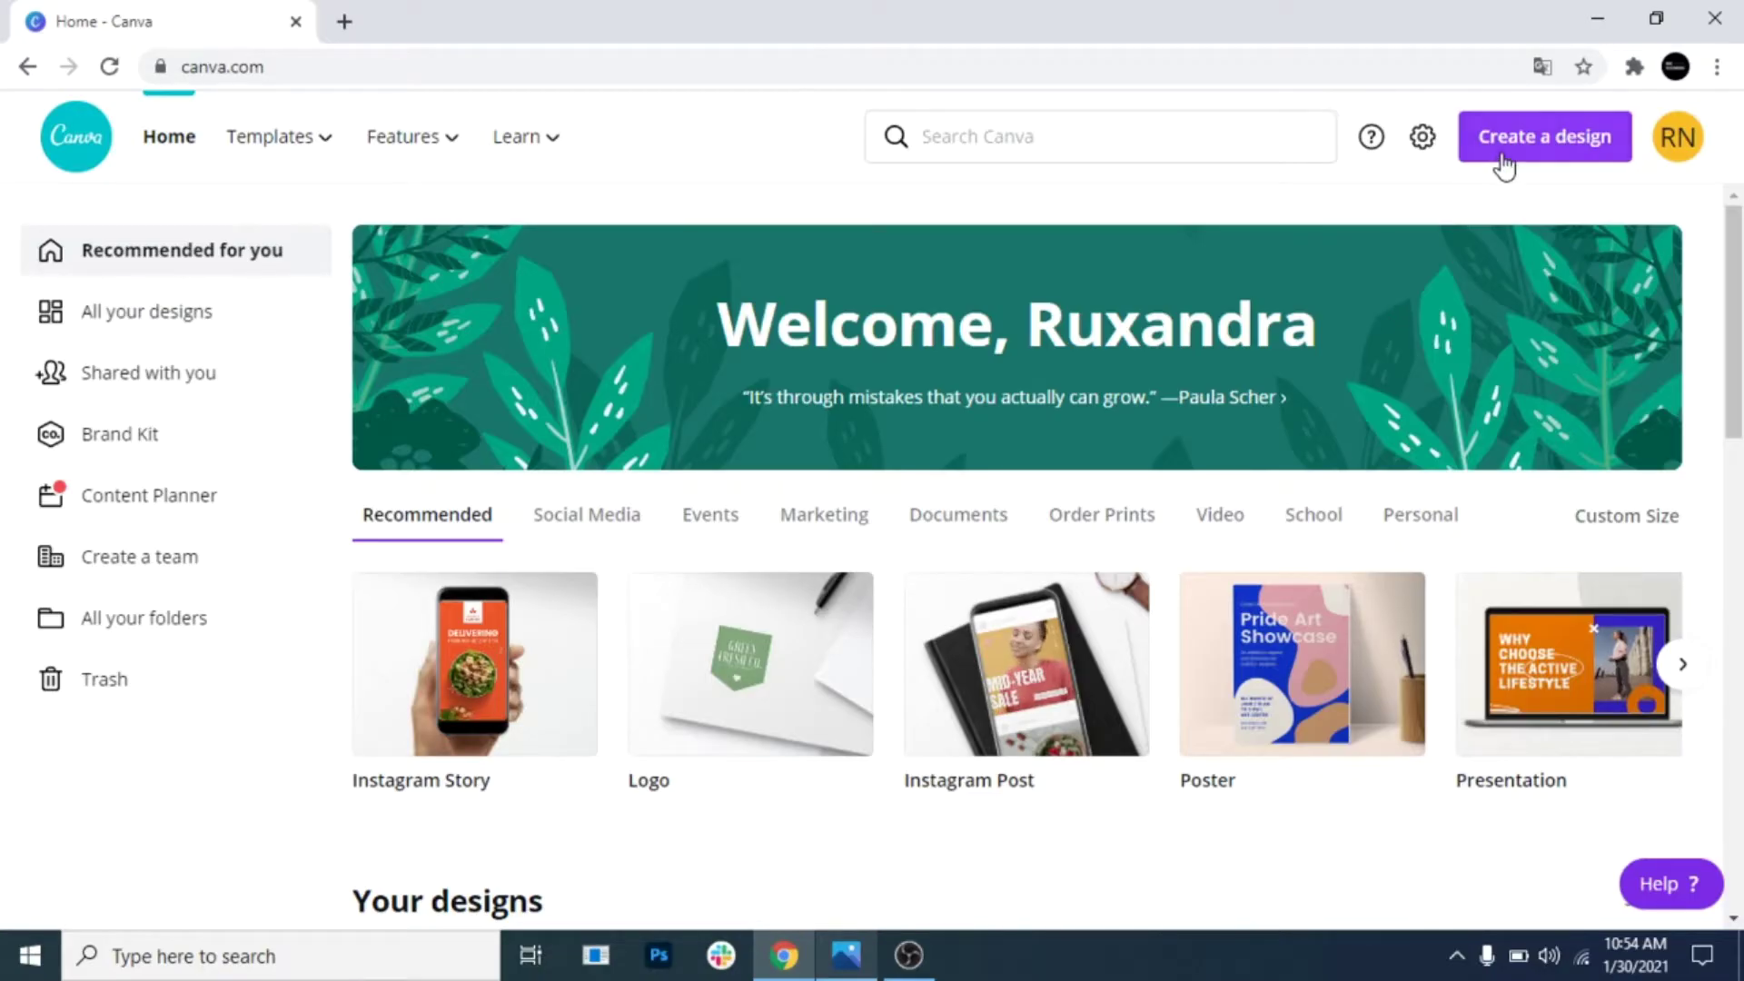
# Create a new custom-size design 3000 px wide and 5000 px high
pyautogui.click(1504, 167)
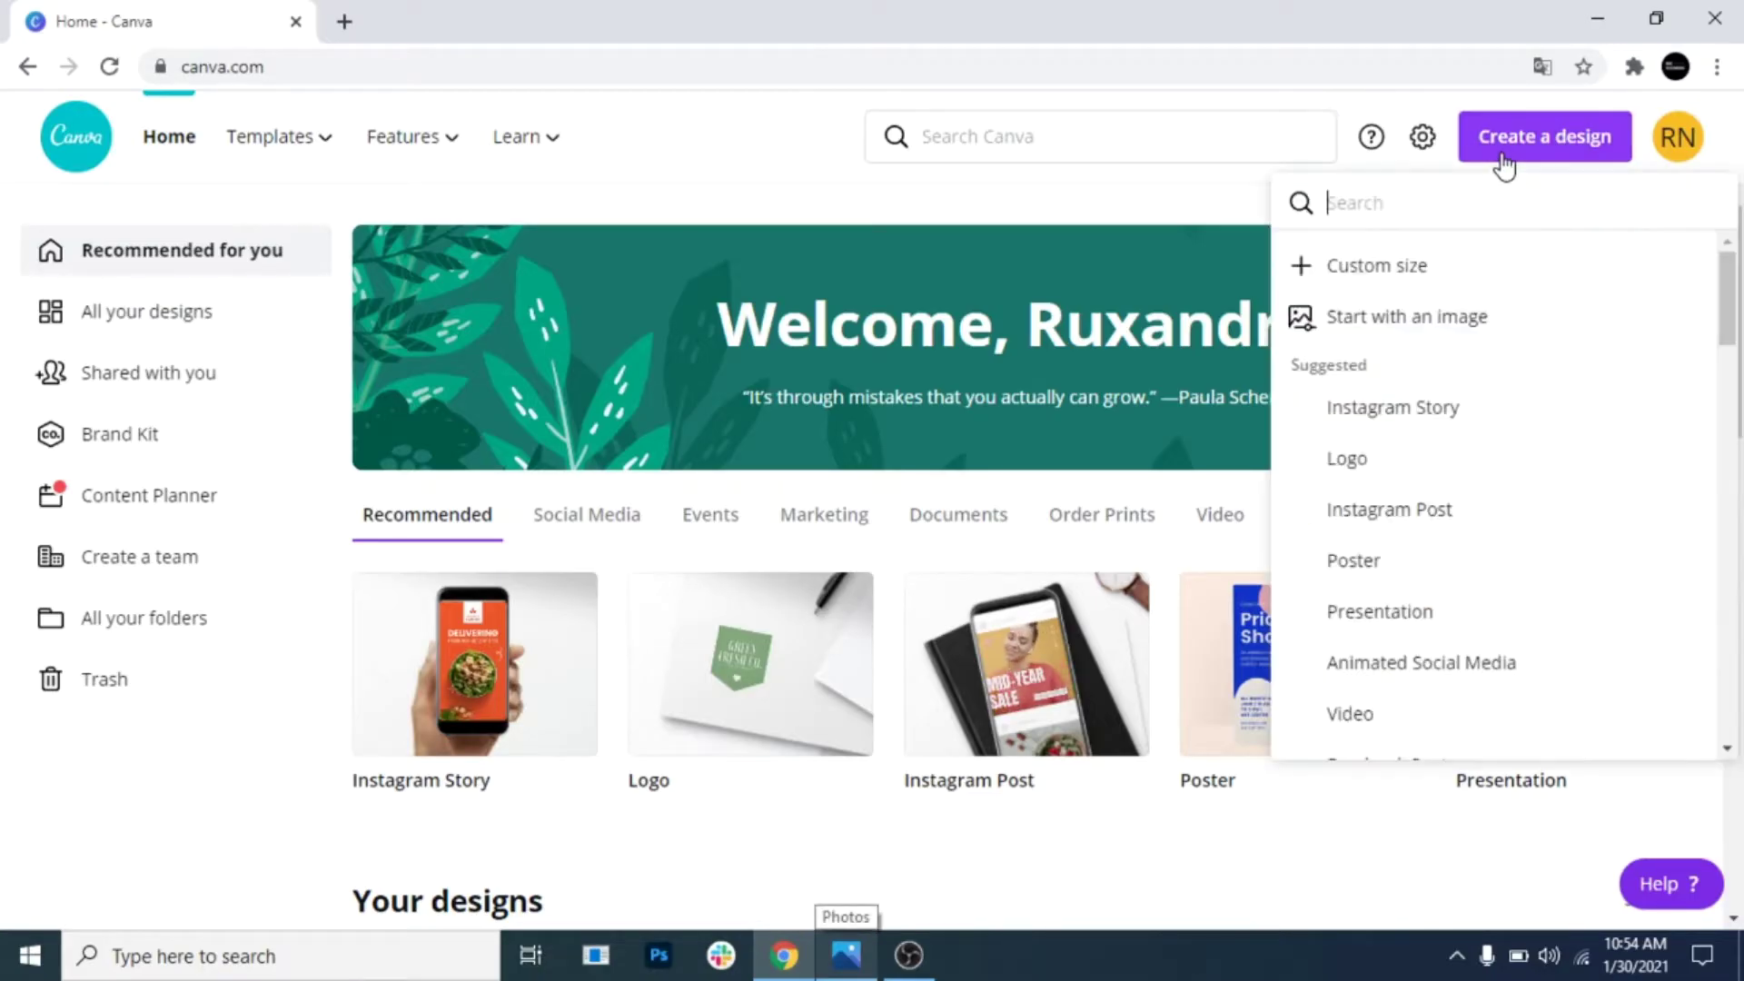
pyautogui.click(1411, 273)
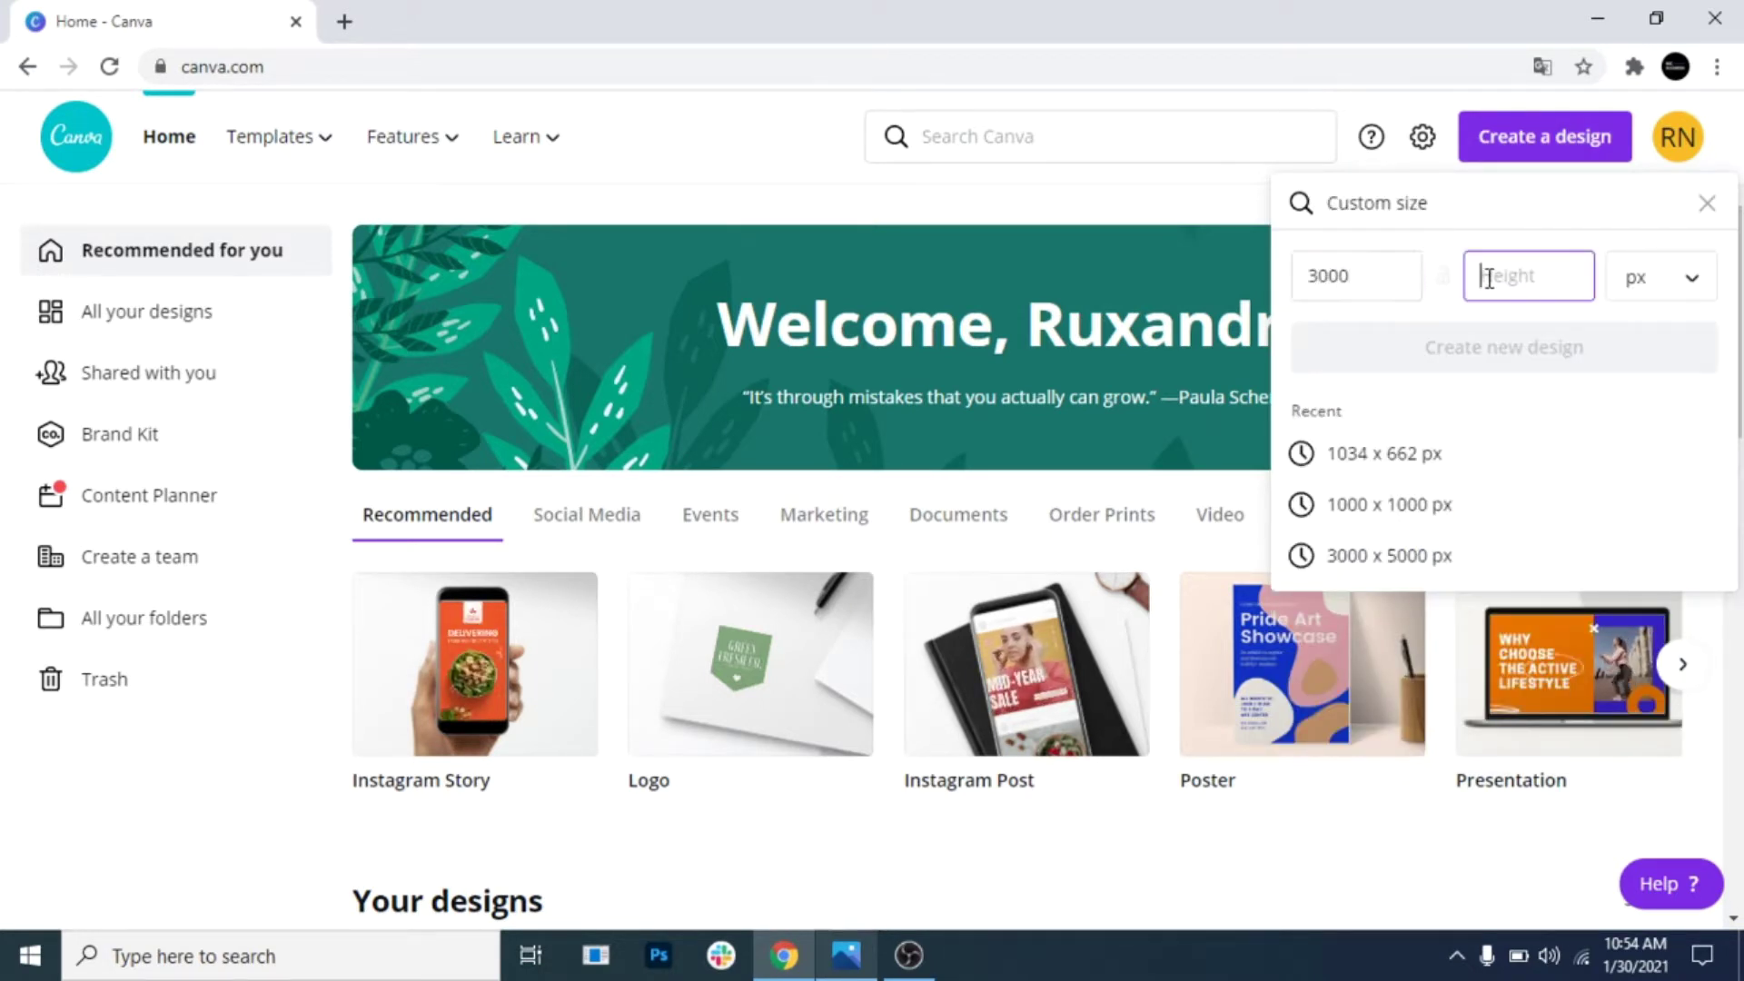
pyautogui.write('5000')
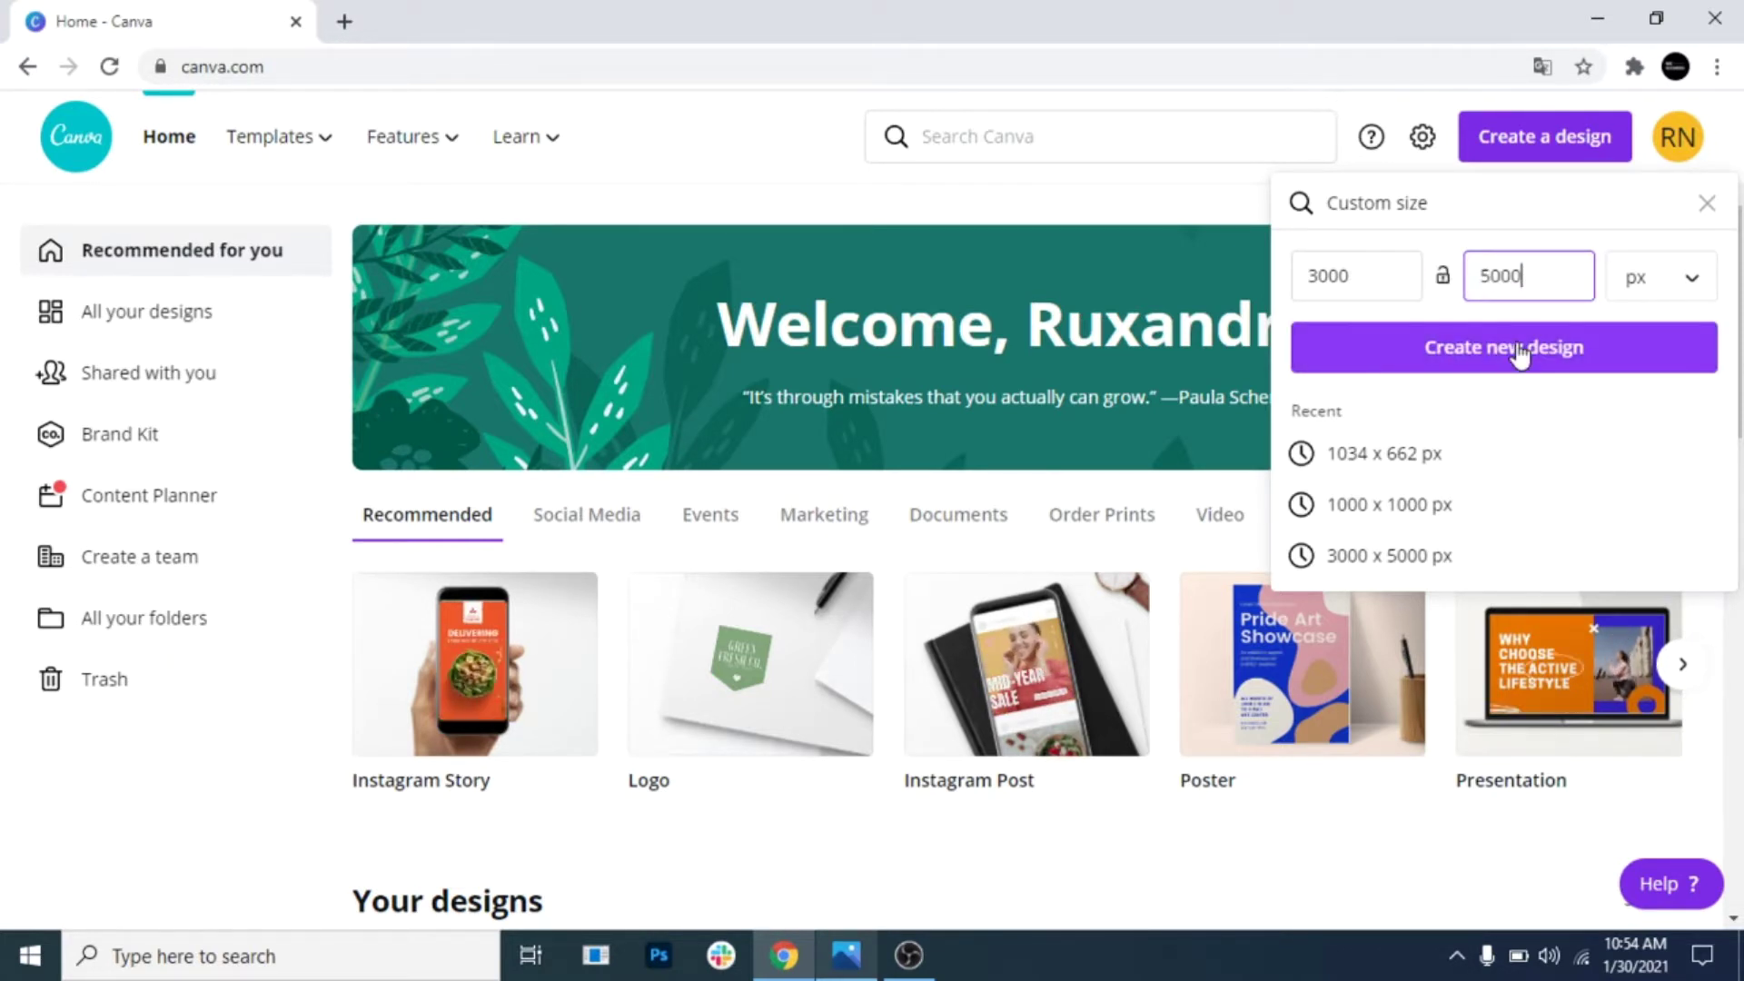
pyautogui.click(1517, 347)
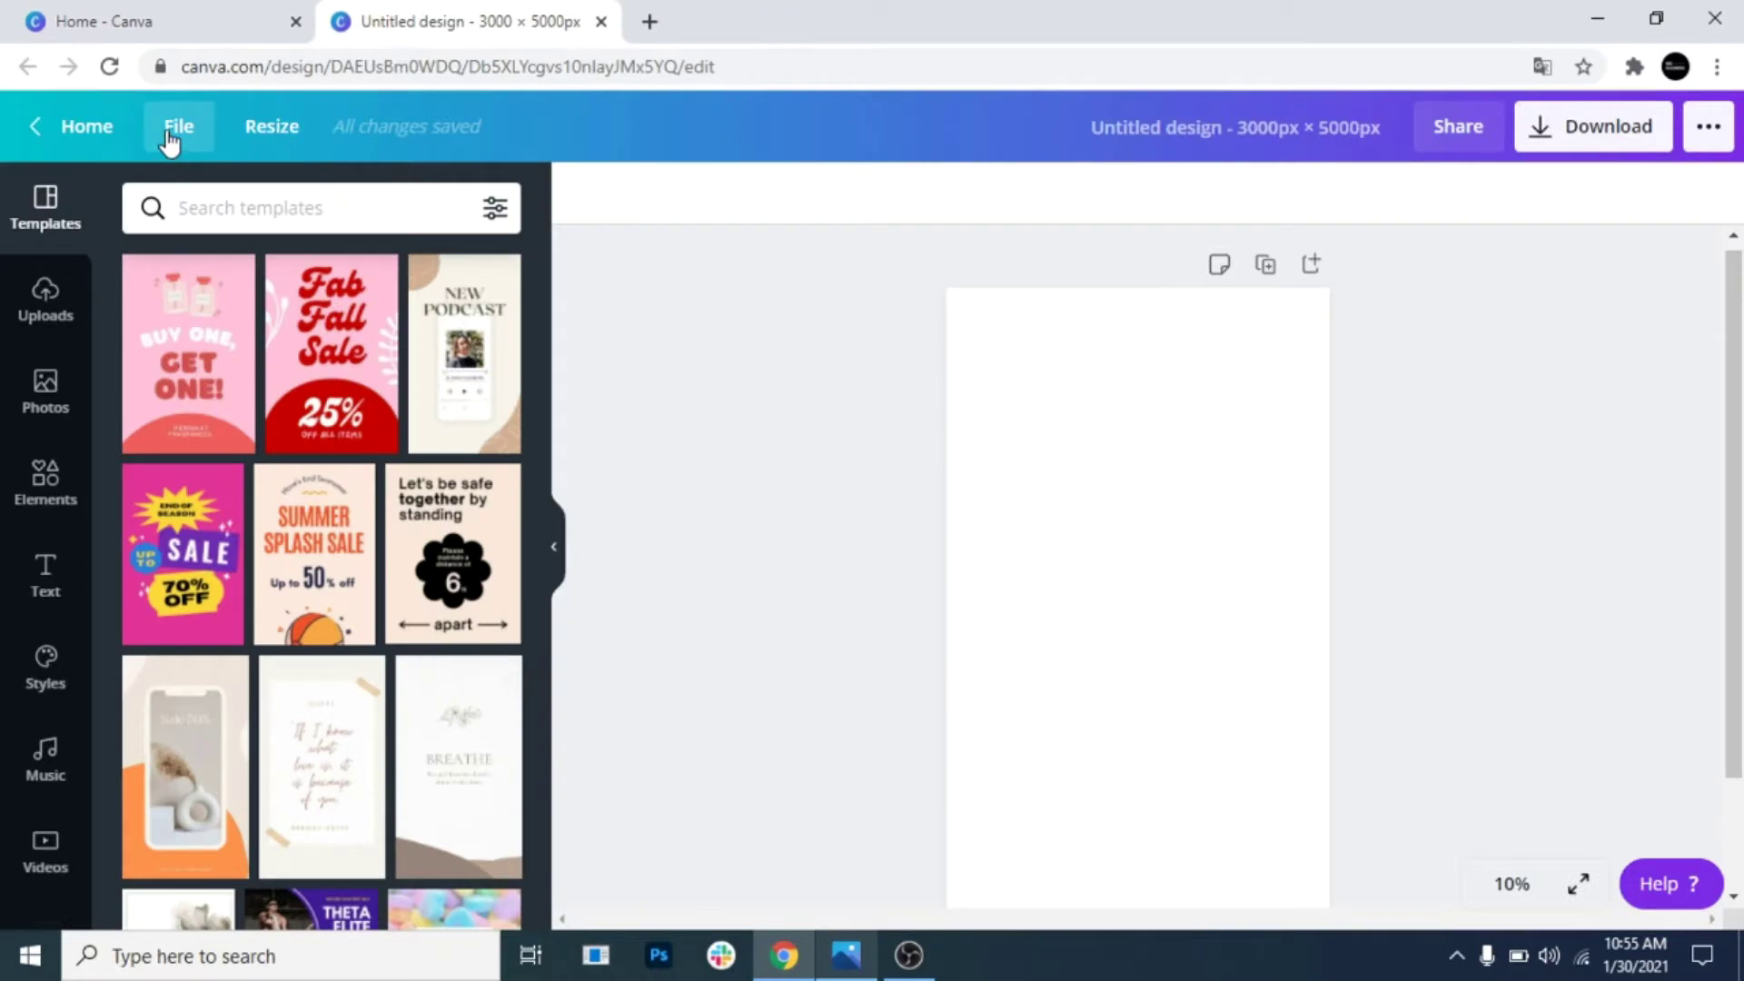
# Show the rulers and guides for the blank design
pyautogui.click(173, 127)
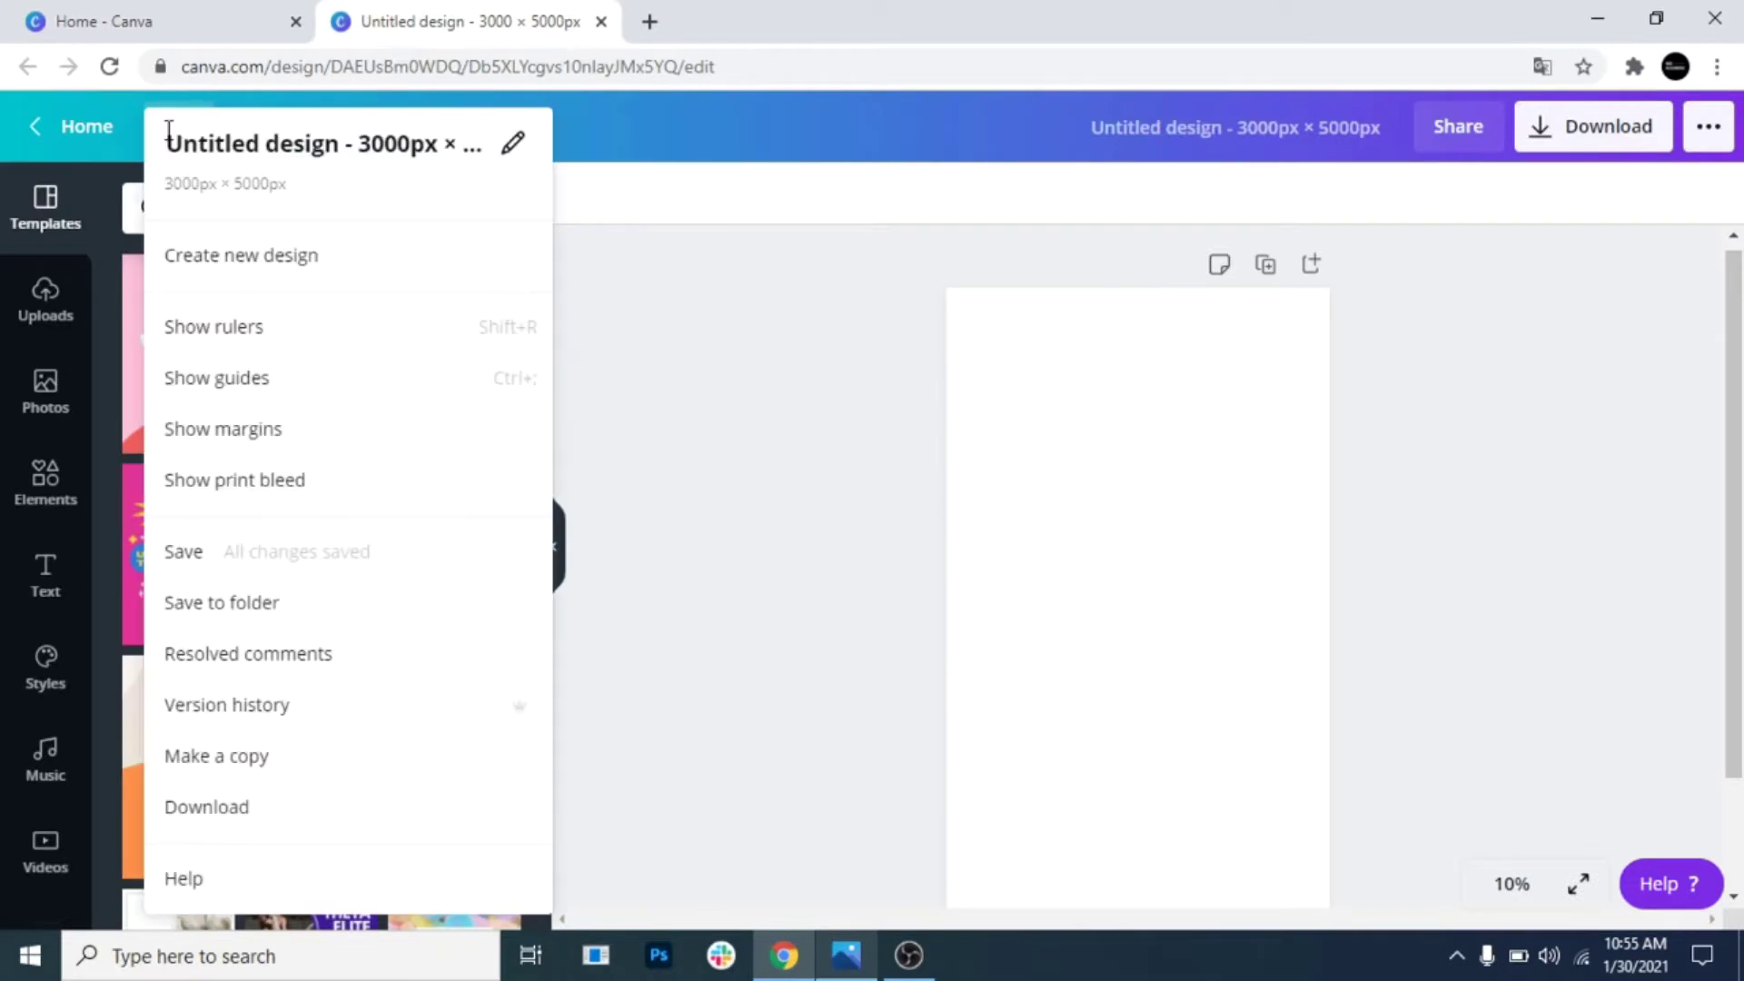
pyautogui.click(234, 327)
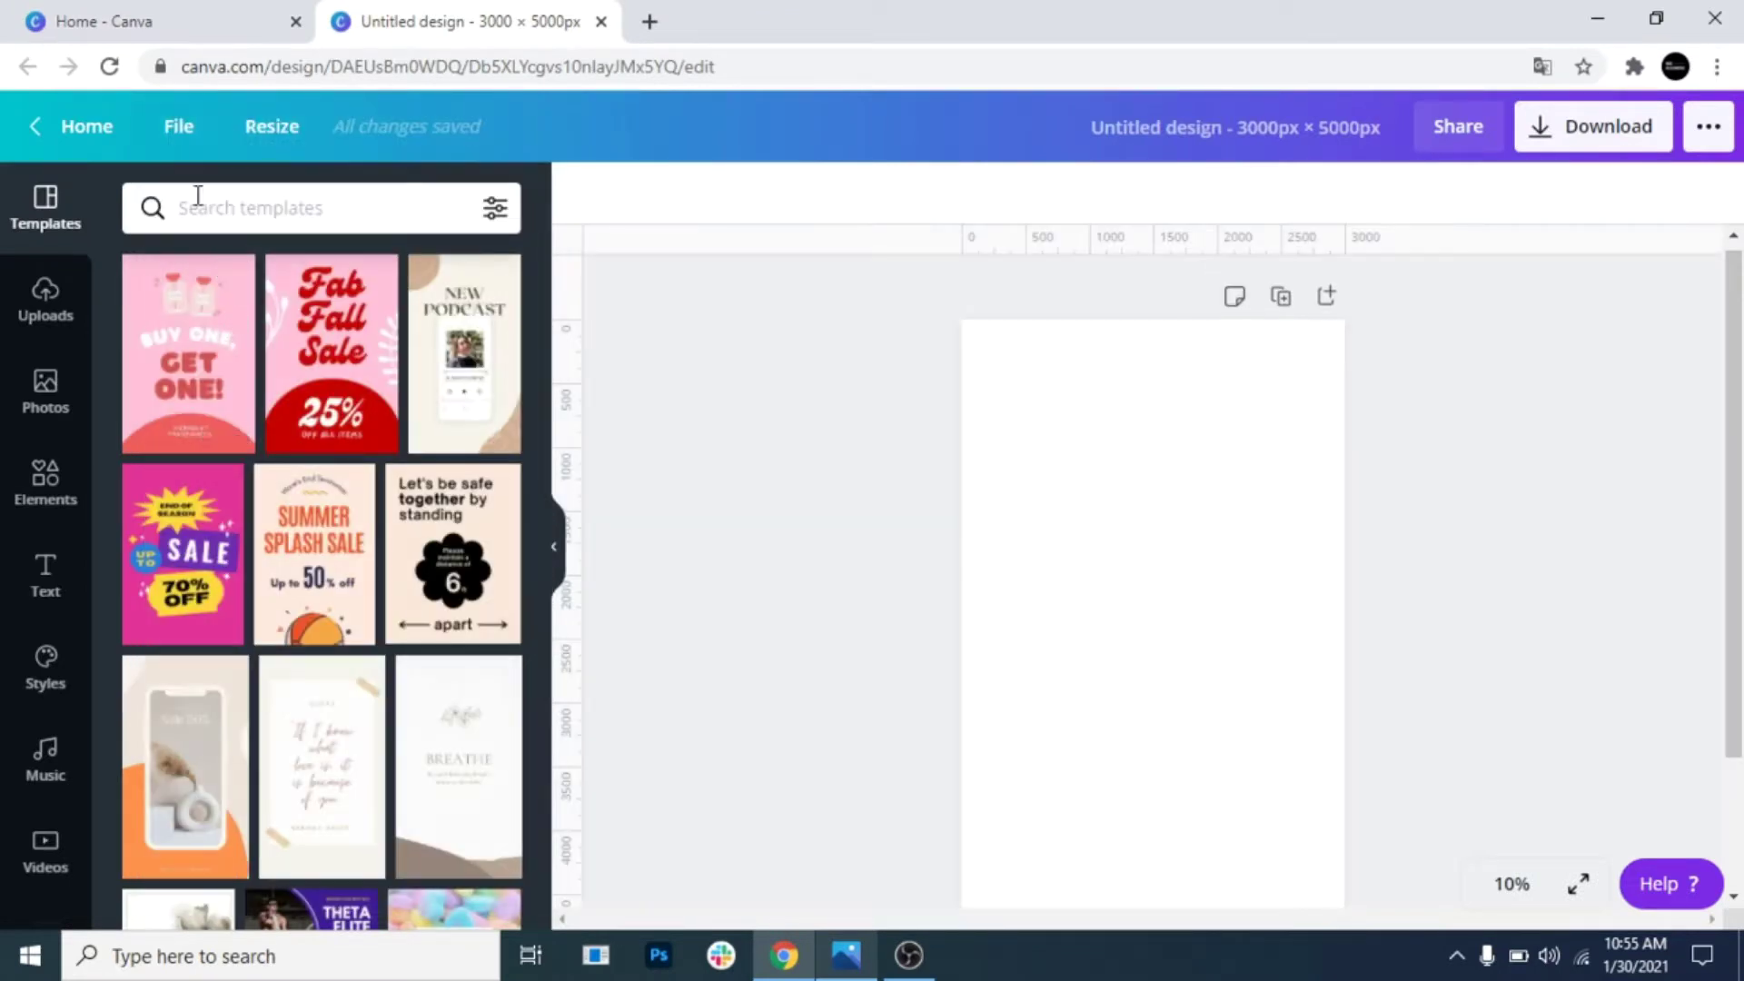
pyautogui.click(173, 129)
pyautogui.click(240, 382)
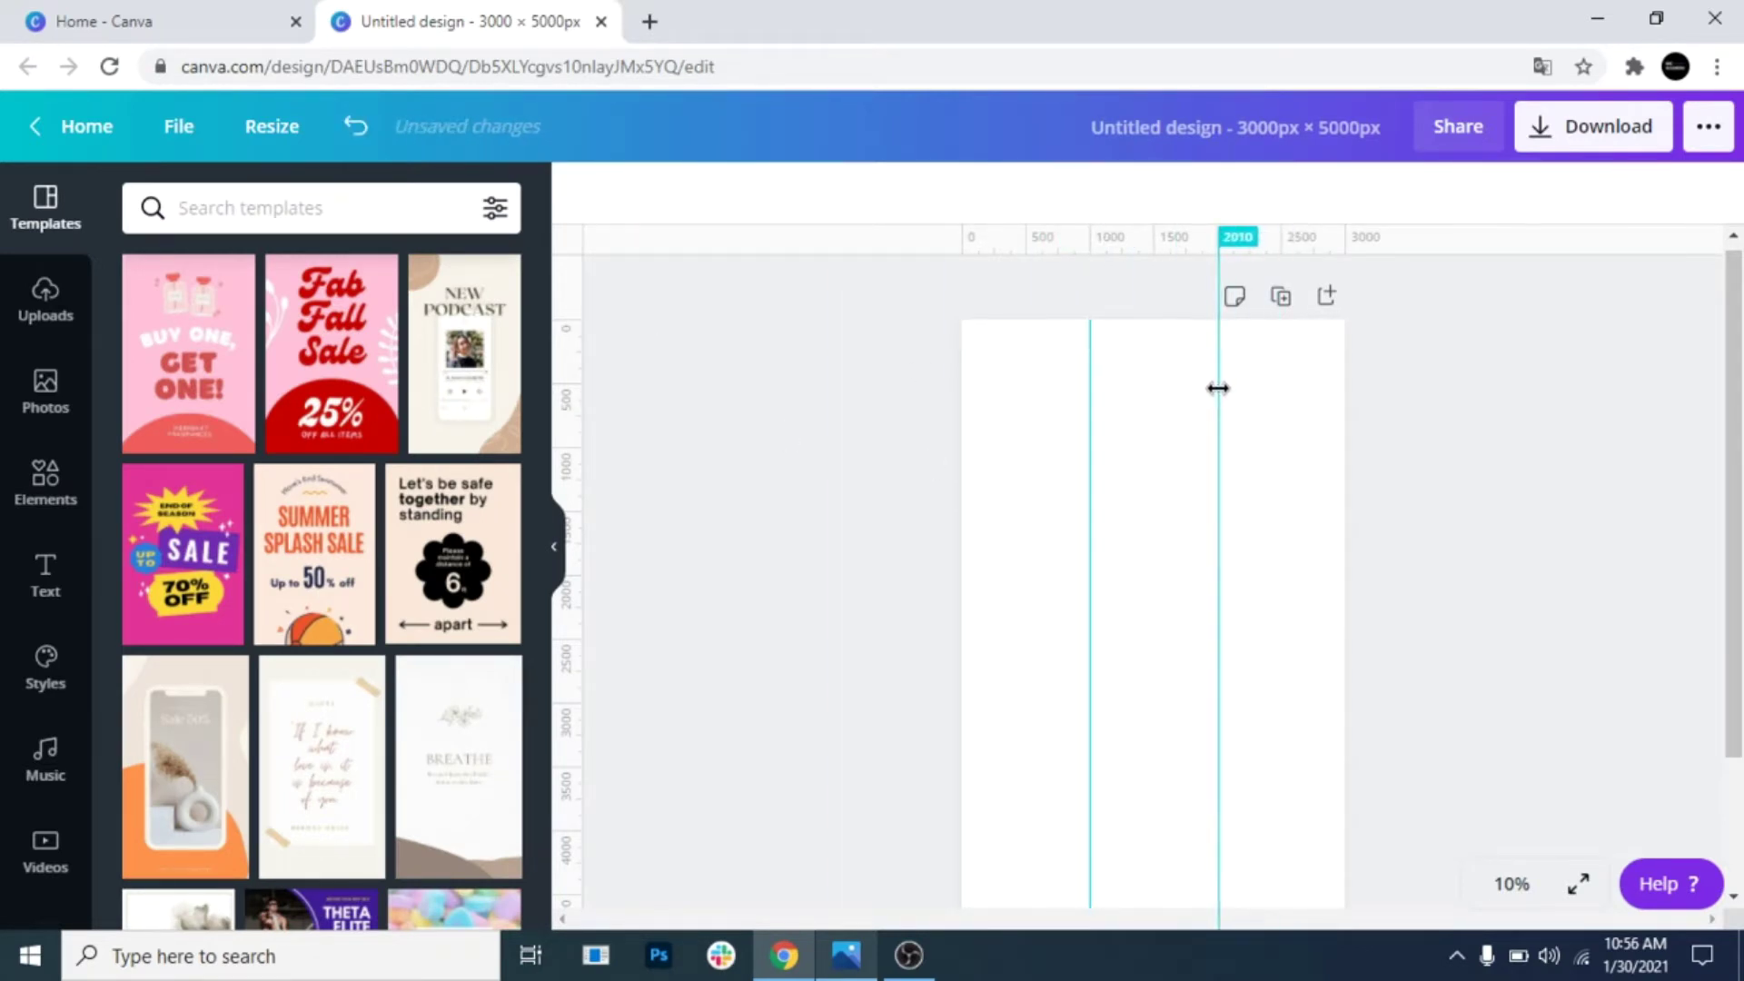
# Divide the page into a square grid with vertical guides at 1000 and 2000 and horizontal guides at 1000, 2000, 3000 and 4000
pyautogui.moveTo(1043, 250); pyautogui.dragTo(1038, 434)
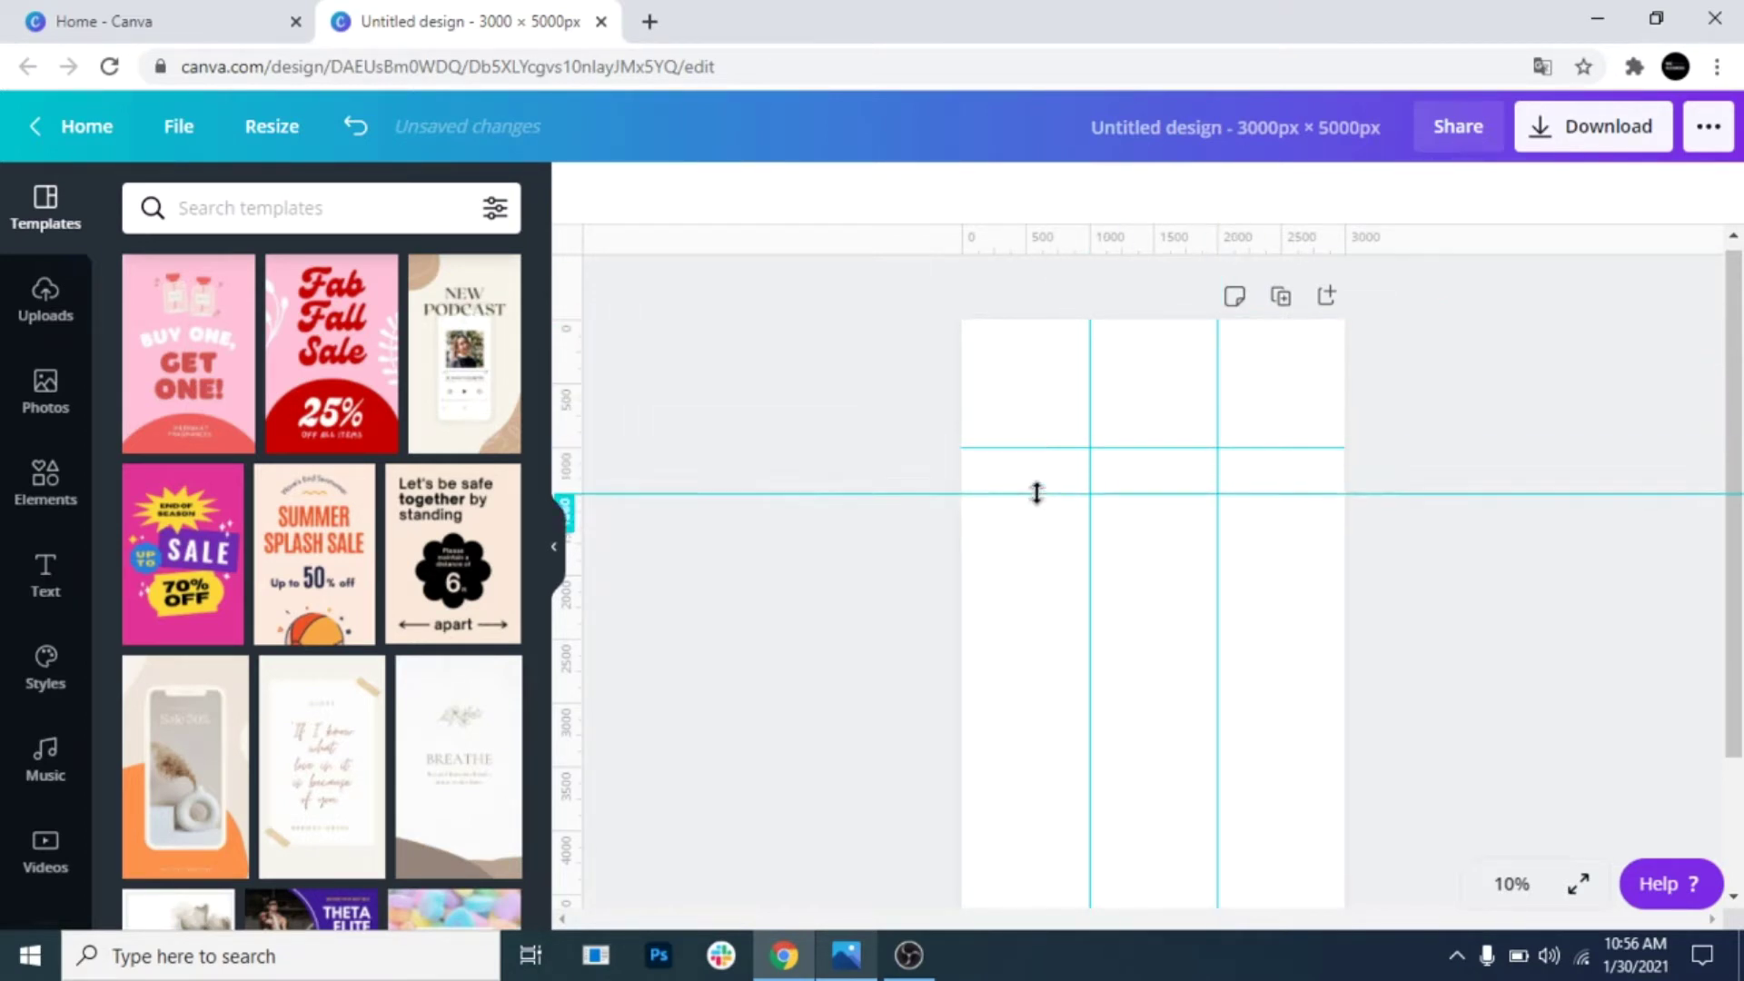
pyautogui.moveTo(1030, 513); pyautogui.dragTo(1022, 576)
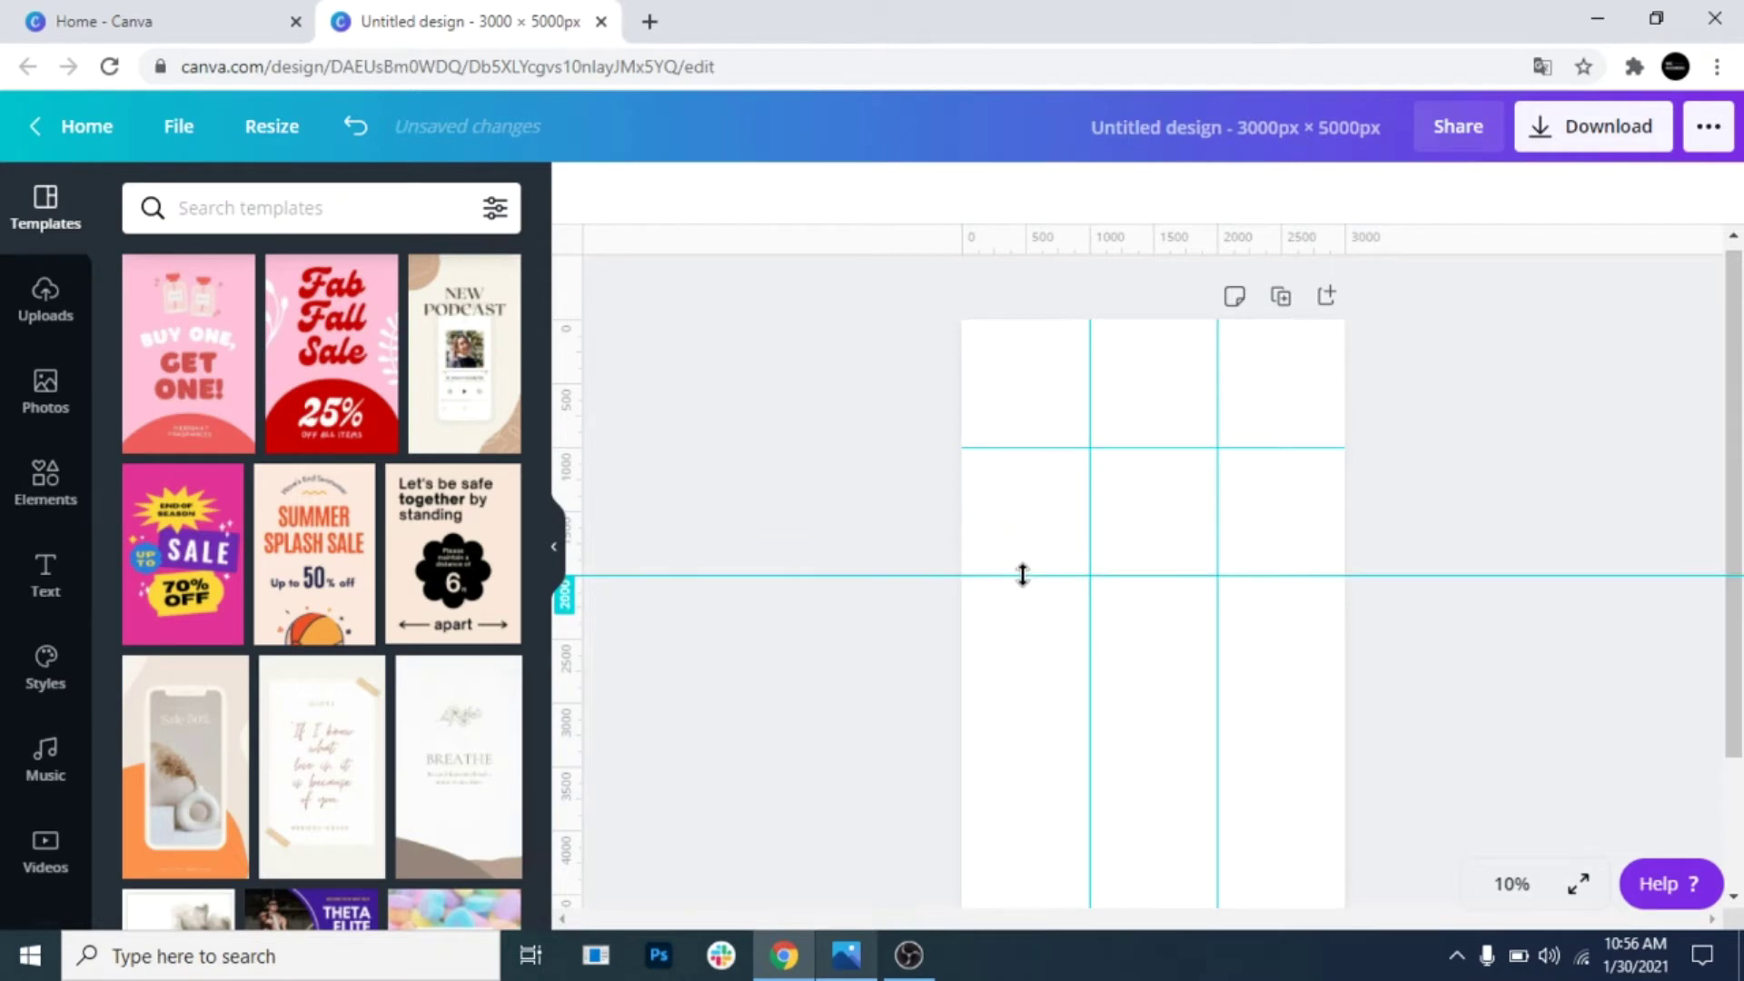
pyautogui.scroll(-2, 1022, 448)
pyautogui.moveTo(1003, 702); pyautogui.dragTo(958, 702)
pyautogui.click(1511, 884)
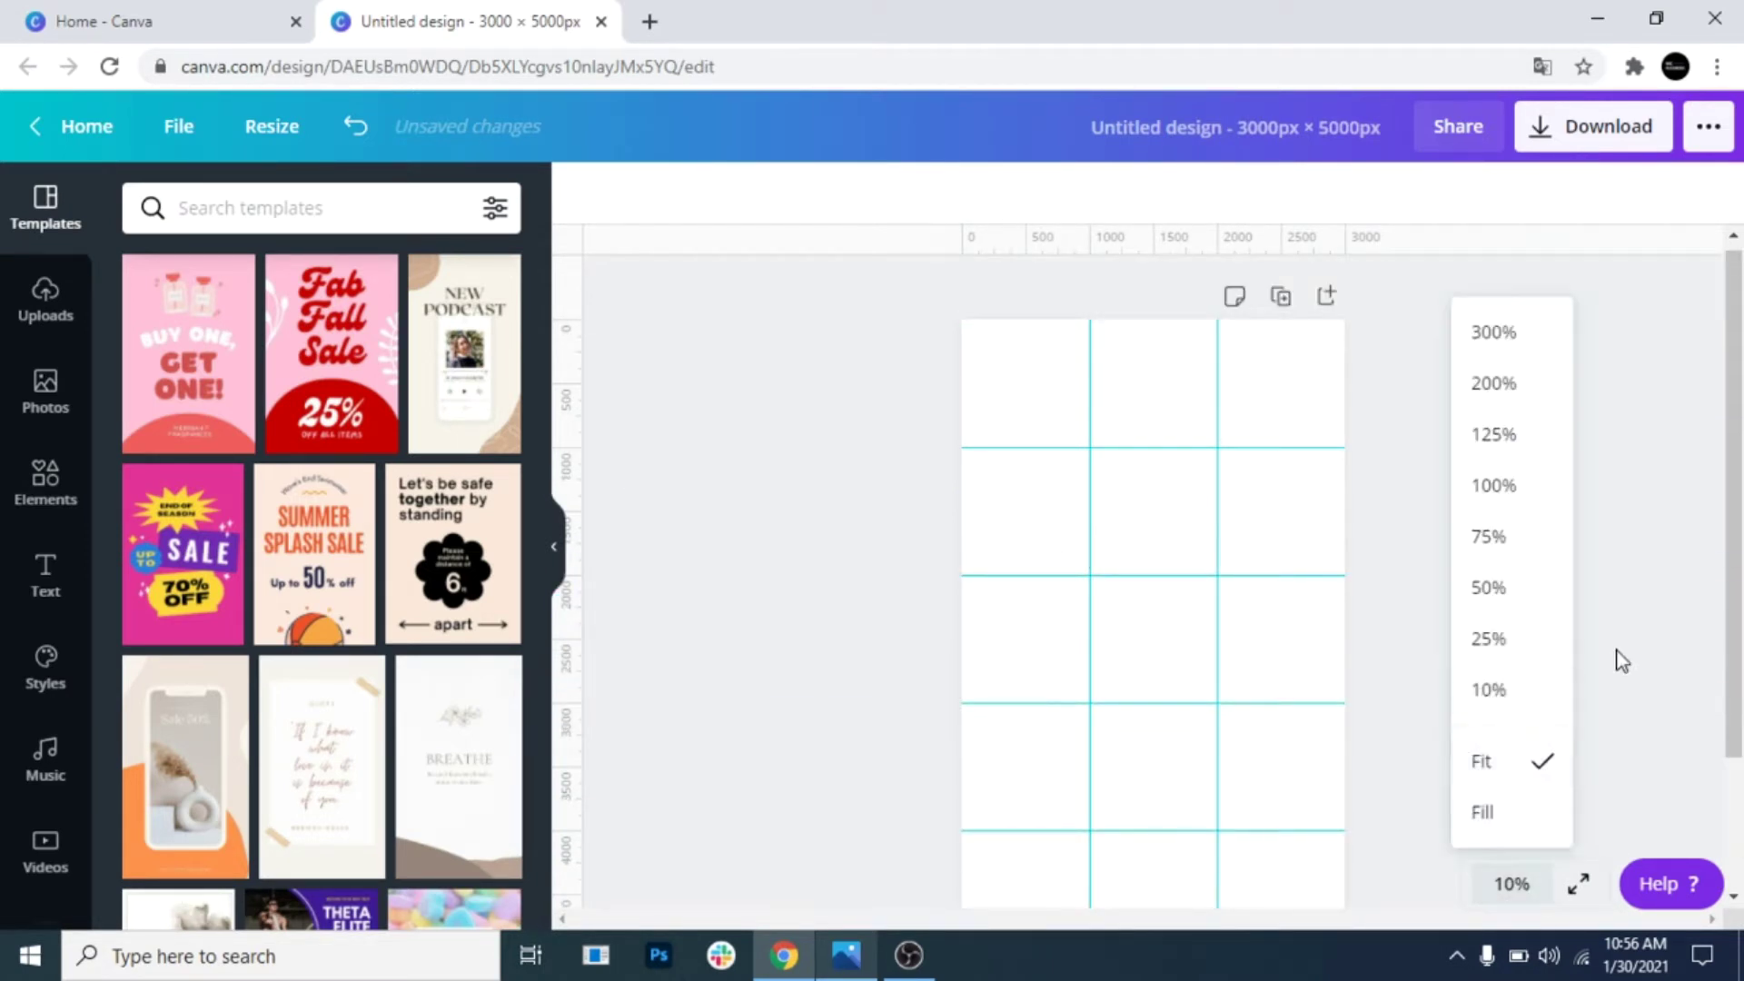
# Add the filled teardrop from the full Shapes collection and place it at the page's bottom-left corner, slightly past the edge
pyautogui.click(32, 498)
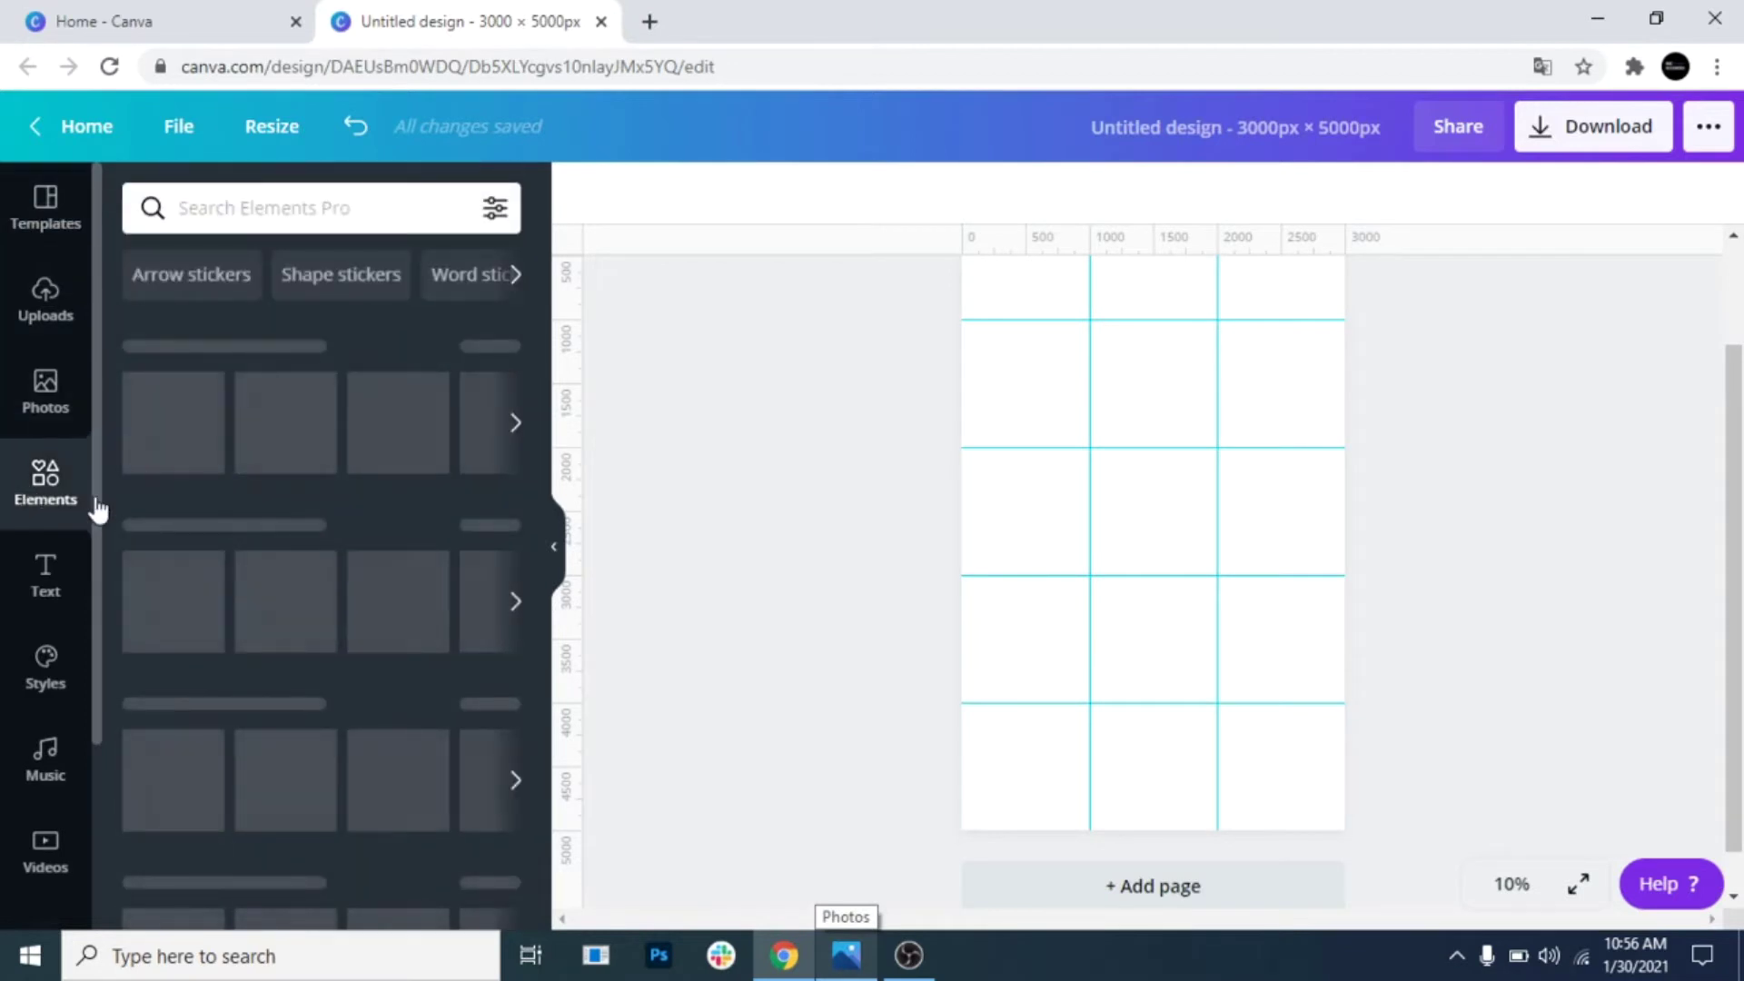
pyautogui.scroll(-3, 292, 669)
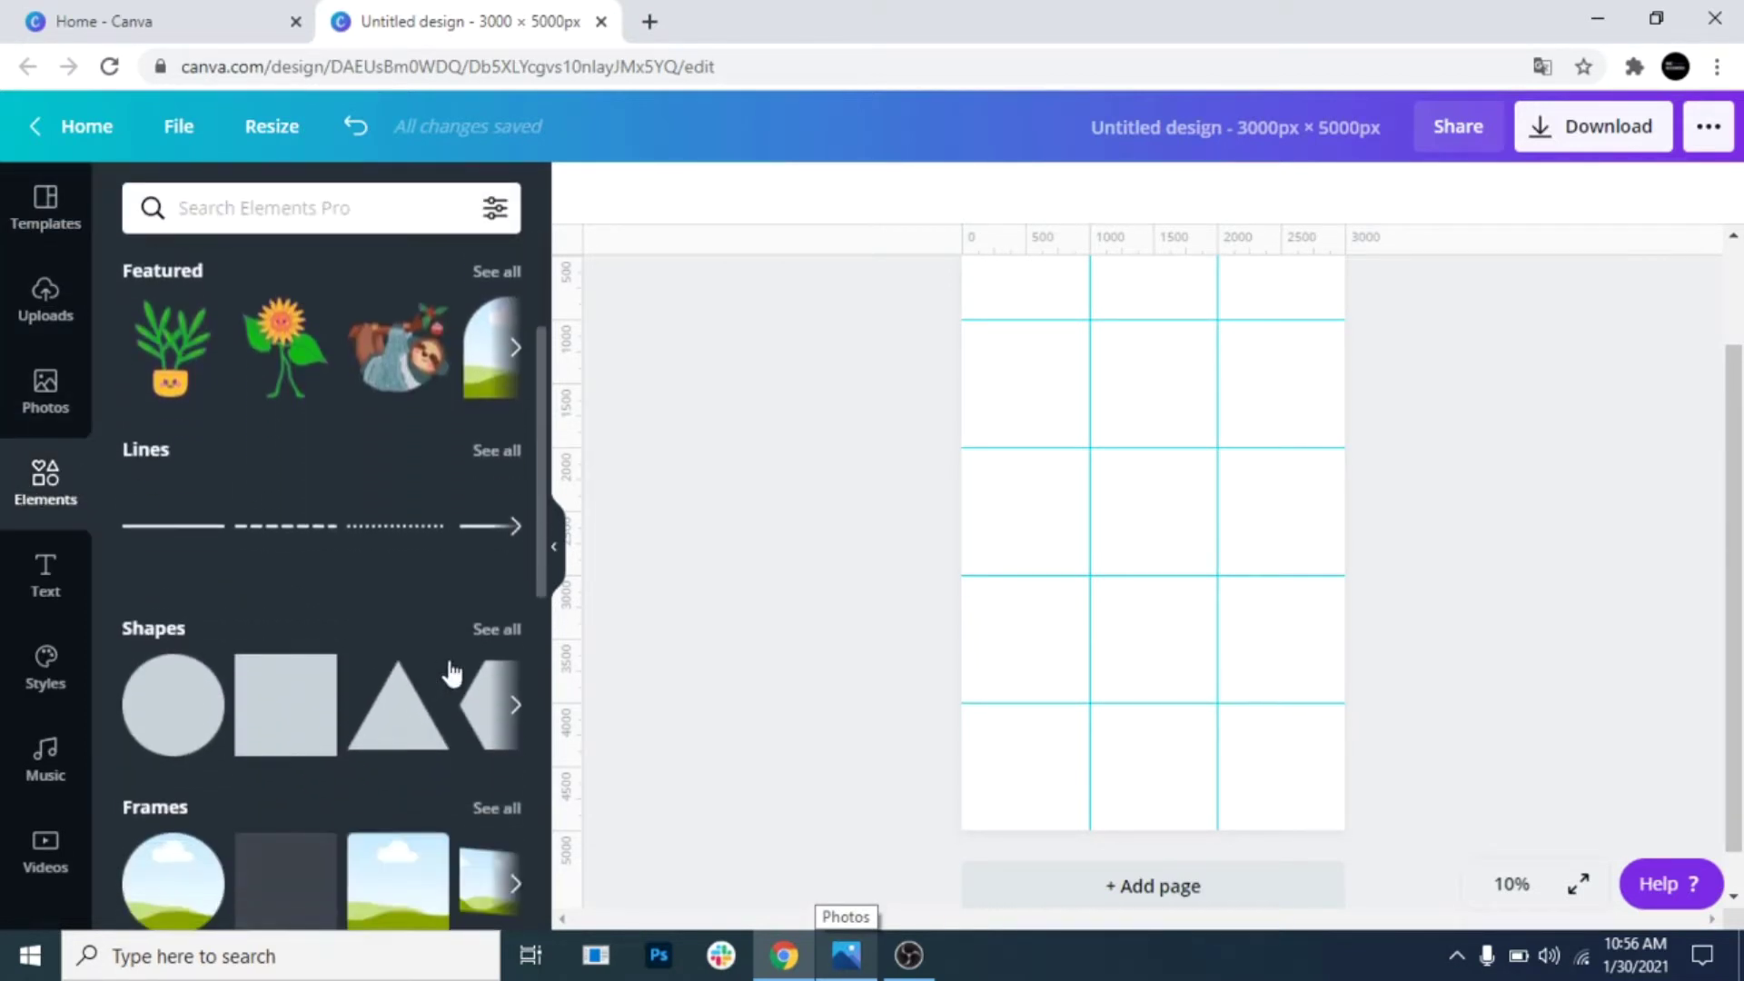
pyautogui.click(495, 629)
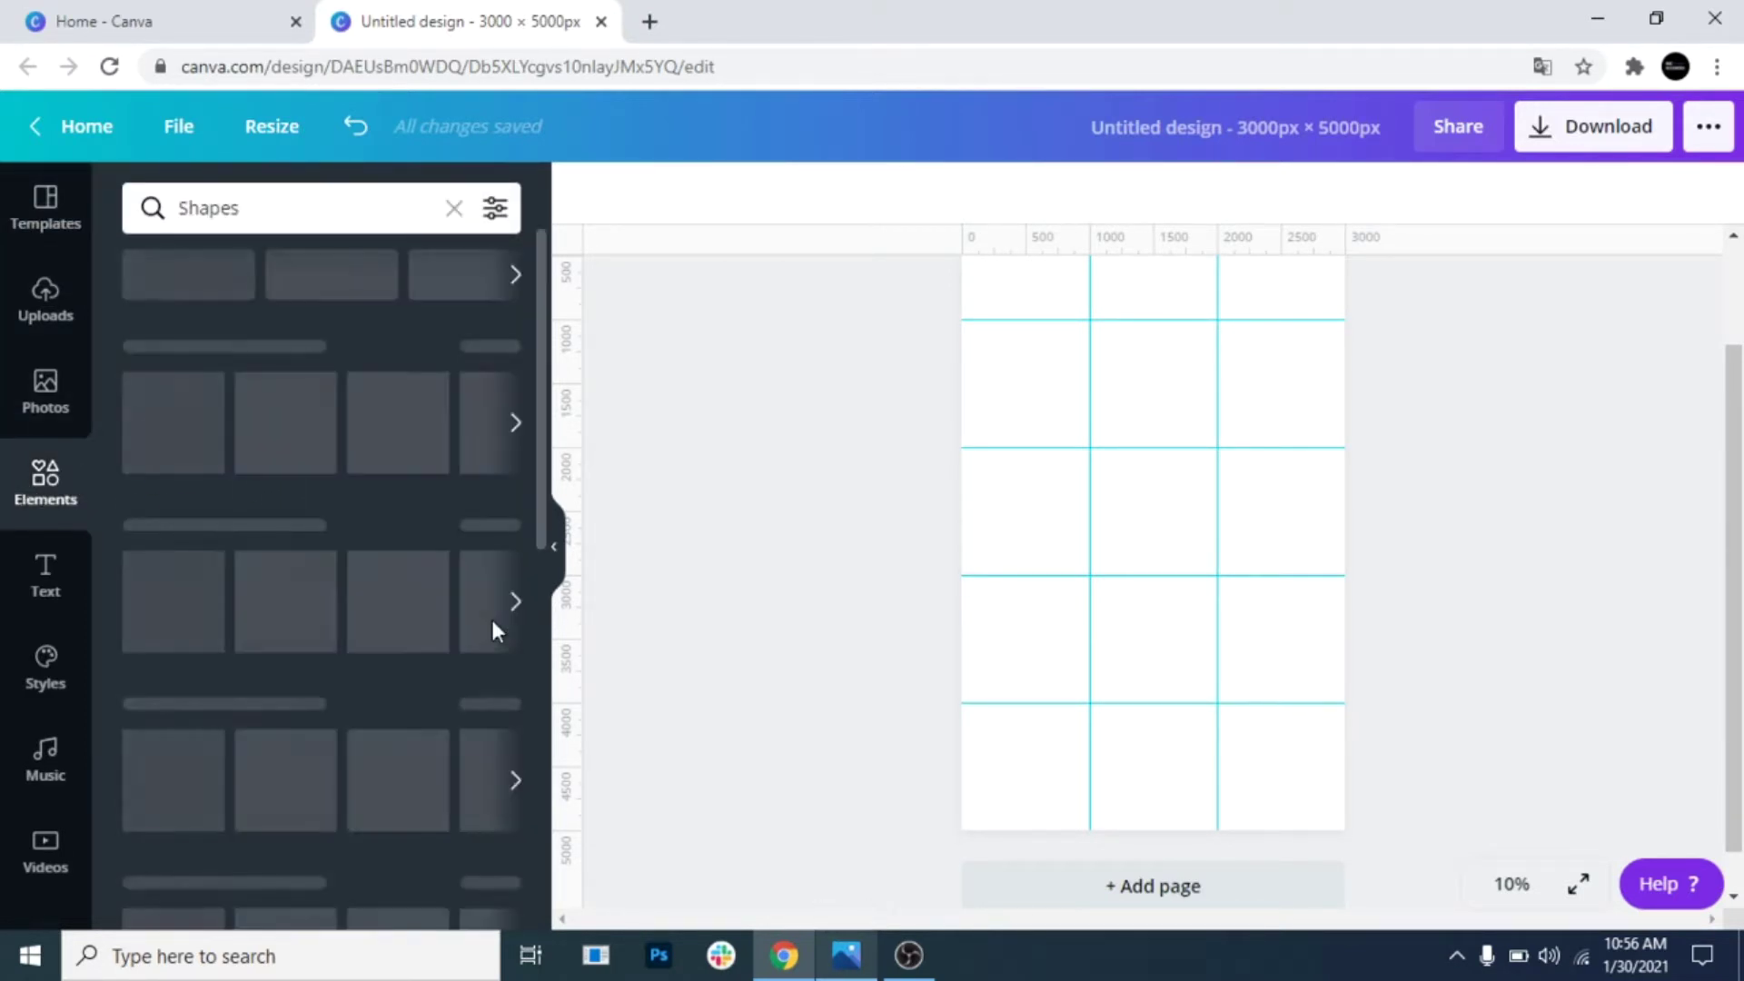
pyautogui.scroll(-5, 393, 677)
pyautogui.scroll(-10, 390, 677)
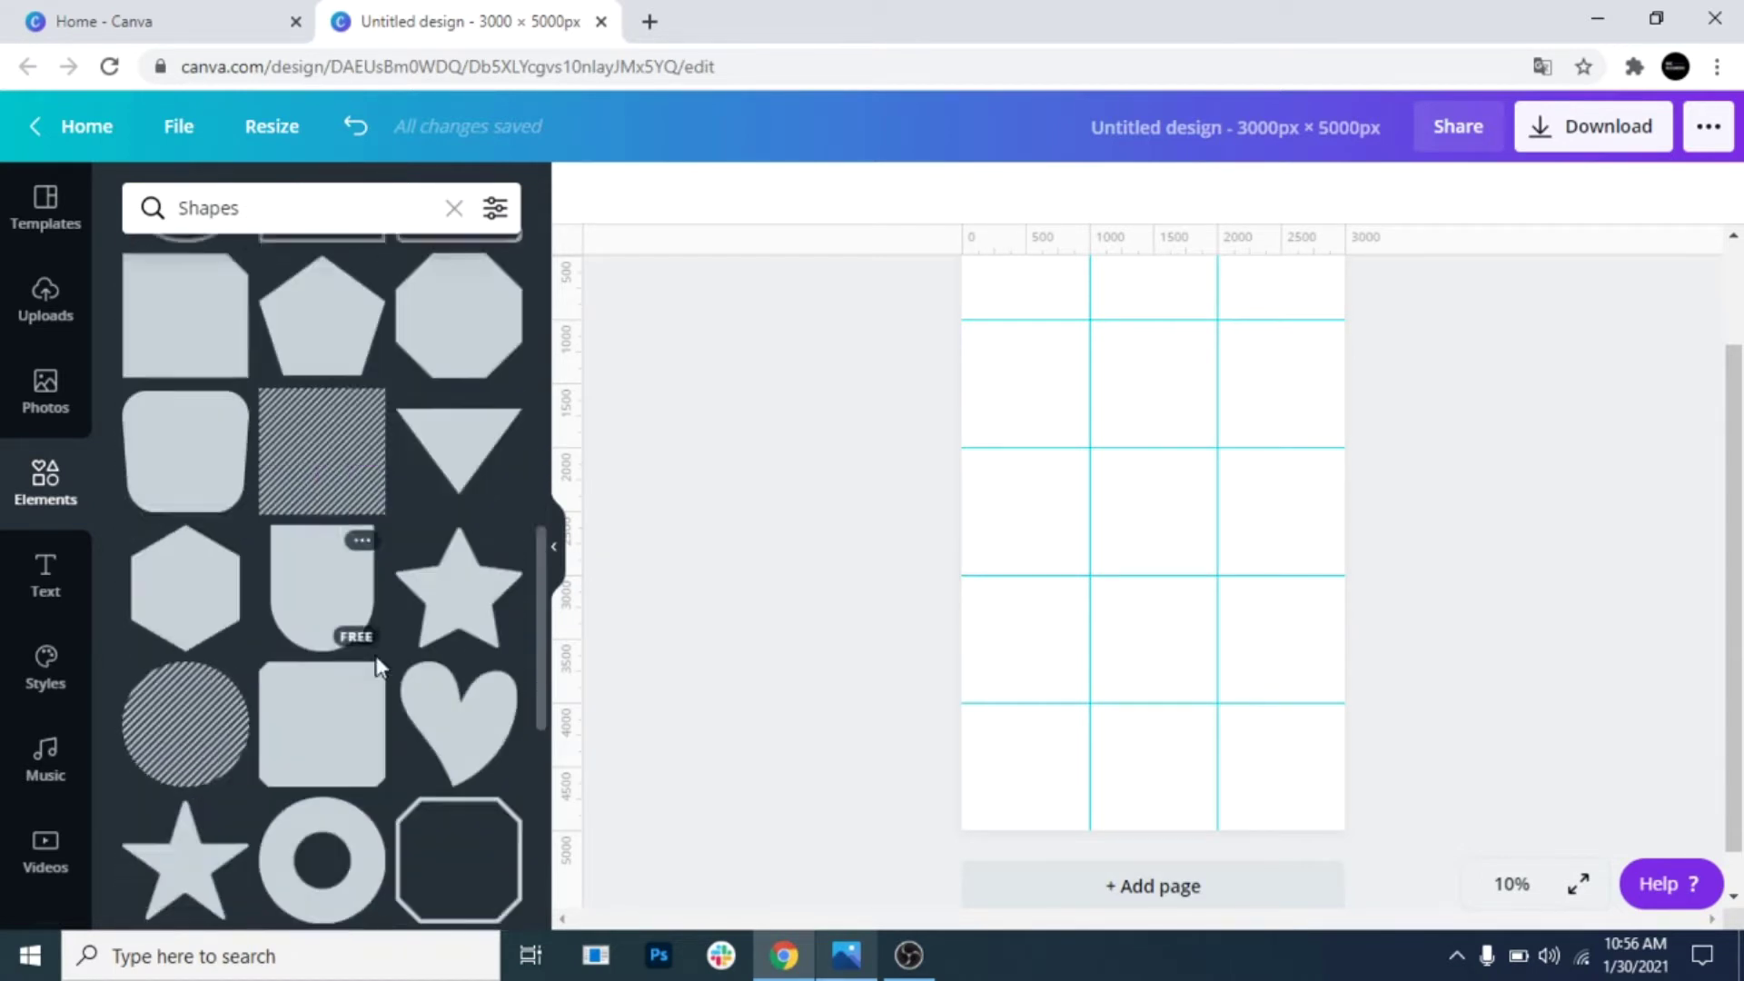
pyautogui.scroll(-10, 380, 669)
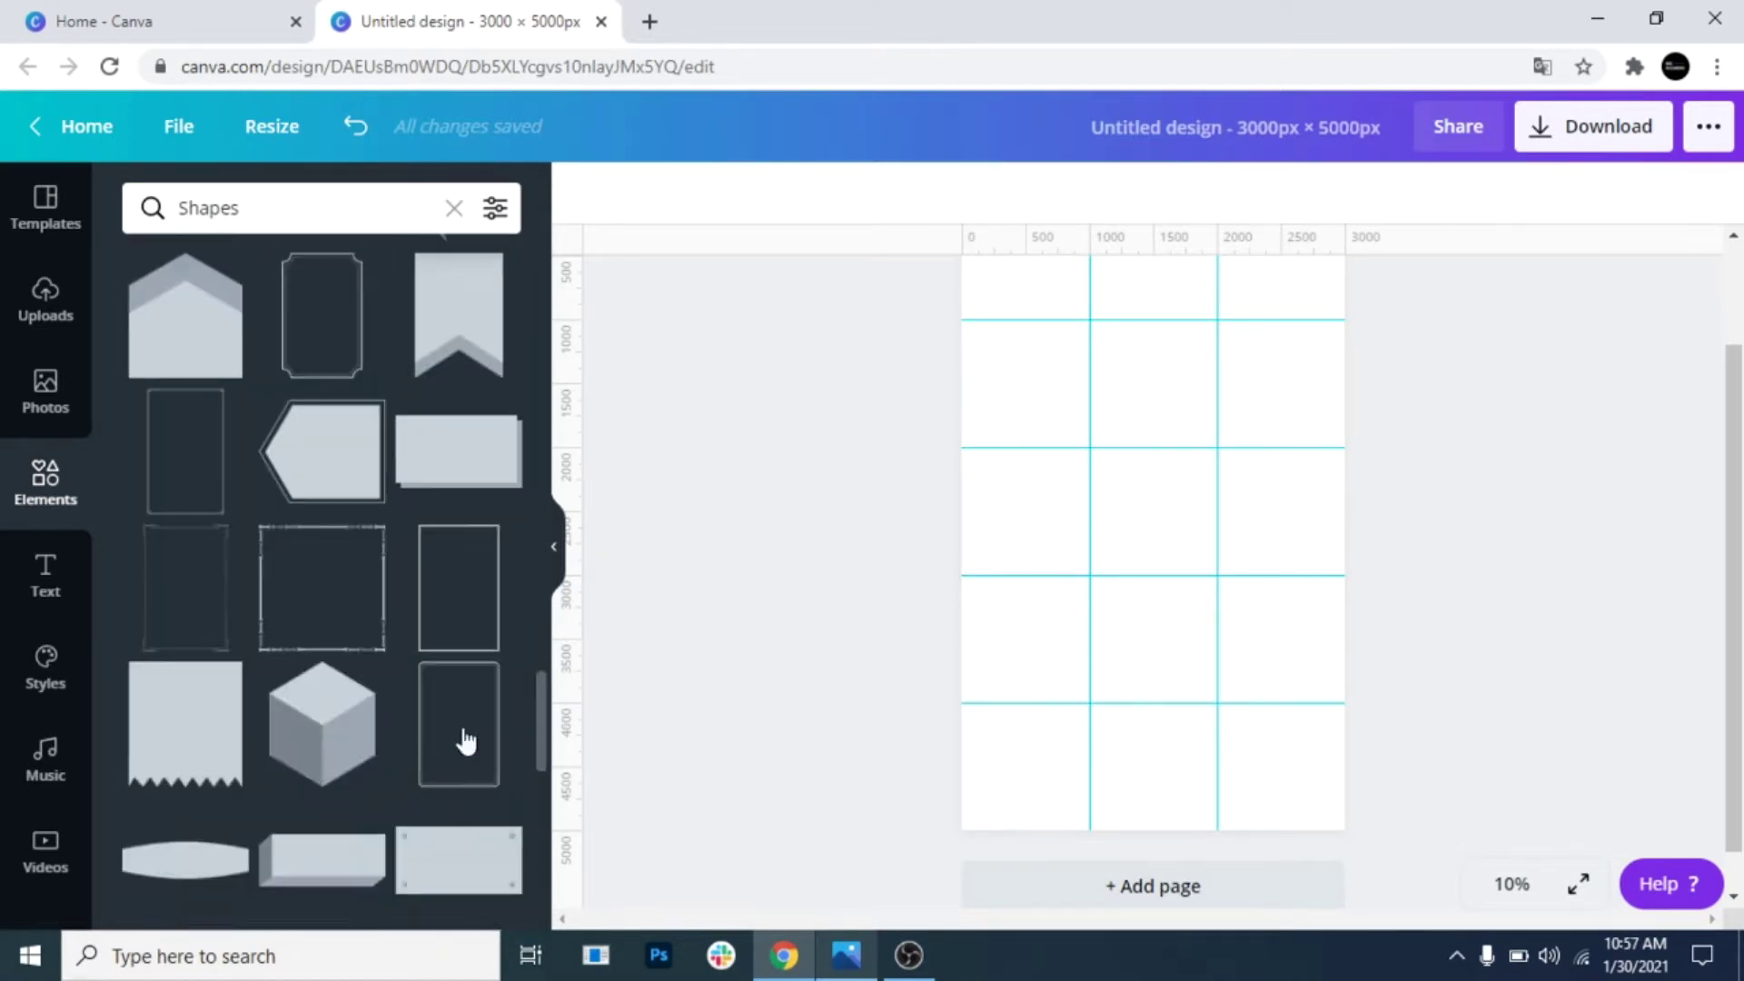
pyautogui.scroll(-2, 372, 714)
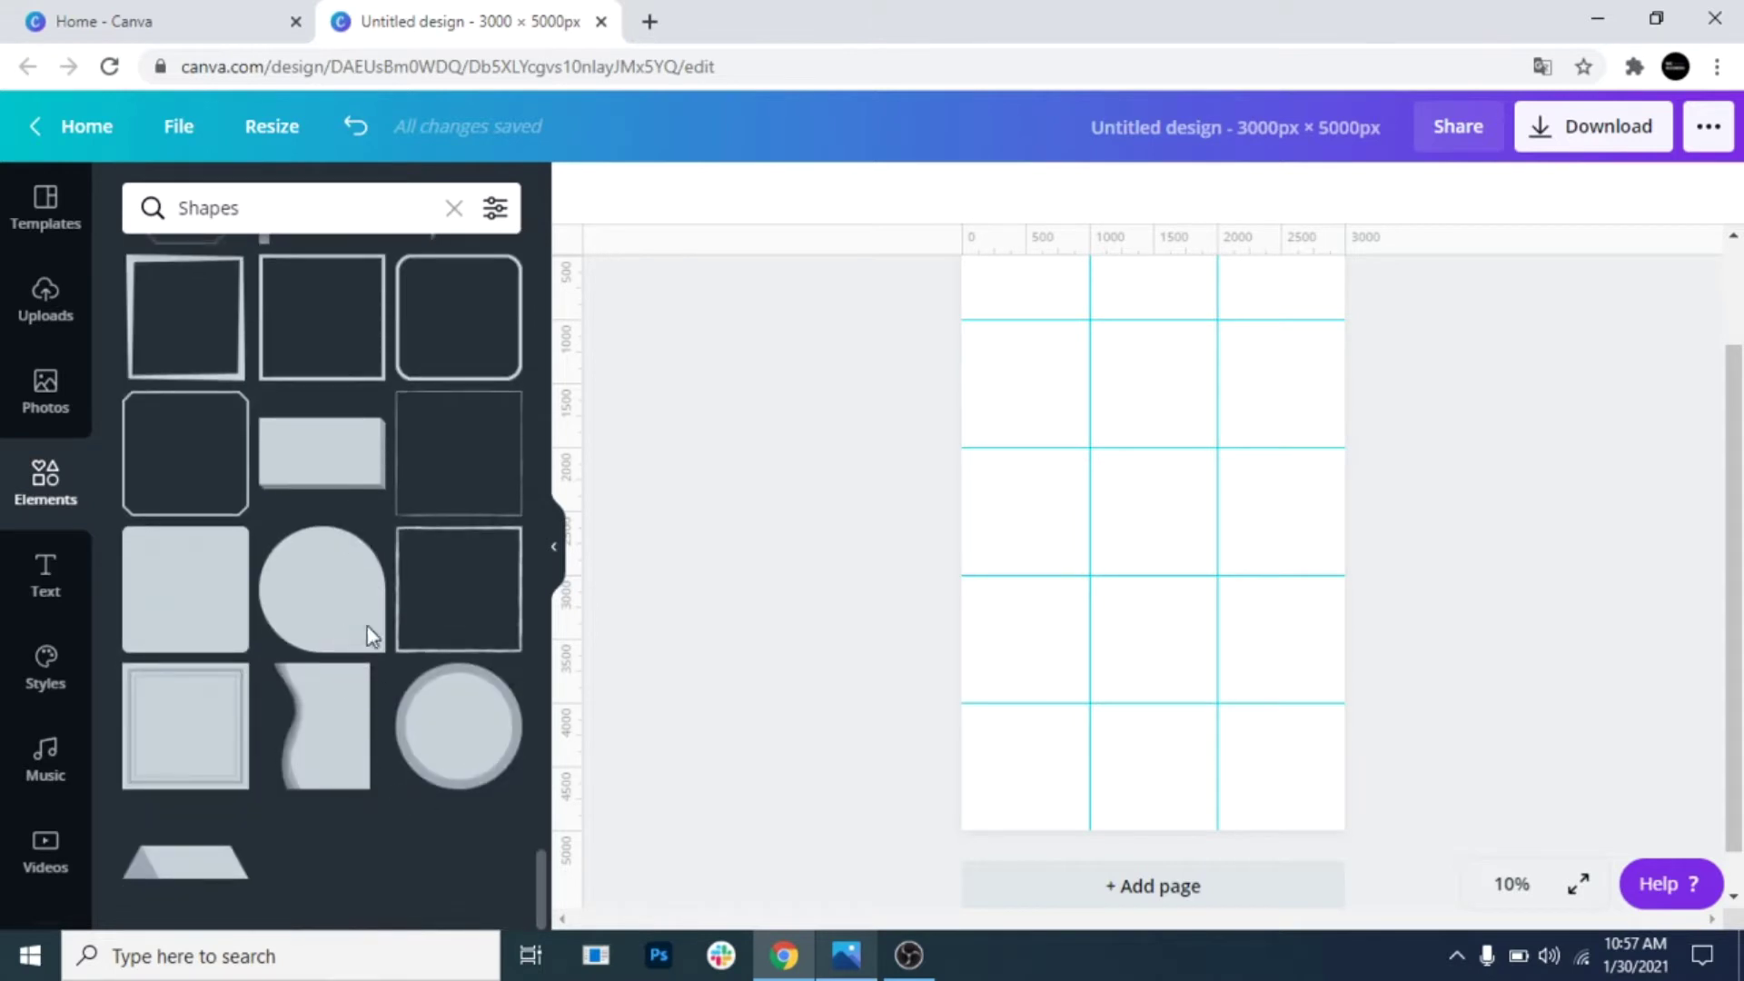
pyautogui.moveTo(1183, 520); pyautogui.dragTo(1083, 728)
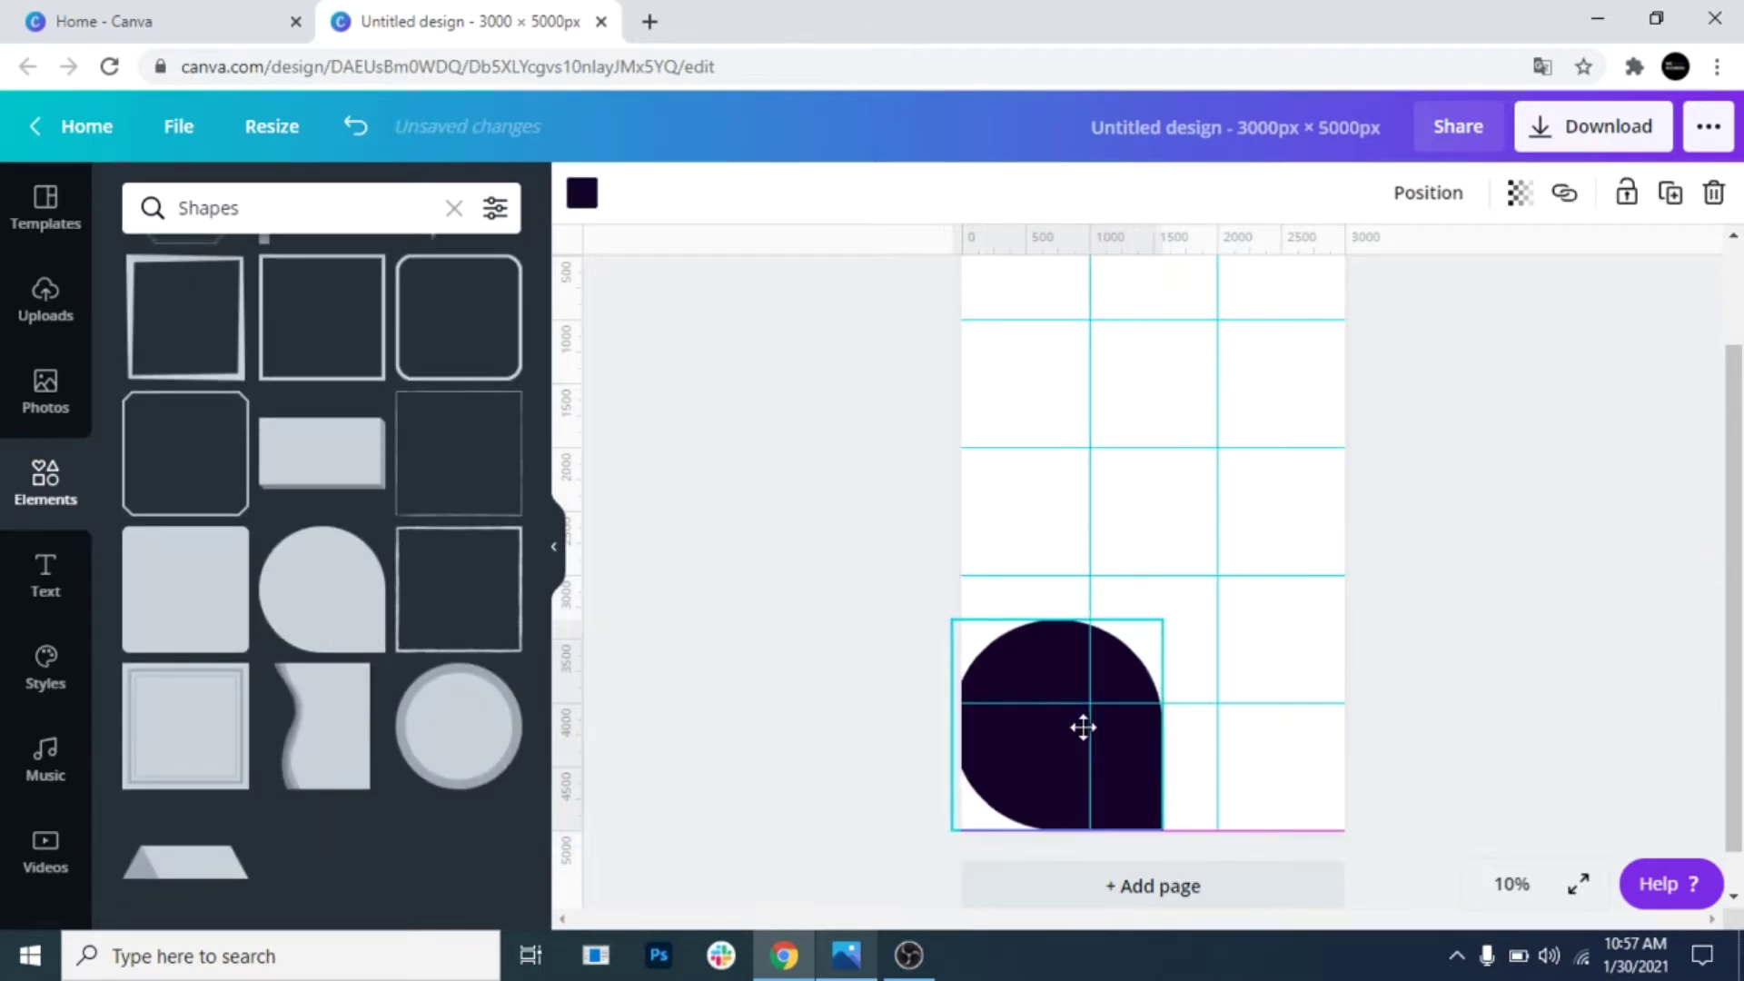
# Recolour the teardrop pale pink #F1CFDA and rotate it slightly clockwise
pyautogui.click(582, 193)
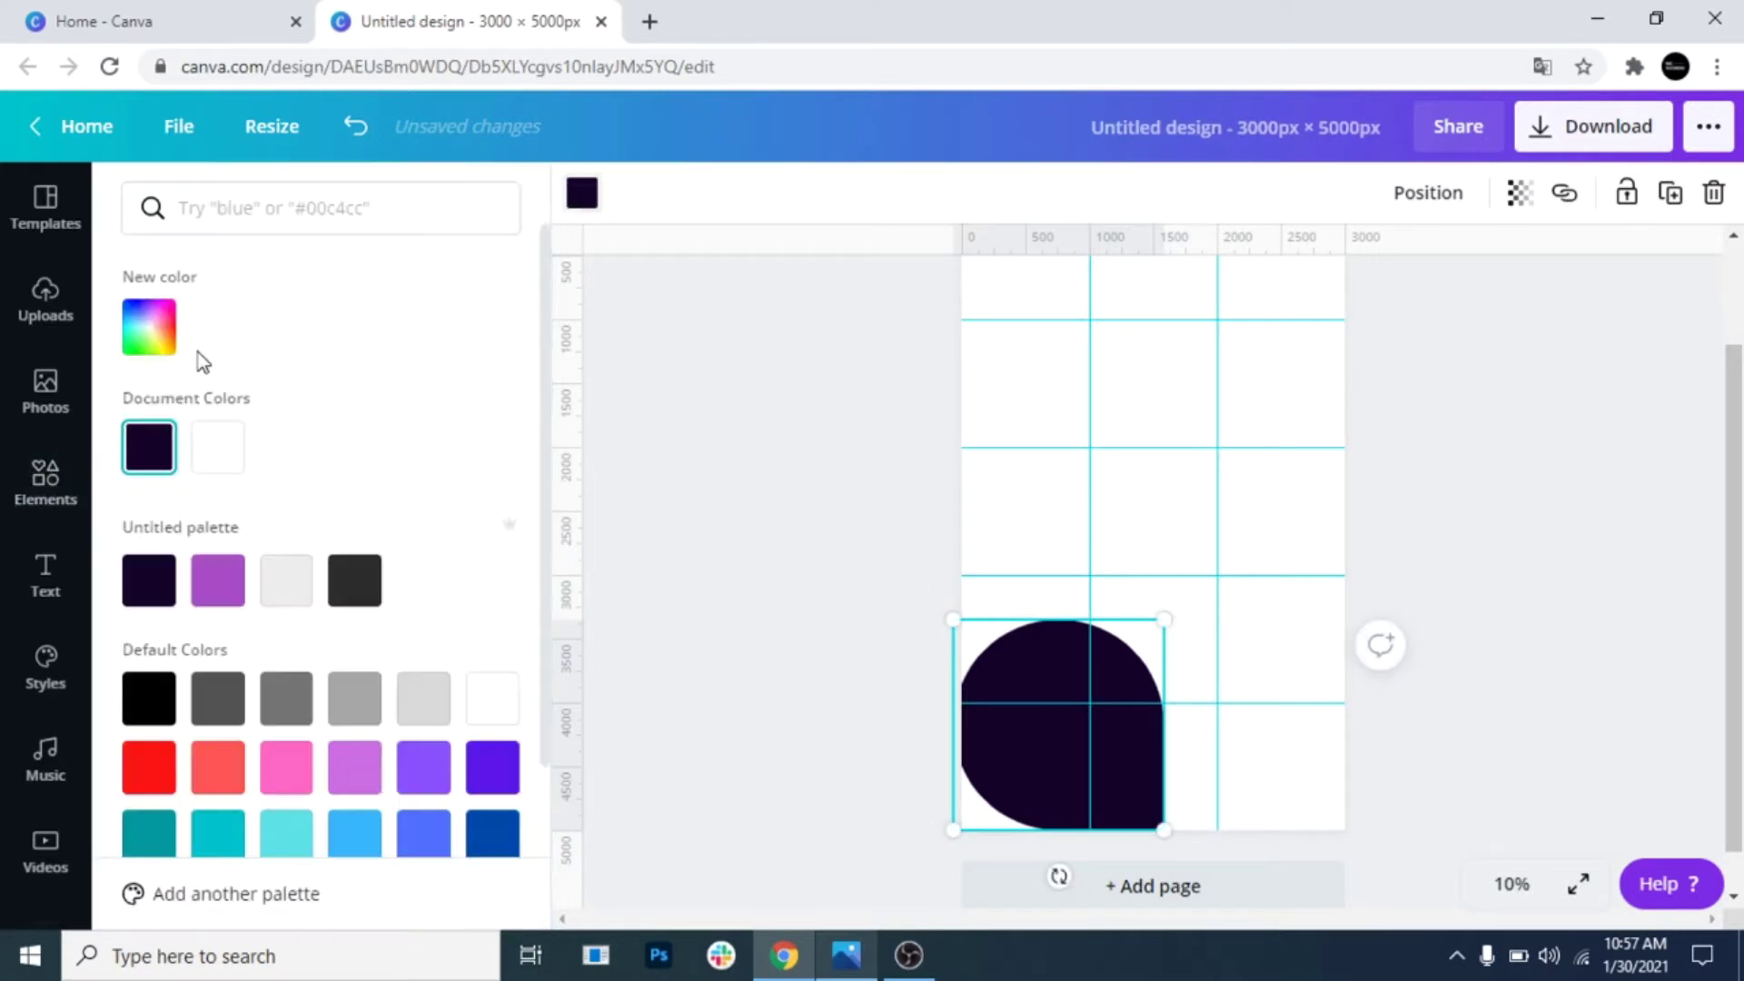
pyautogui.click(178, 338)
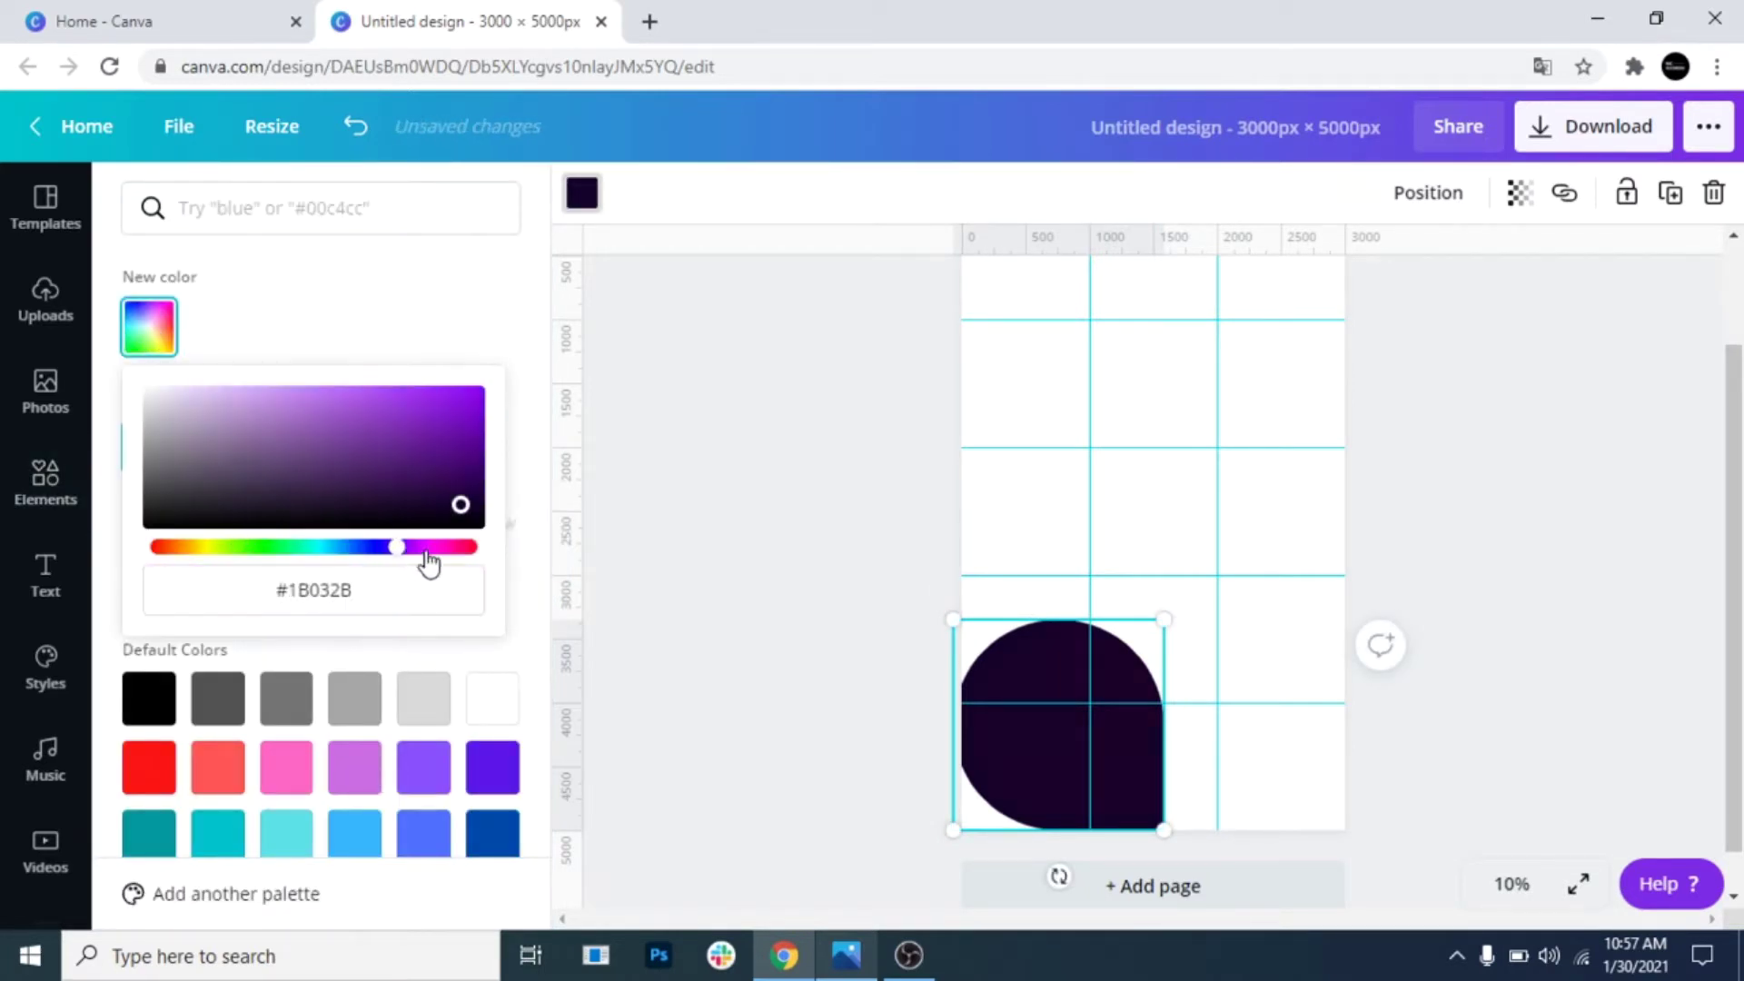
pyautogui.moveTo(427, 552); pyautogui.dragTo(191, 393)
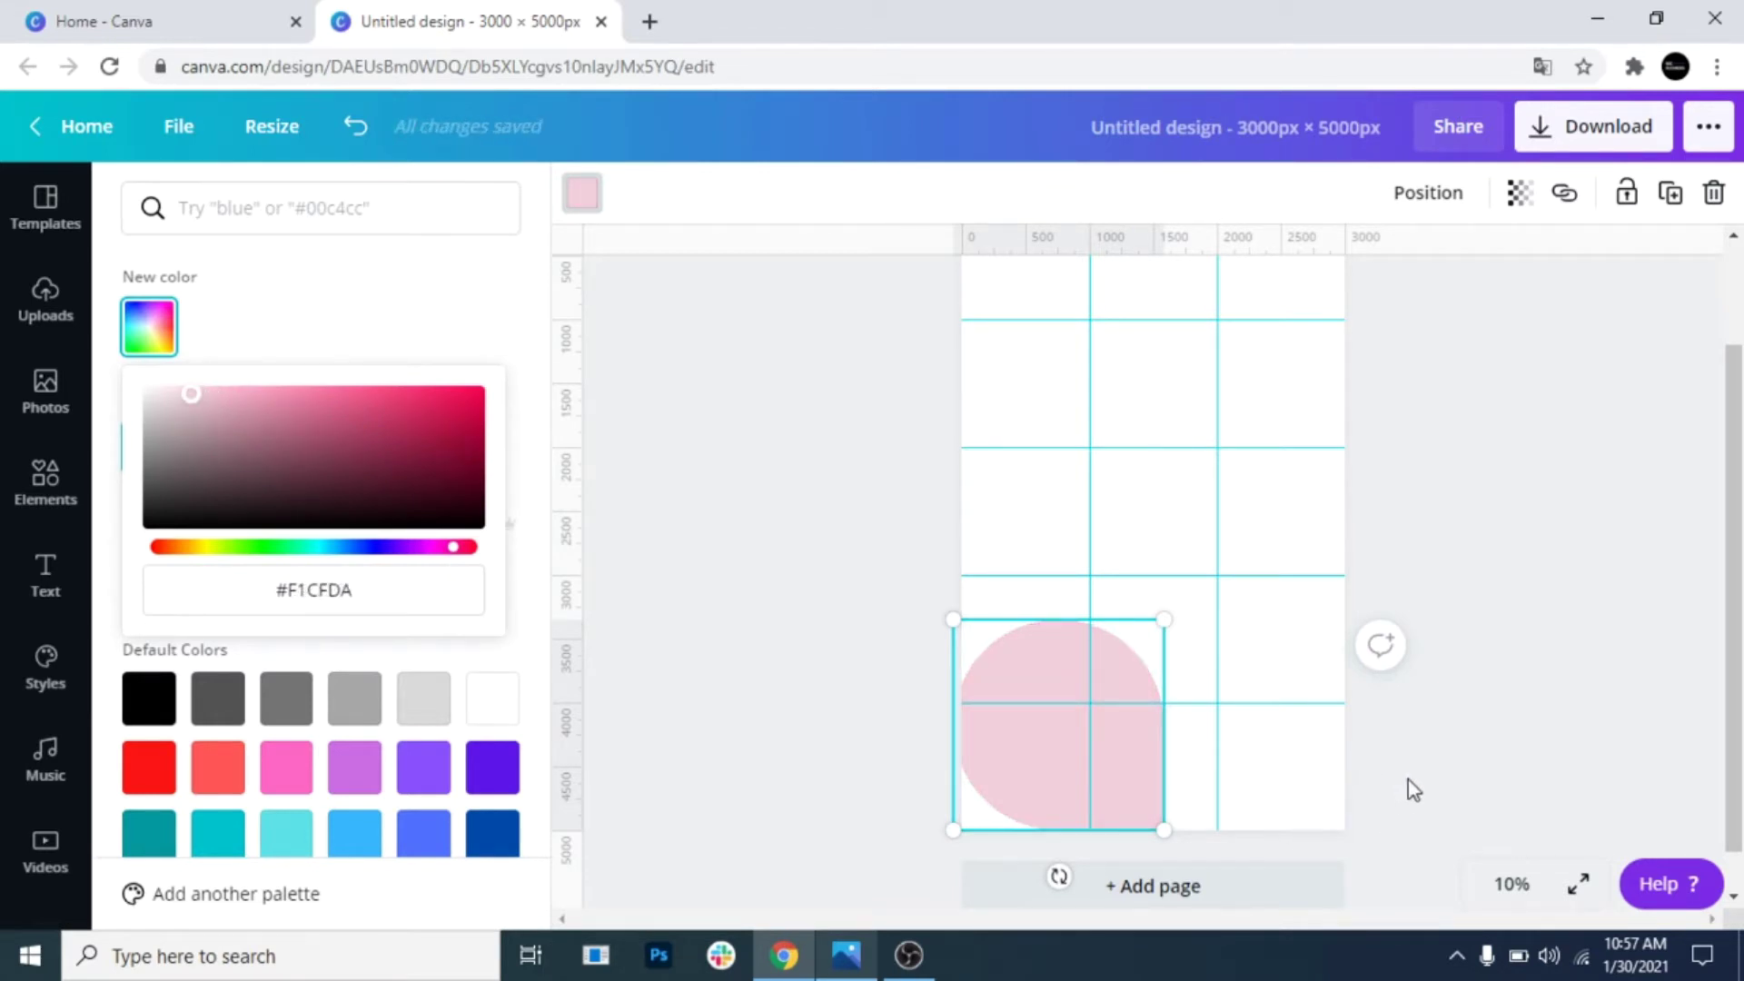
pyautogui.click(409, 339)
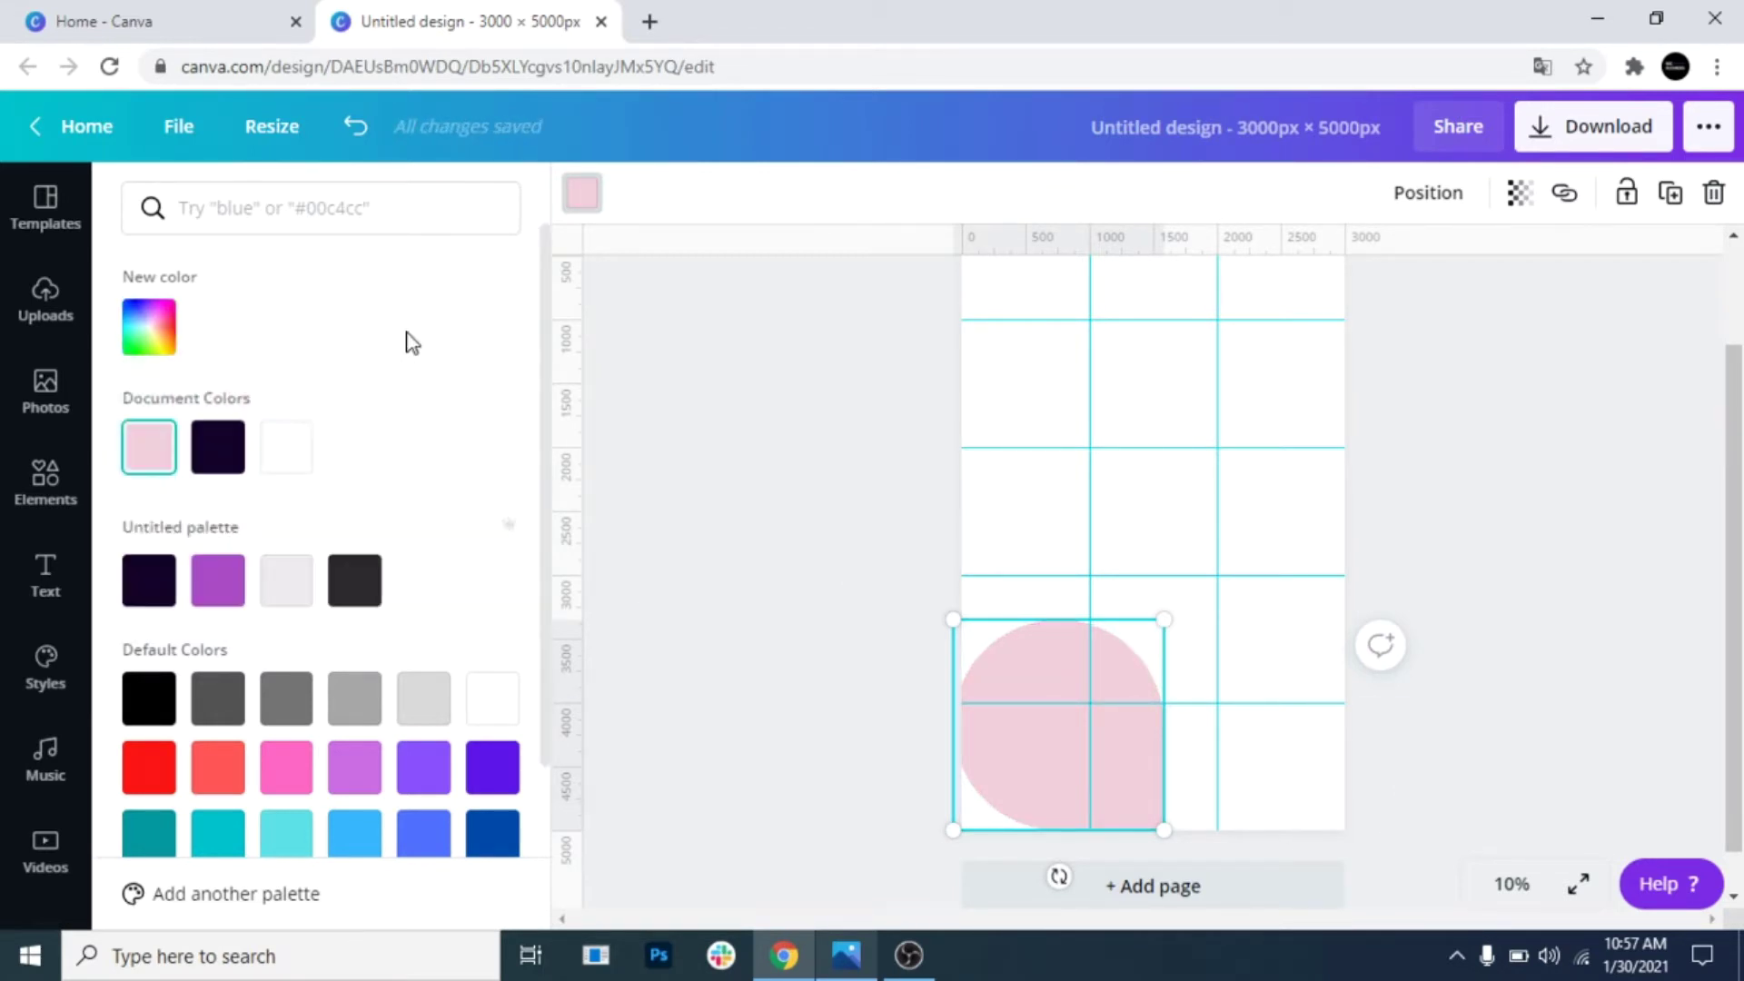
pyautogui.click(1087, 828)
pyautogui.moveTo(1059, 874); pyautogui.dragTo(1024, 876)
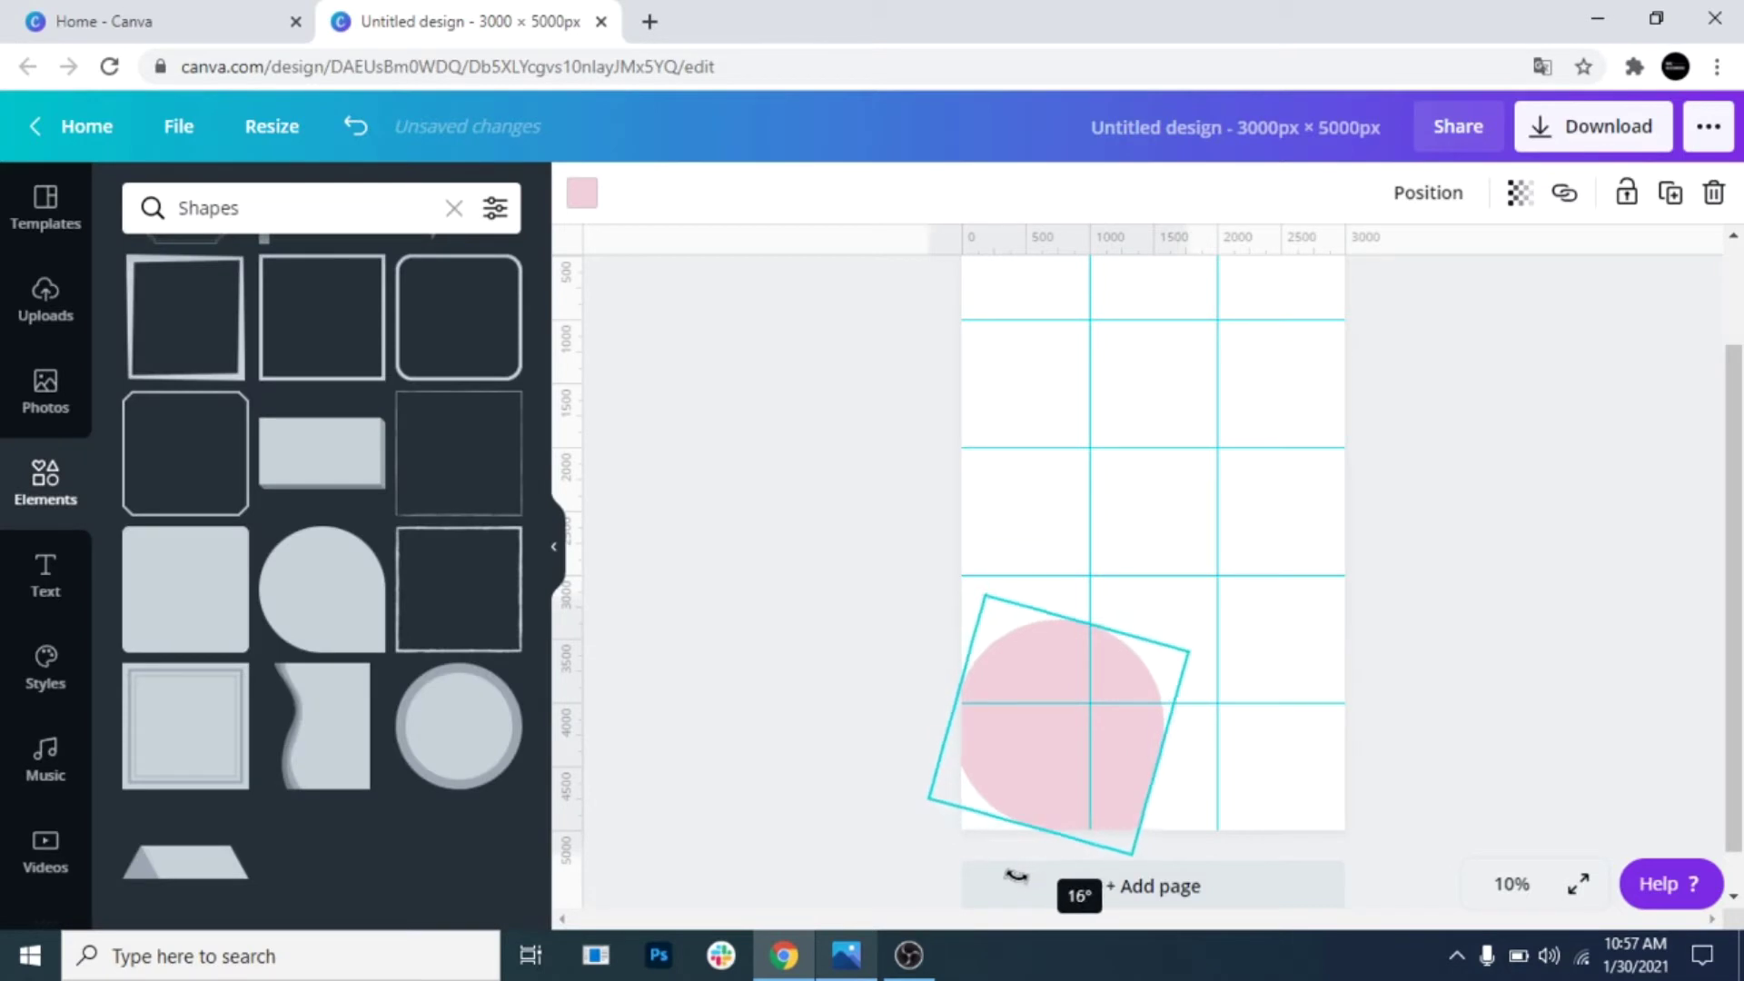
pyautogui.click(829, 673)
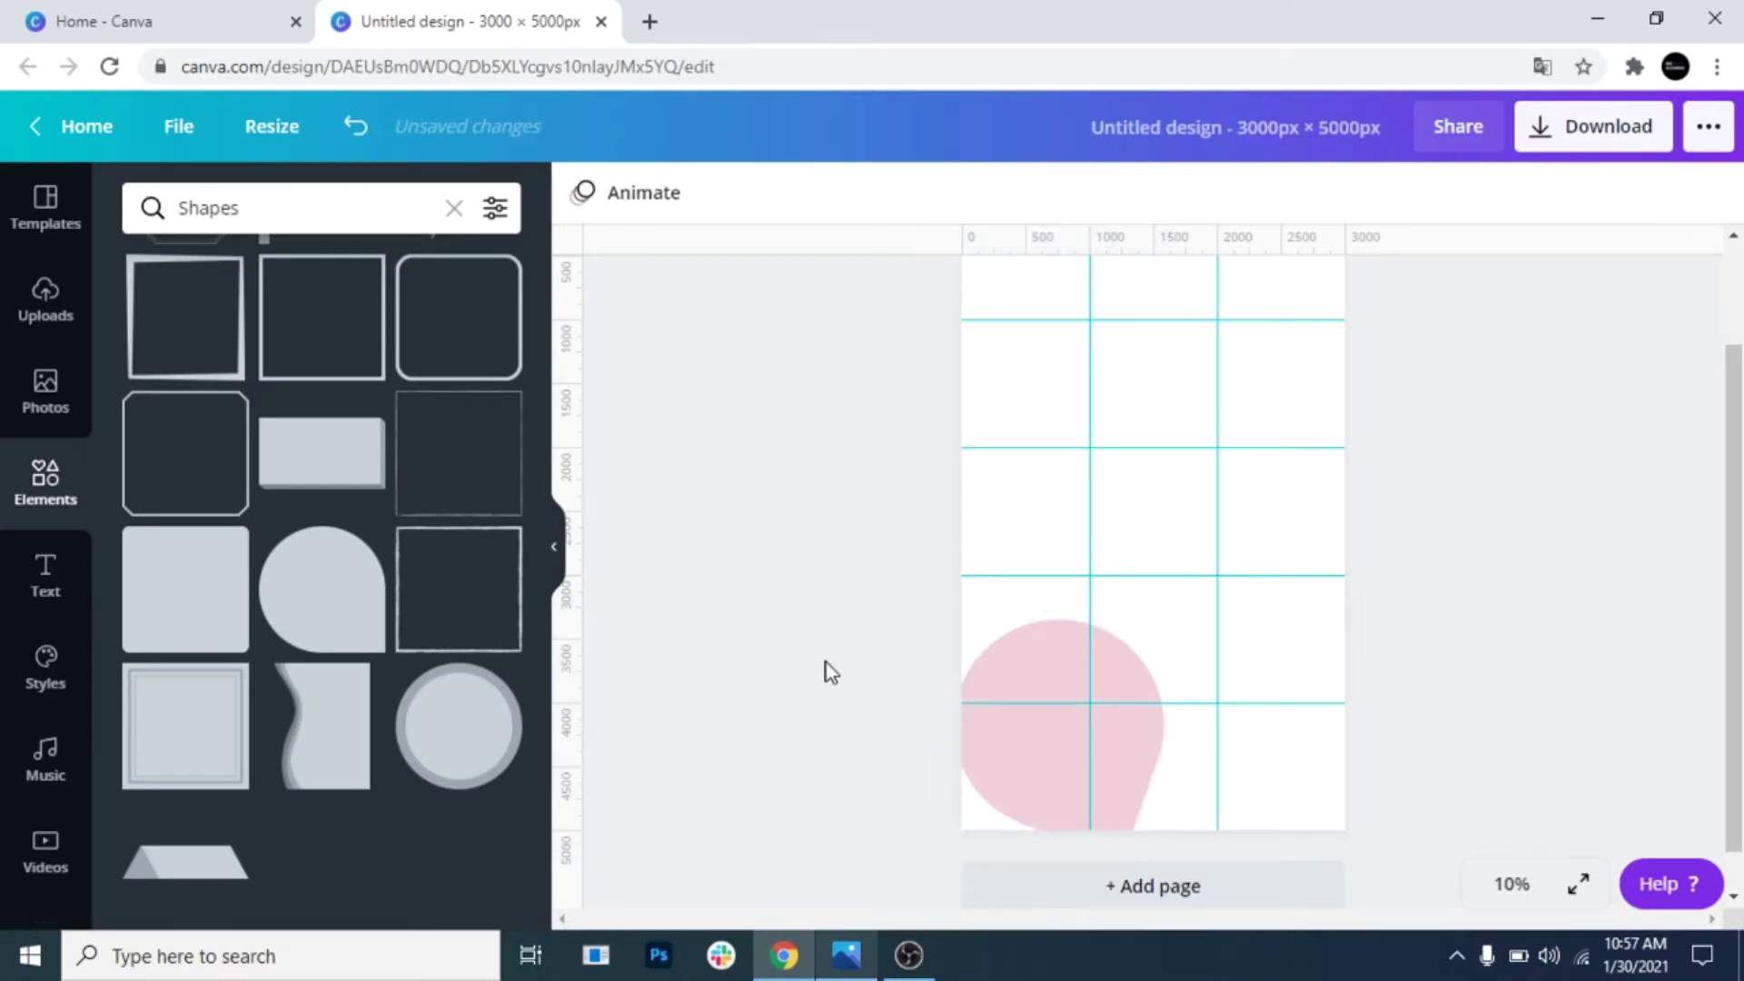
# Add the solid heart from the Shapes collection and fill it with the document's pale pink
pyautogui.scroll(-10, 391, 509)
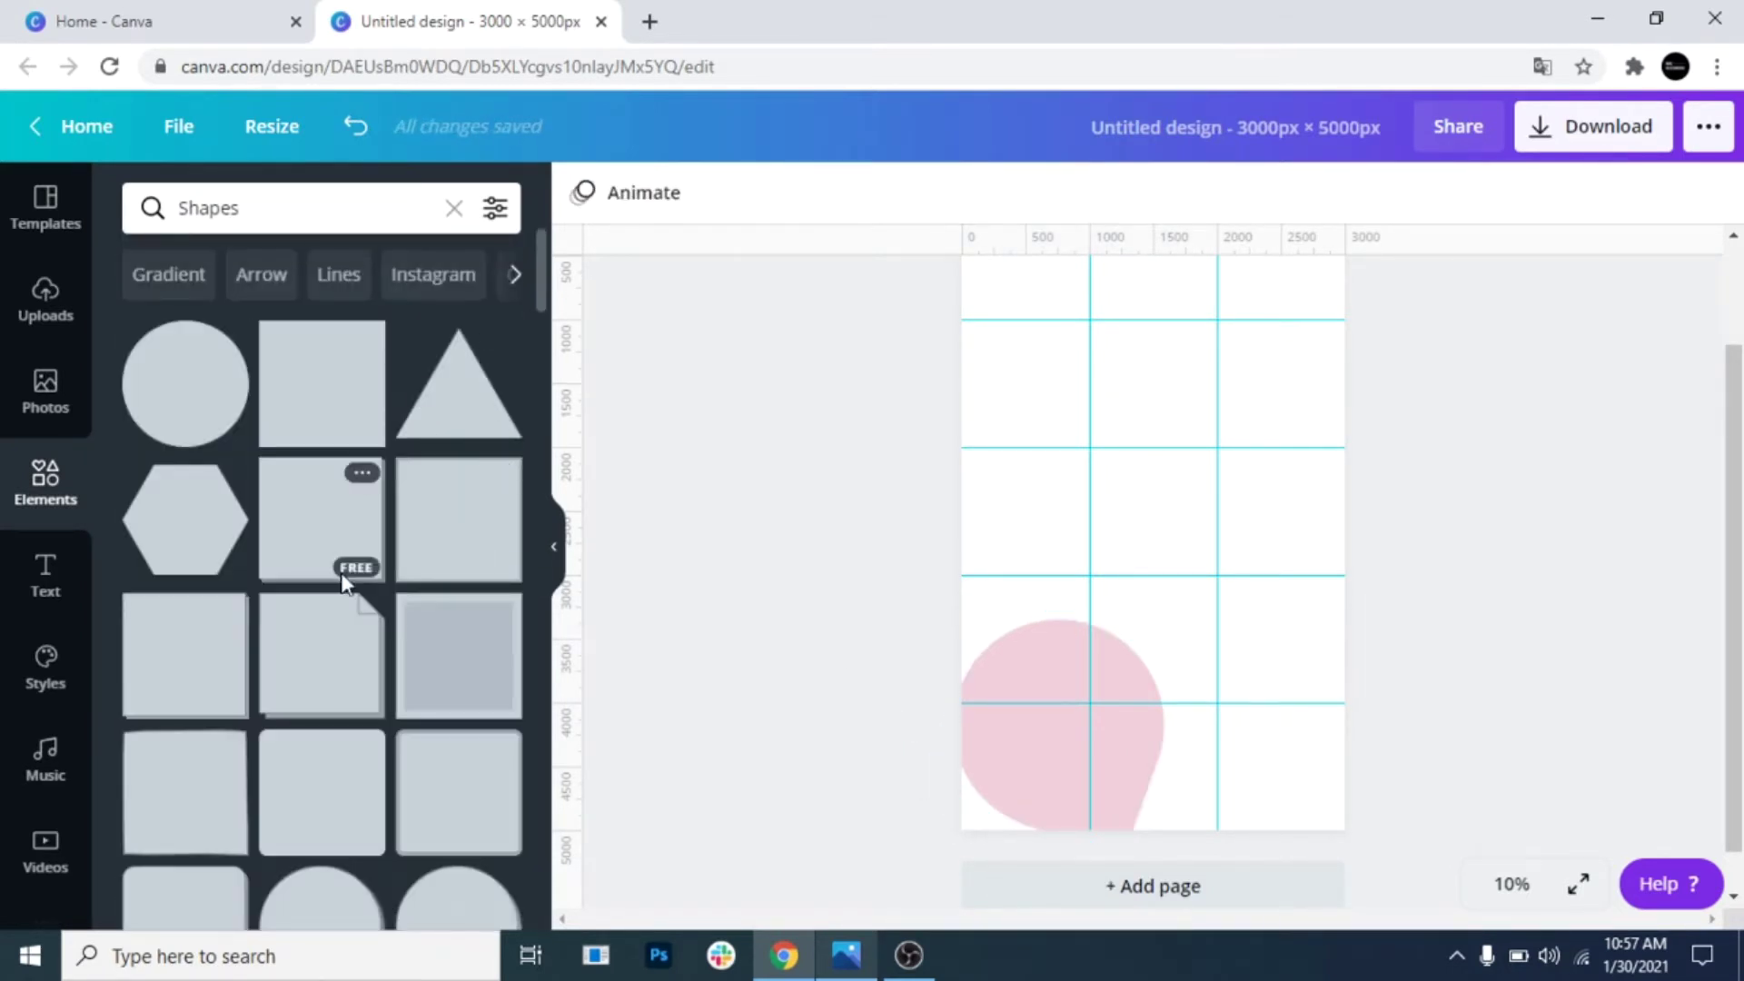
pyautogui.scroll(-5, 362, 576)
pyautogui.click(454, 595)
pyautogui.click(581, 192)
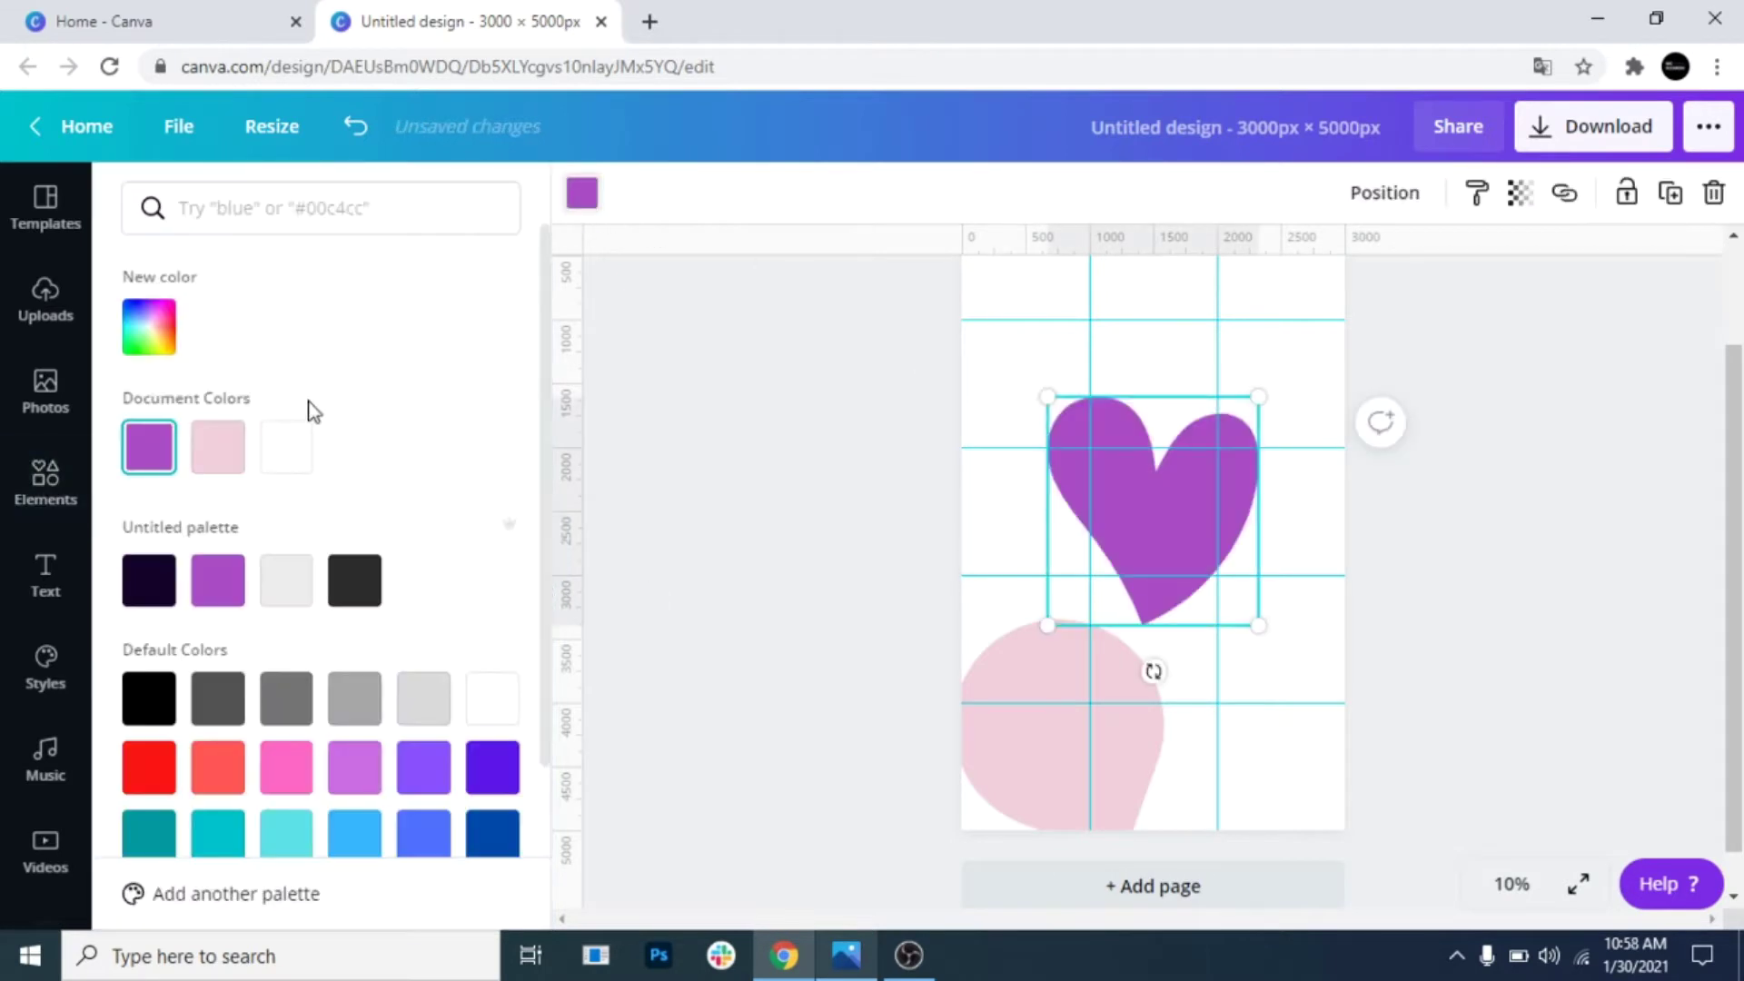
pyautogui.click(218, 446)
# Move the heart partly off the page's lower right edge and tilt it clockwise
pyautogui.moveTo(1176, 518); pyautogui.dragTo(1362, 614)
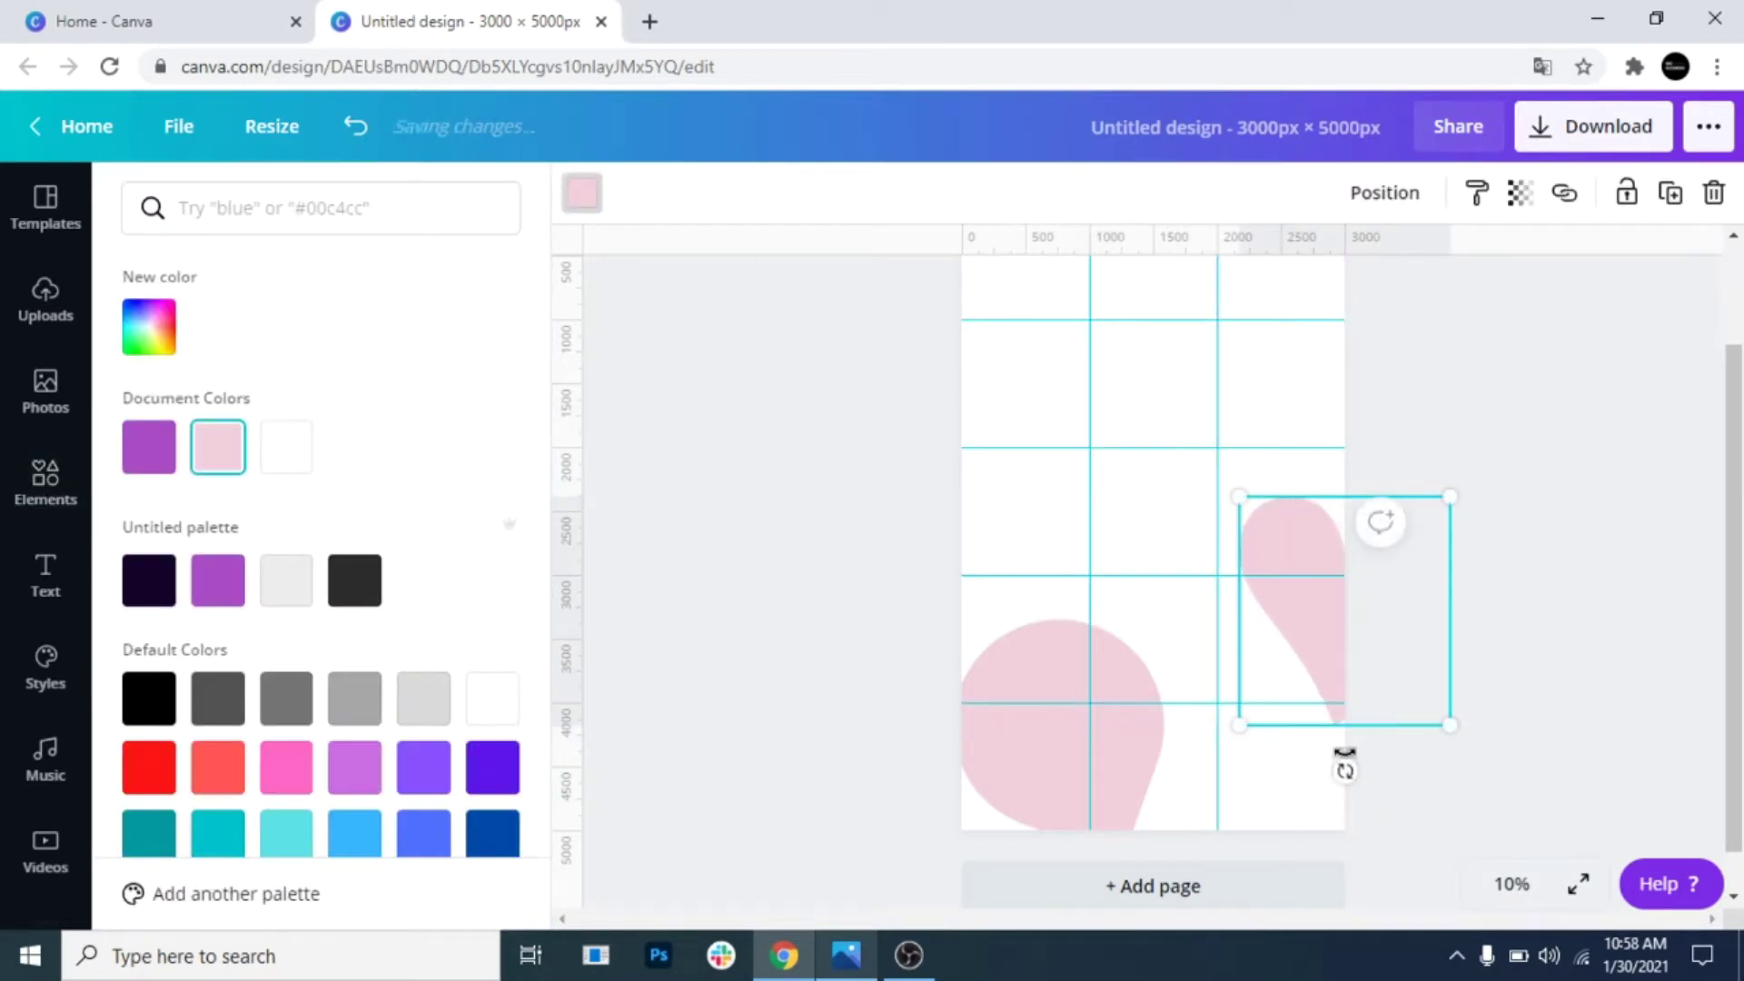
pyautogui.moveTo(1347, 770); pyautogui.dragTo(1273, 744)
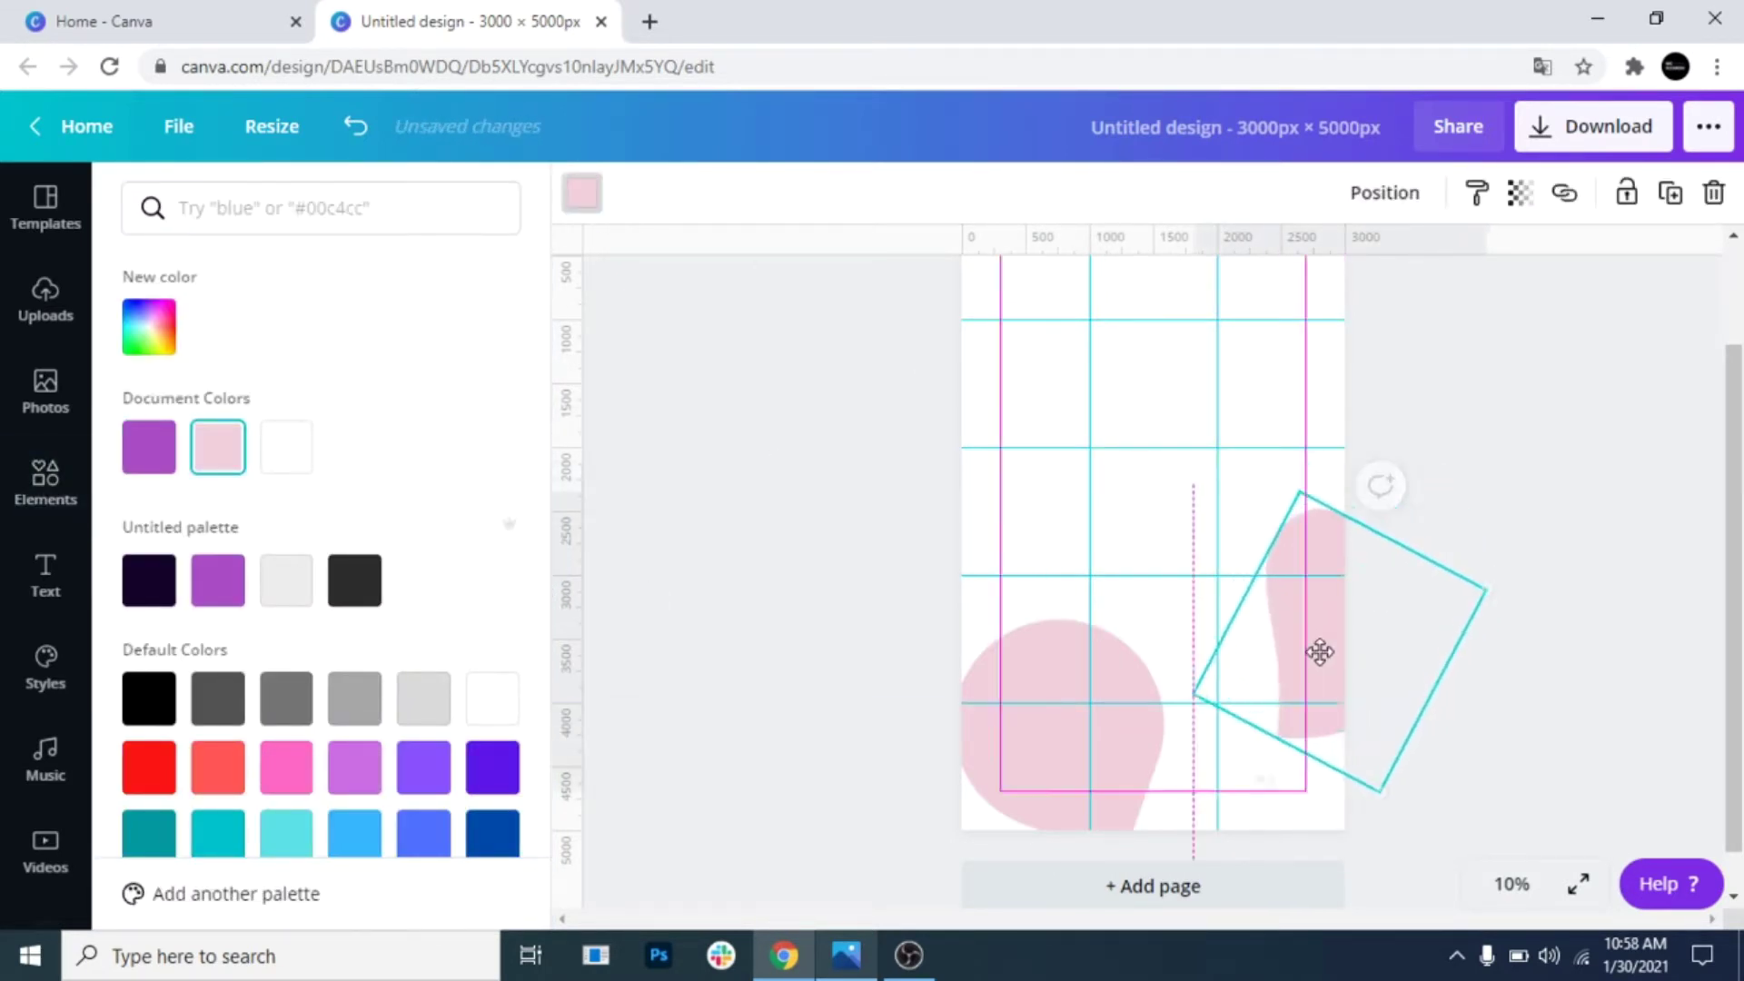
pyautogui.click(1534, 726)
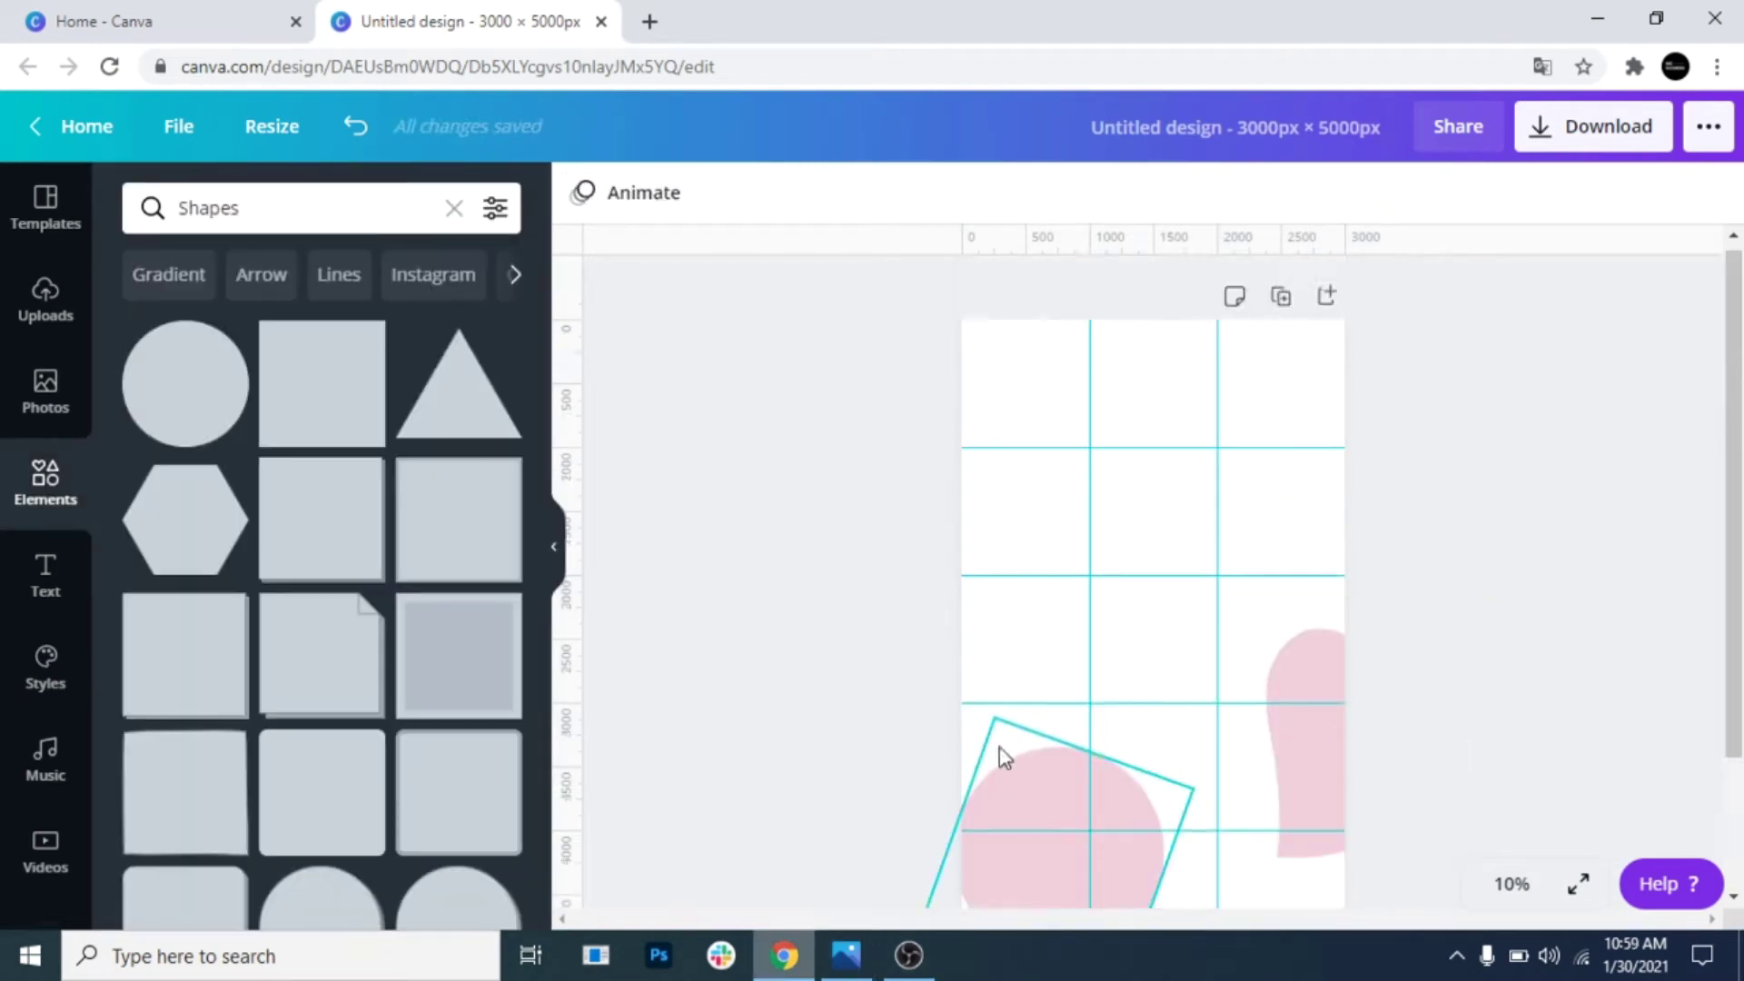
# Duplicate the pink teardrop and move the copy to the upper-left area of the page
pyautogui.scroll(-2, 1000, 745)
pyautogui.rightClick(1027, 732)
pyautogui.click(1103, 487)
pyautogui.rightClick(1142, 413)
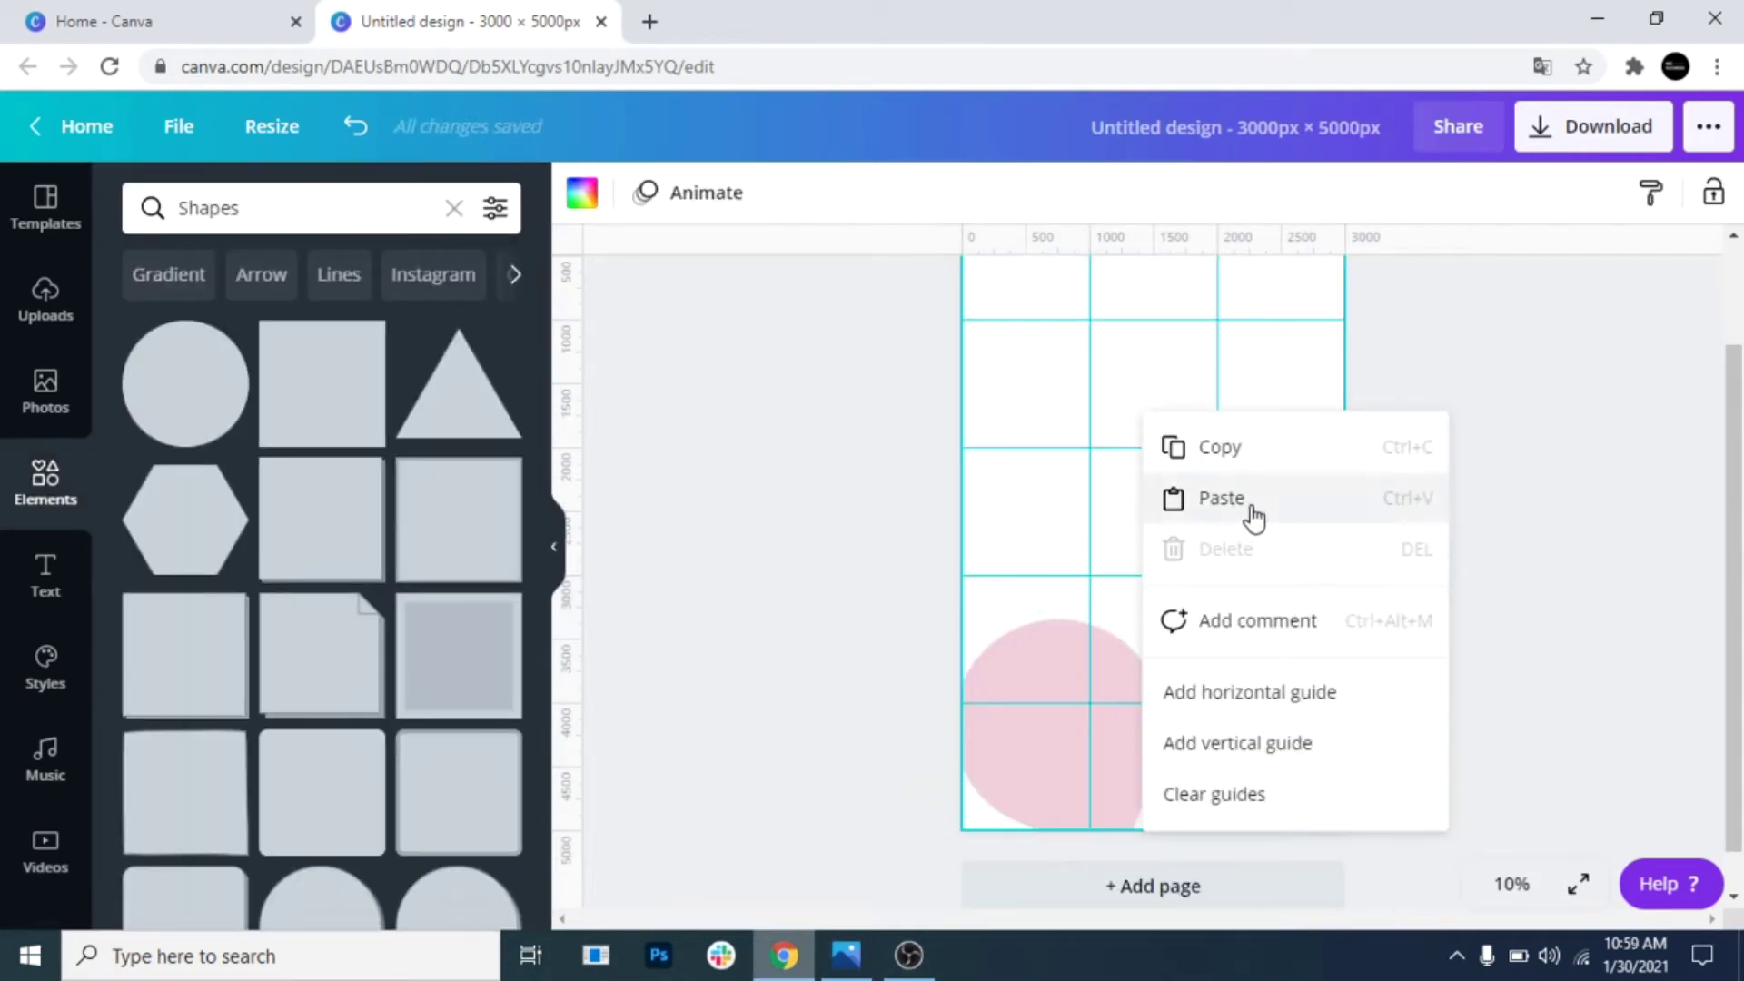
pyautogui.click(1254, 510)
pyautogui.scroll(1, 1212, 535)
pyautogui.scroll(1, 1211, 534)
pyautogui.moveTo(1105, 863); pyautogui.dragTo(1106, 527)
# Shrink the copied teardrop, turn its tip toward the right, and settle it against the page's upper left edge
pyautogui.moveTo(1117, 656); pyautogui.dragTo(1089, 582)
pyautogui.moveTo(1058, 644); pyautogui.dragTo(1144, 666)
pyautogui.moveTo(997, 471)
pyautogui.mouseDown()
pyautogui.moveTo(1020, 506)
pyautogui.moveTo(1010, 486)
pyautogui.mouseUp()
pyautogui.click(854, 558)
# Duplicate the heart at the page's right edge and move the copy to the middle of the page
pyautogui.scroll(-1, 984, 502)
pyautogui.rightClick(1300, 545)
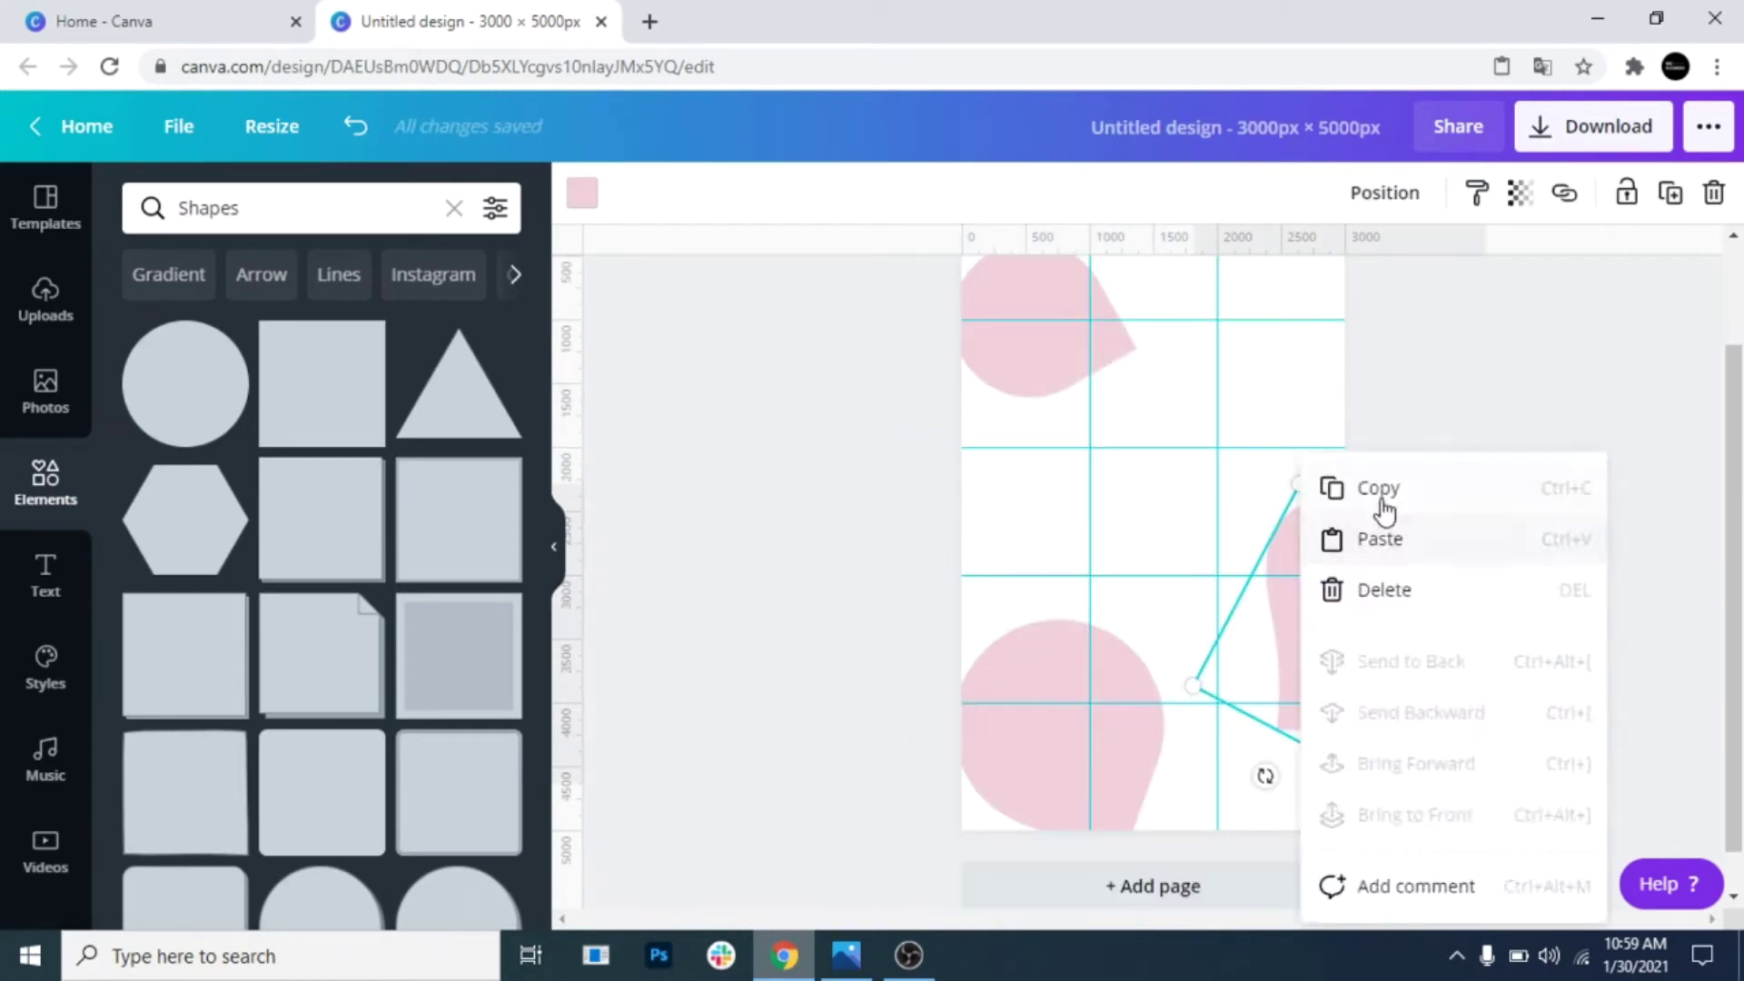
pyautogui.click(1376, 493)
pyautogui.rightClick(1169, 406)
pyautogui.click(1237, 496)
pyautogui.moveTo(1299, 608); pyautogui.dragTo(1120, 454)
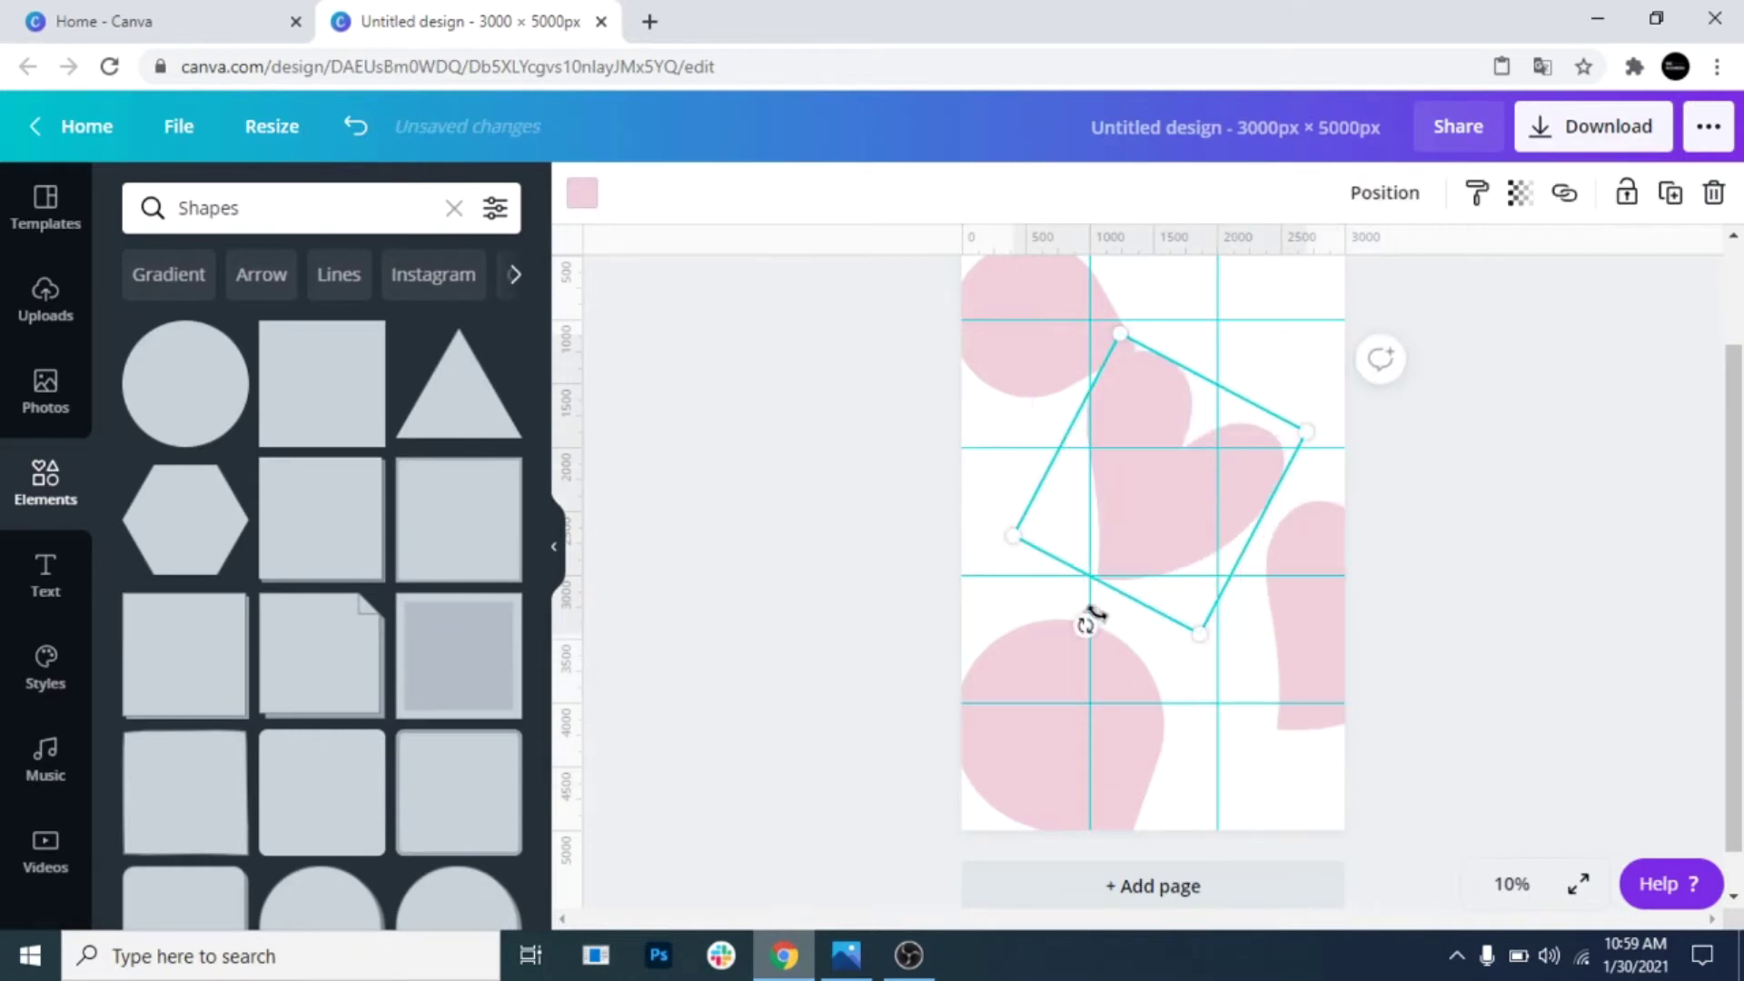
# Rotate the copied heart so its lobes face left and move it partly off the page's upper right edge
pyautogui.moveTo(1089, 621); pyautogui.dragTo(1282, 386)
pyautogui.scroll(1, 1226, 499)
pyautogui.moveTo(1190, 591); pyautogui.dragTo(1352, 425)
pyautogui.click(1429, 654)
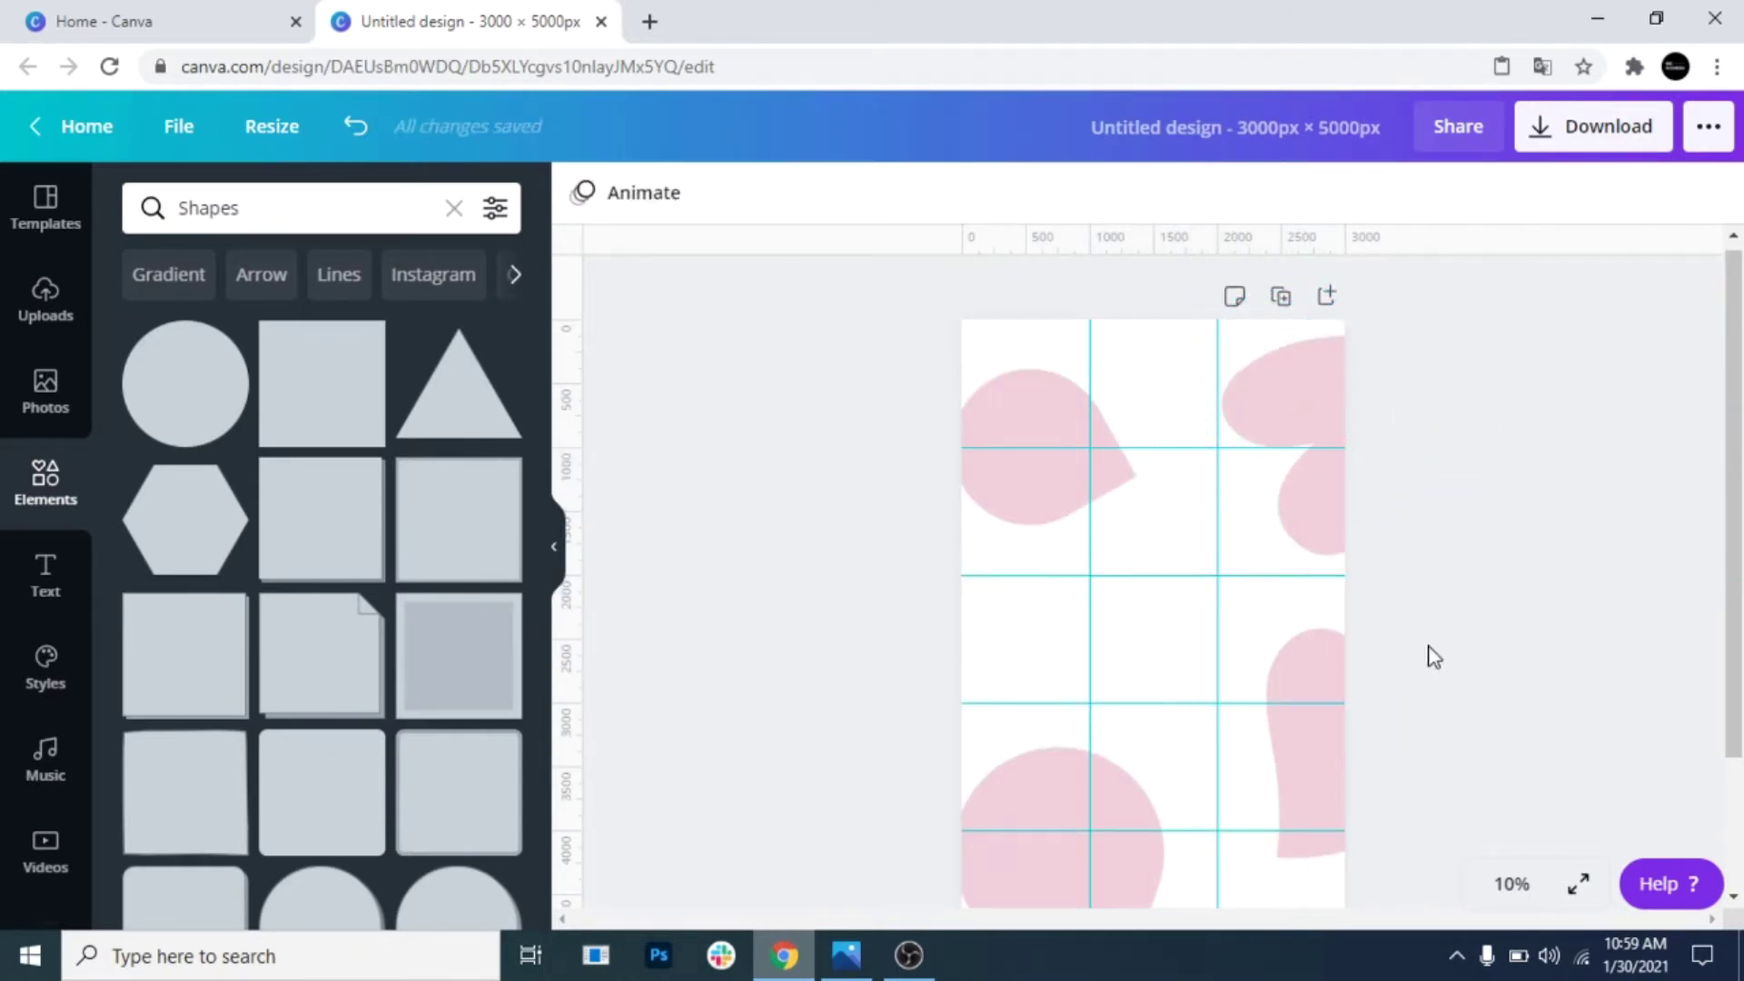
# Duplicate the lower heart again, move the copy to the page's centre and scale it down to a small heart
pyautogui.scroll(-1, 1429, 654)
pyautogui.rightClick(1317, 556)
pyautogui.click(1363, 495)
pyautogui.rightClick(1141, 542)
pyautogui.click(1192, 577)
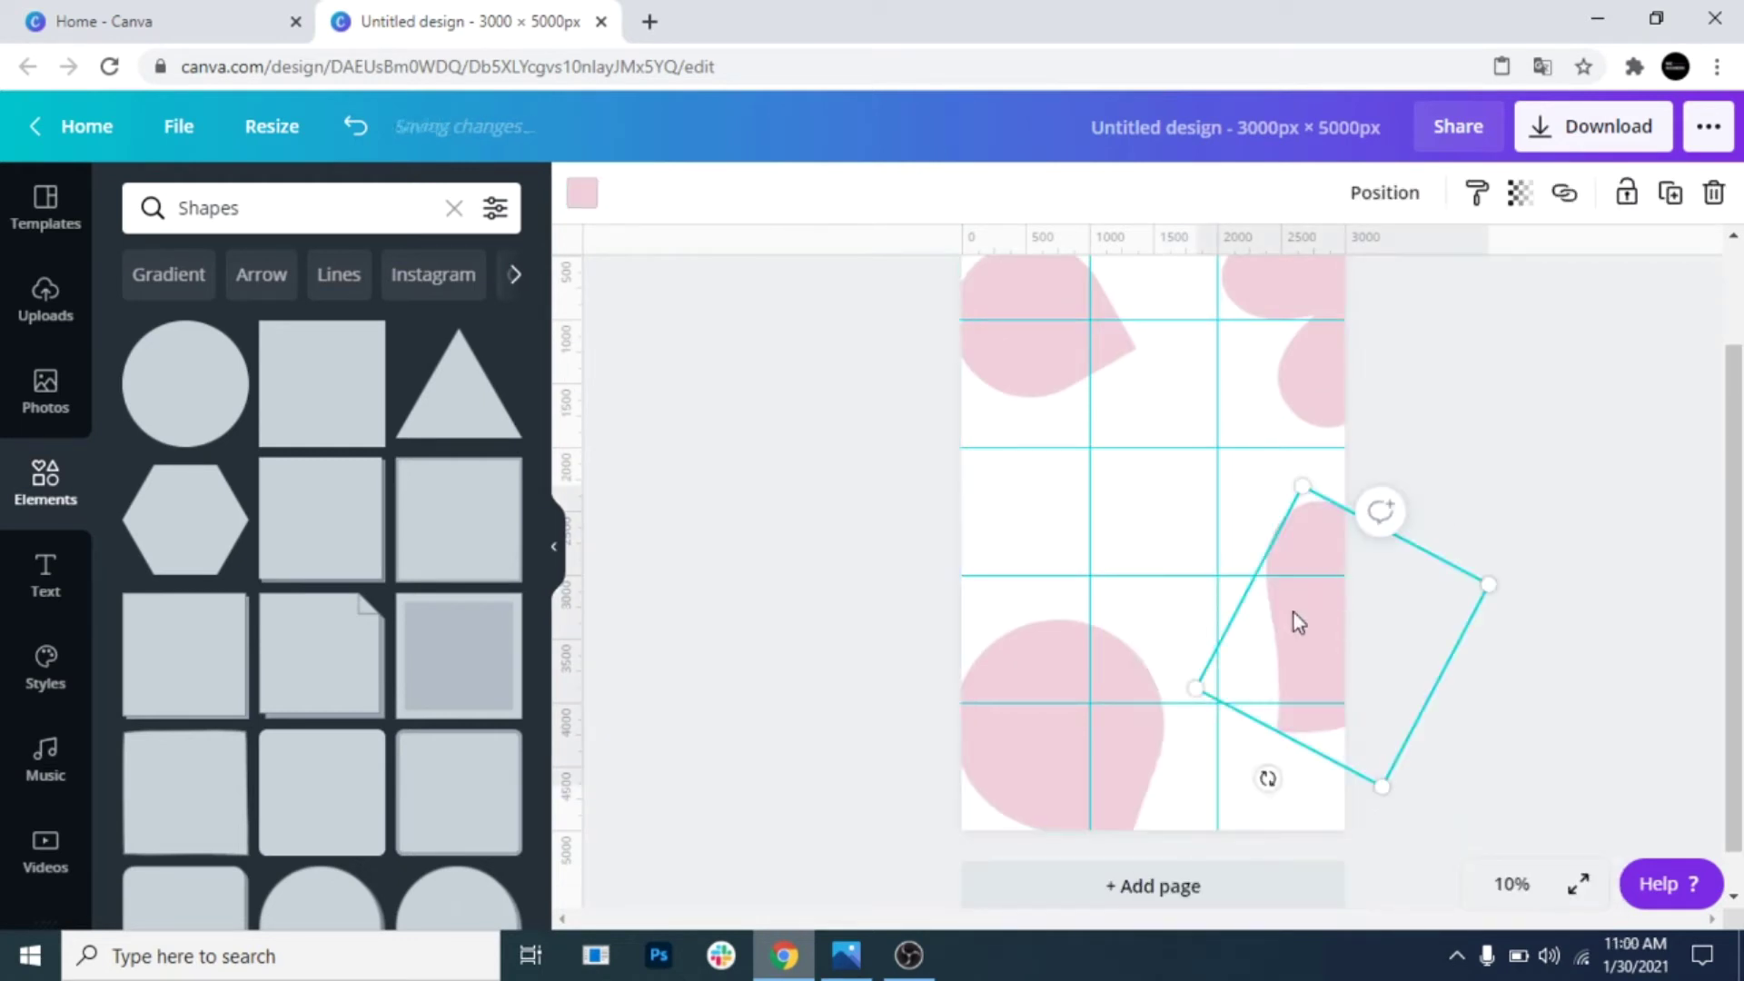
pyautogui.moveTo(1296, 623); pyautogui.dragTo(1101, 512)
pyautogui.moveTo(1179, 670); pyautogui.dragTo(1129, 503)
pyautogui.click(1352, 607)
# Add a softly rounded square picture frame, shrink it to about 730 px wide, and centre it in the bottom row's middle cell
pyautogui.click(454, 208)
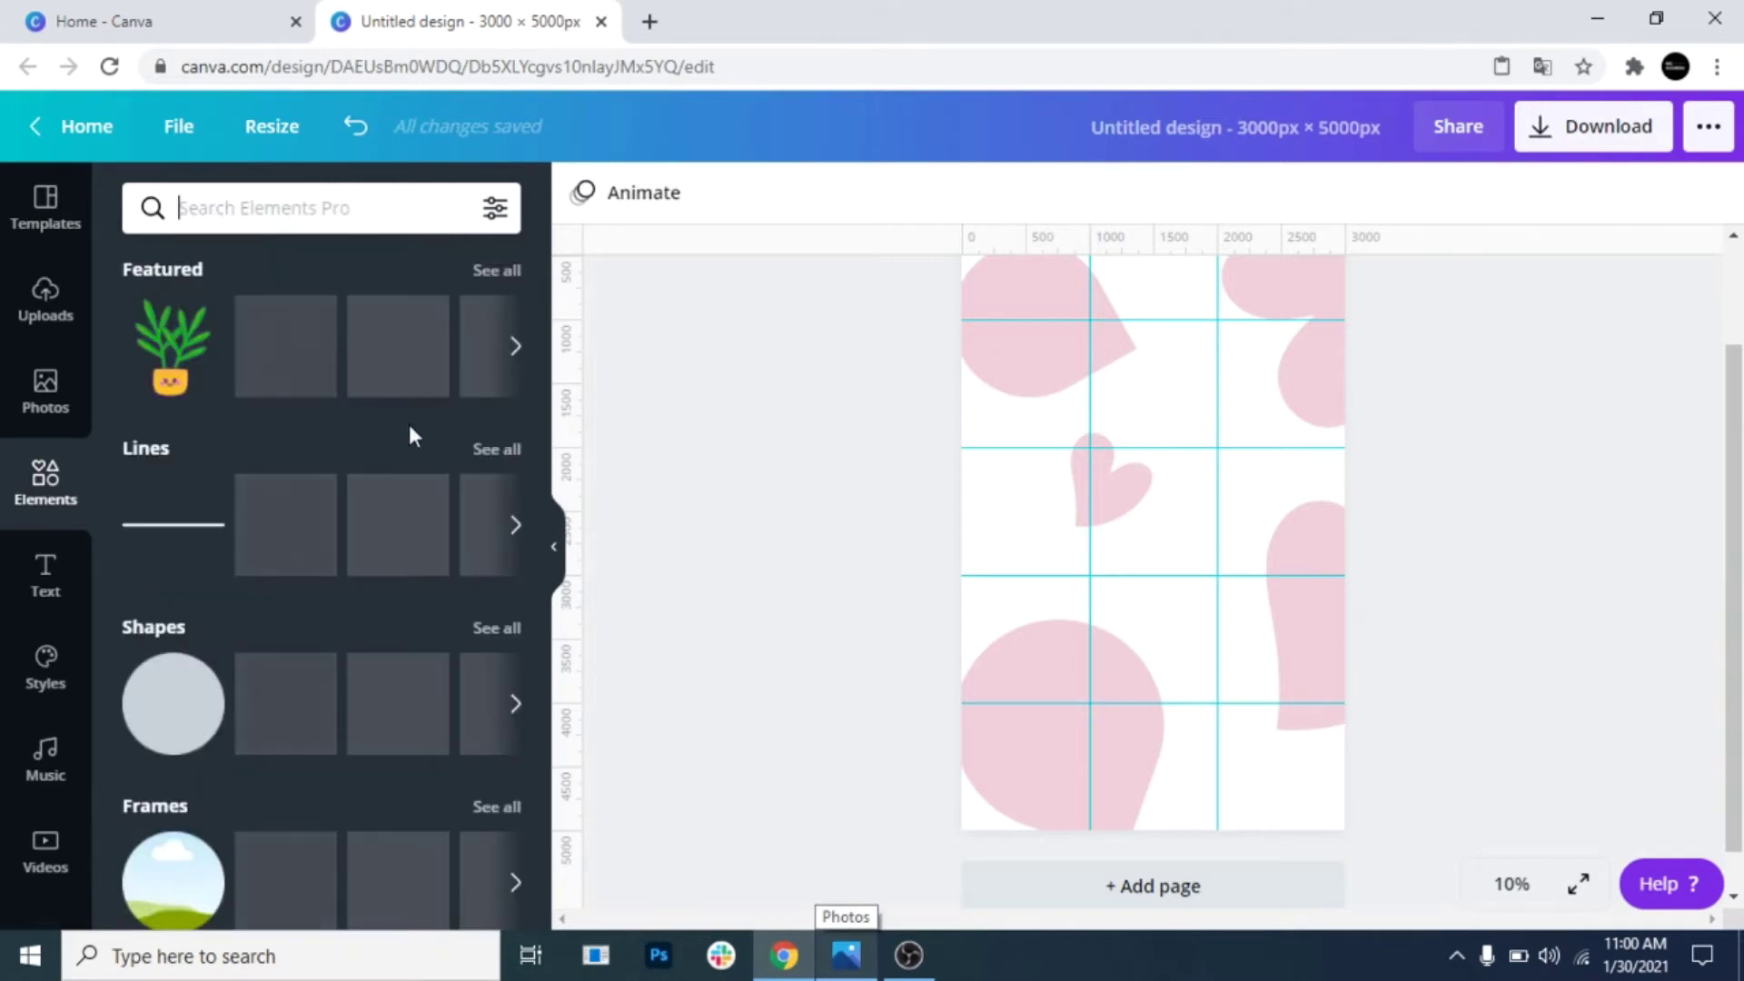
pyautogui.scroll(-2, 381, 636)
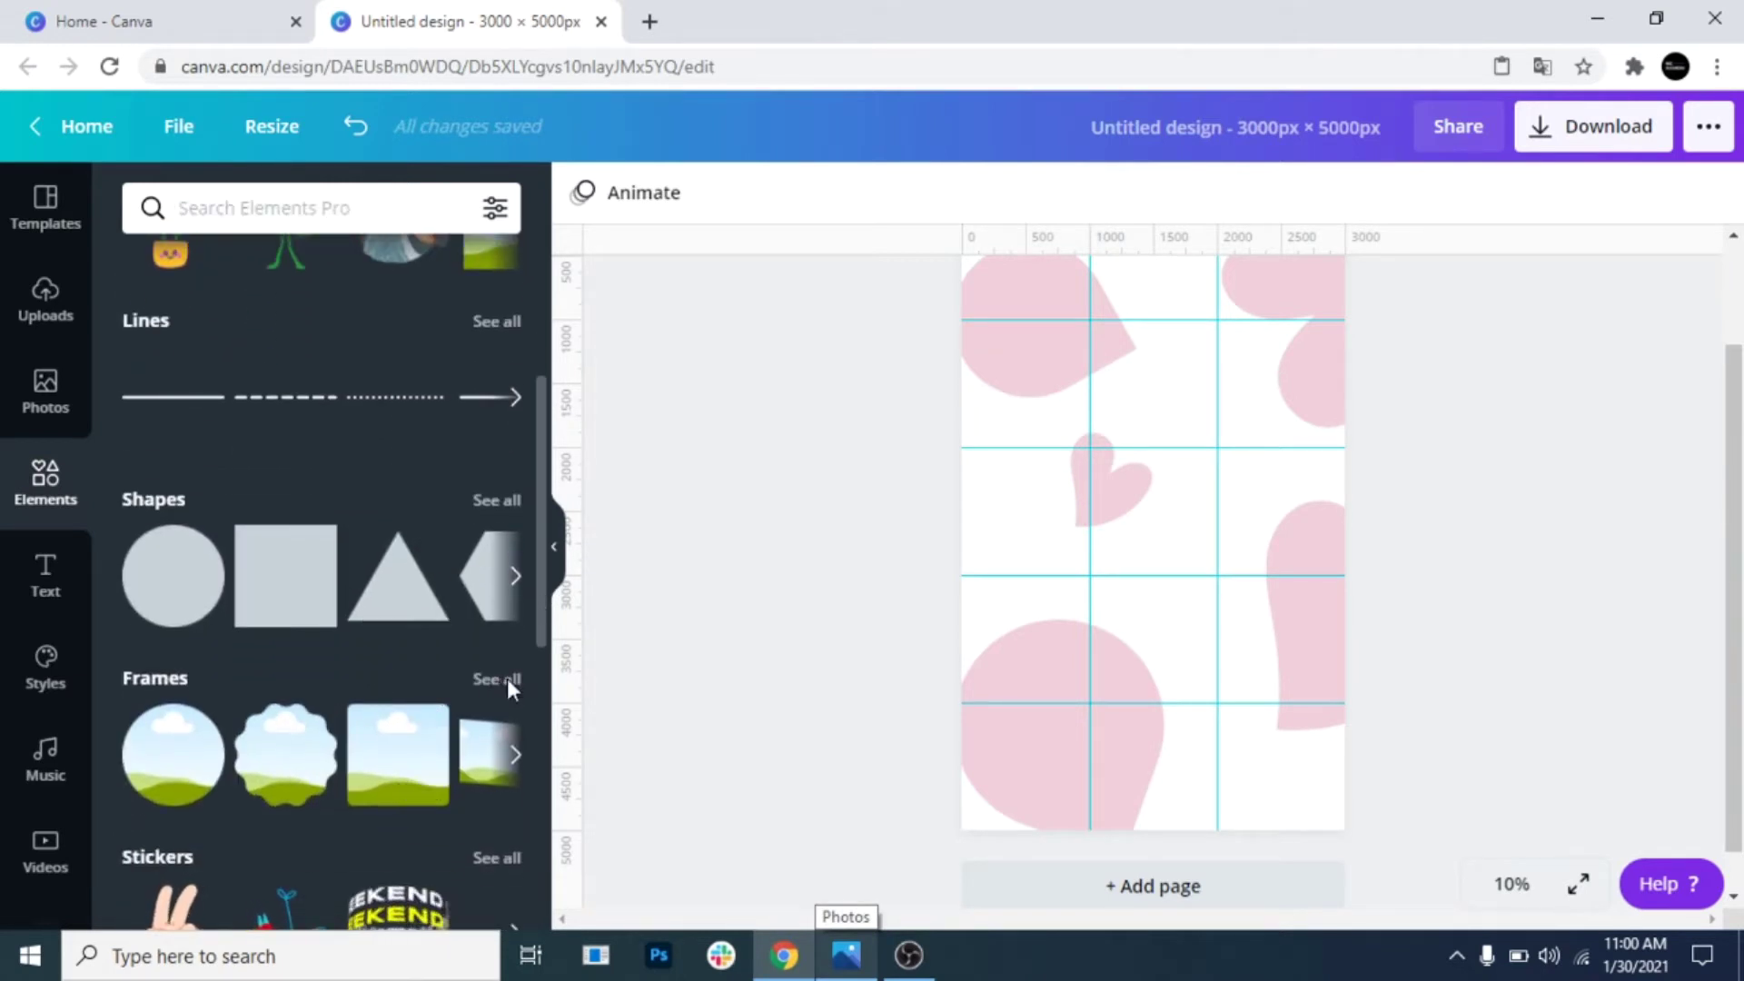
pyautogui.click(508, 681)
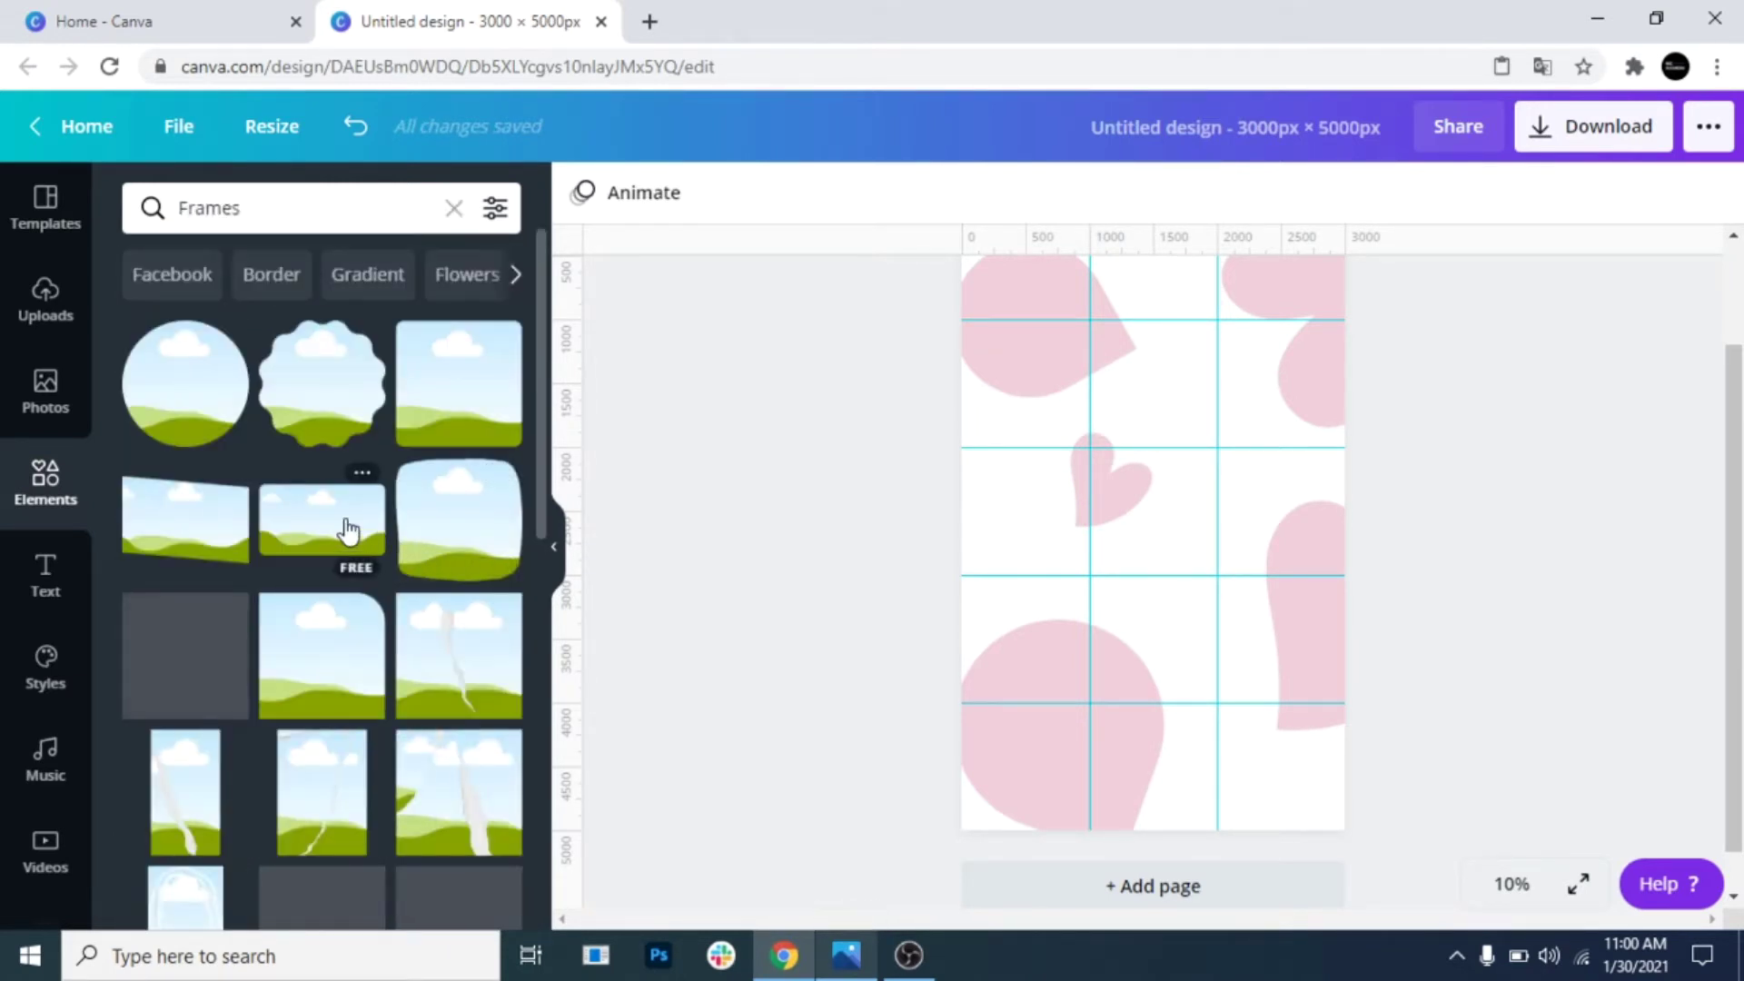
pyautogui.scroll(-1, 353, 536)
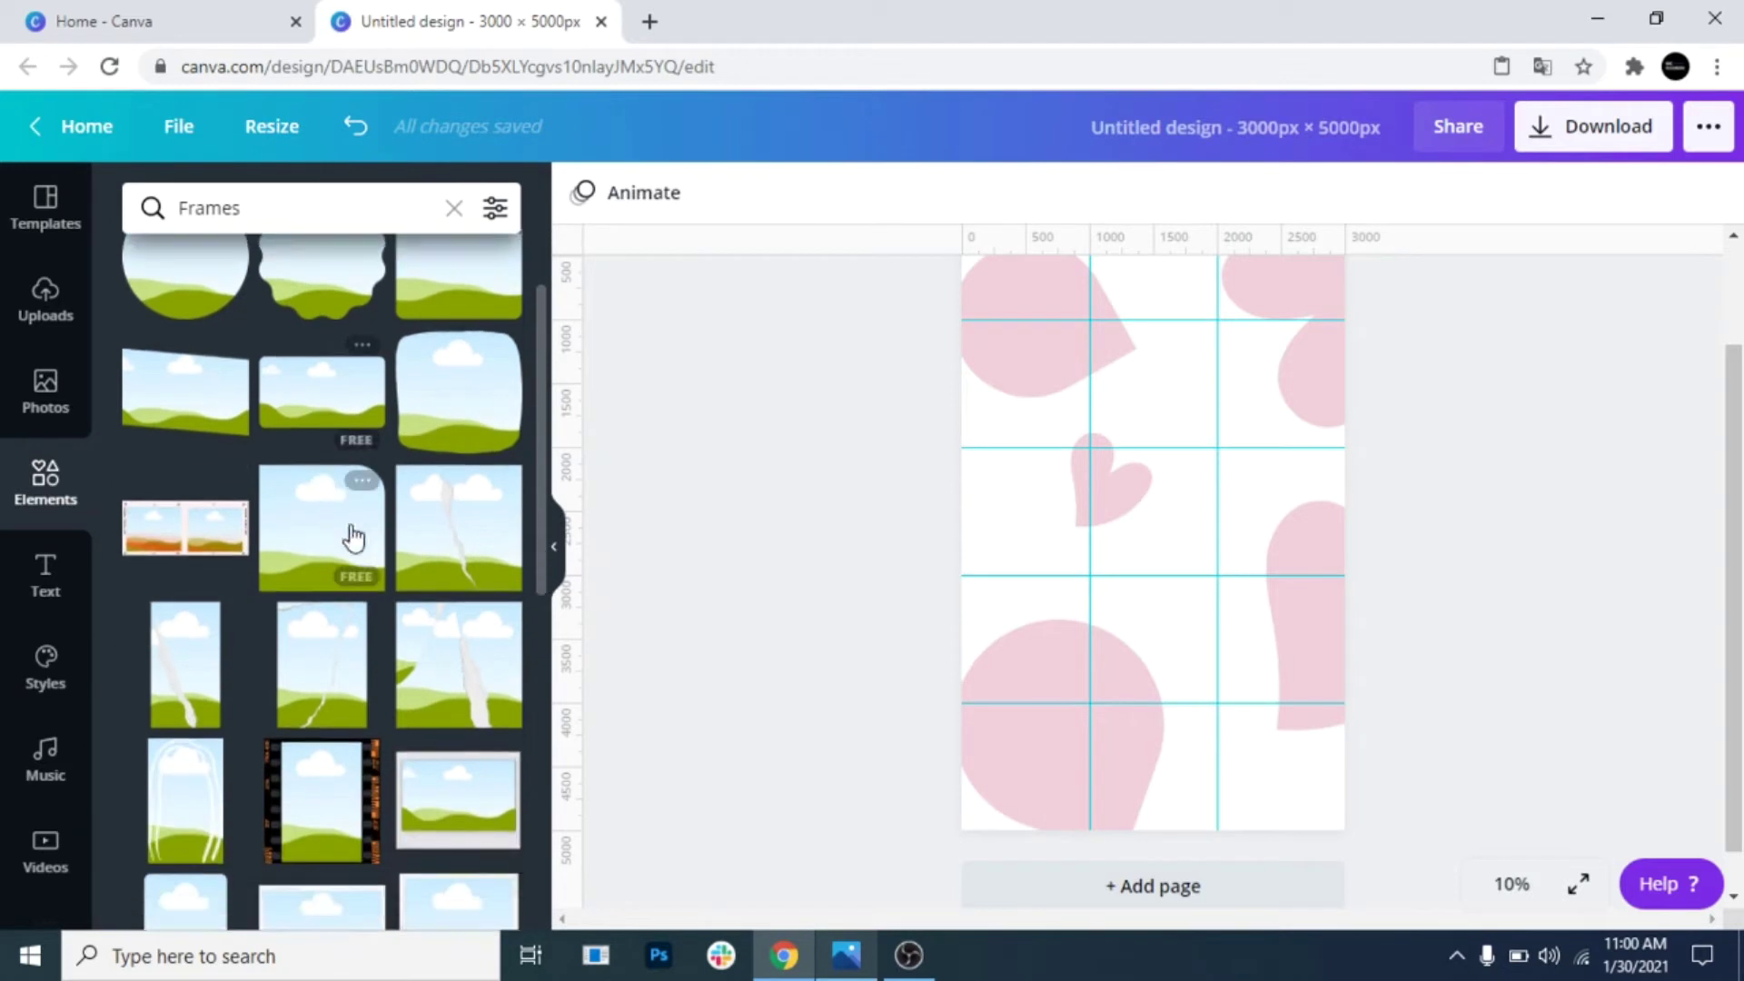
pyautogui.click(489, 406)
pyautogui.moveTo(1133, 514); pyautogui.dragTo(1187, 673)
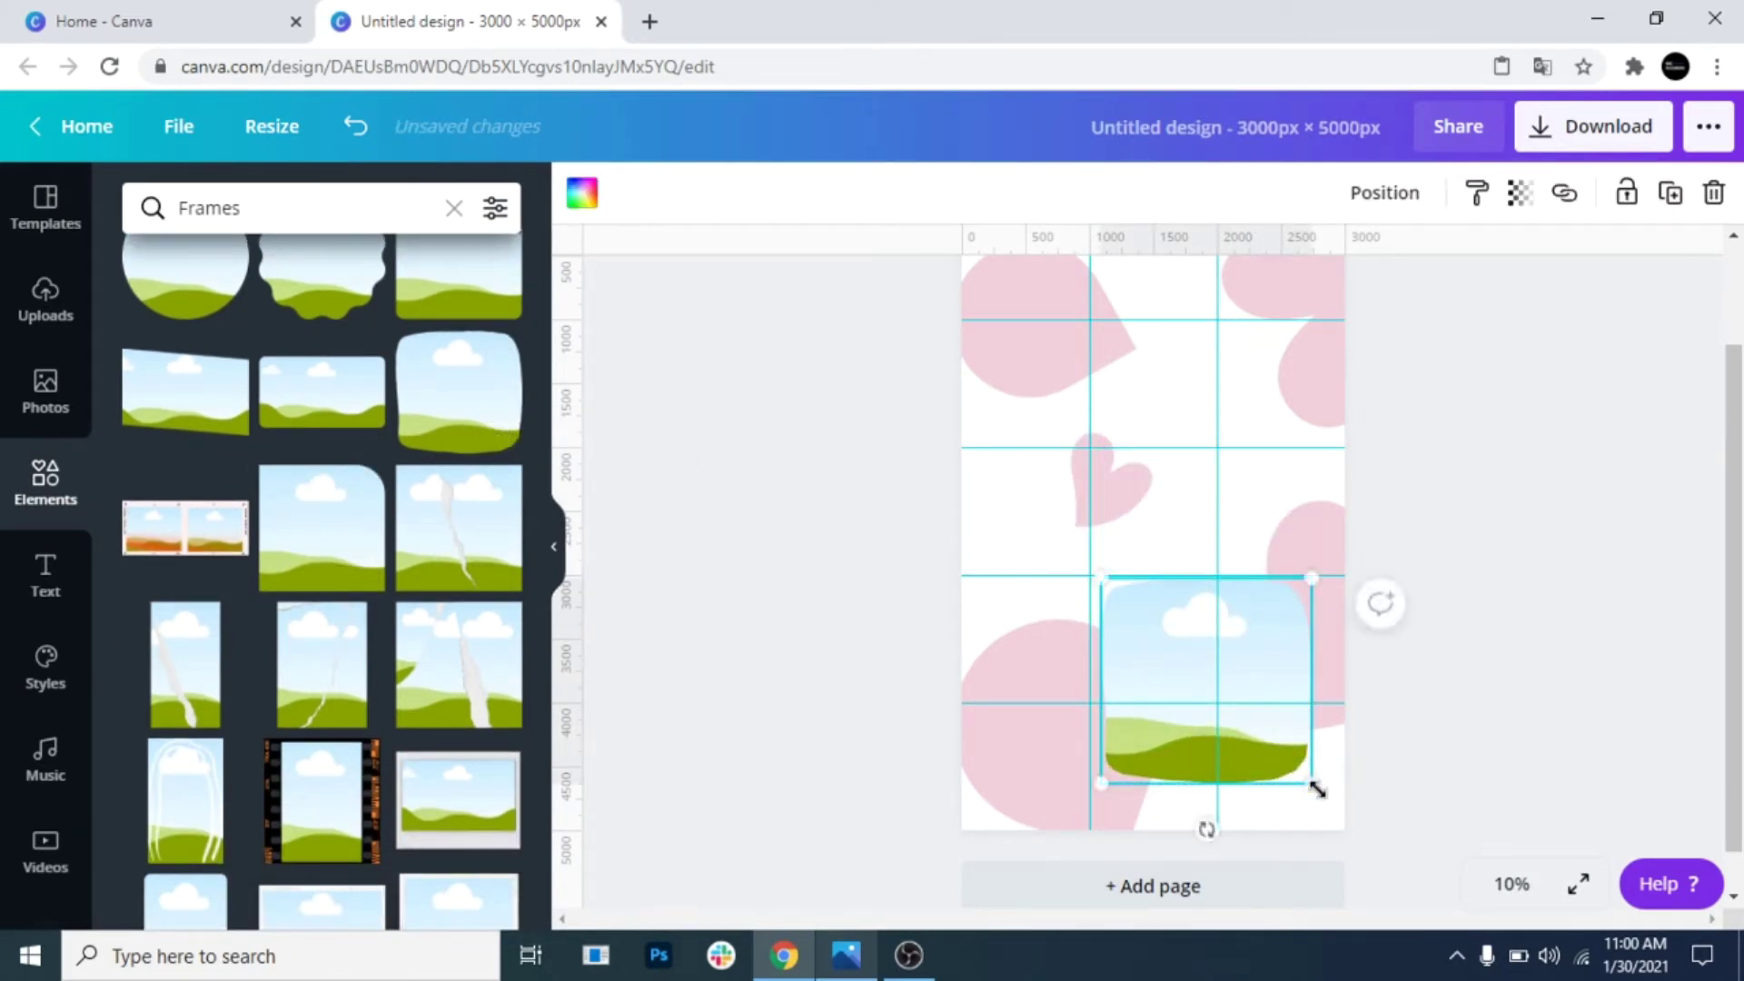
pyautogui.moveTo(1316, 790); pyautogui.dragTo(1154, 750)
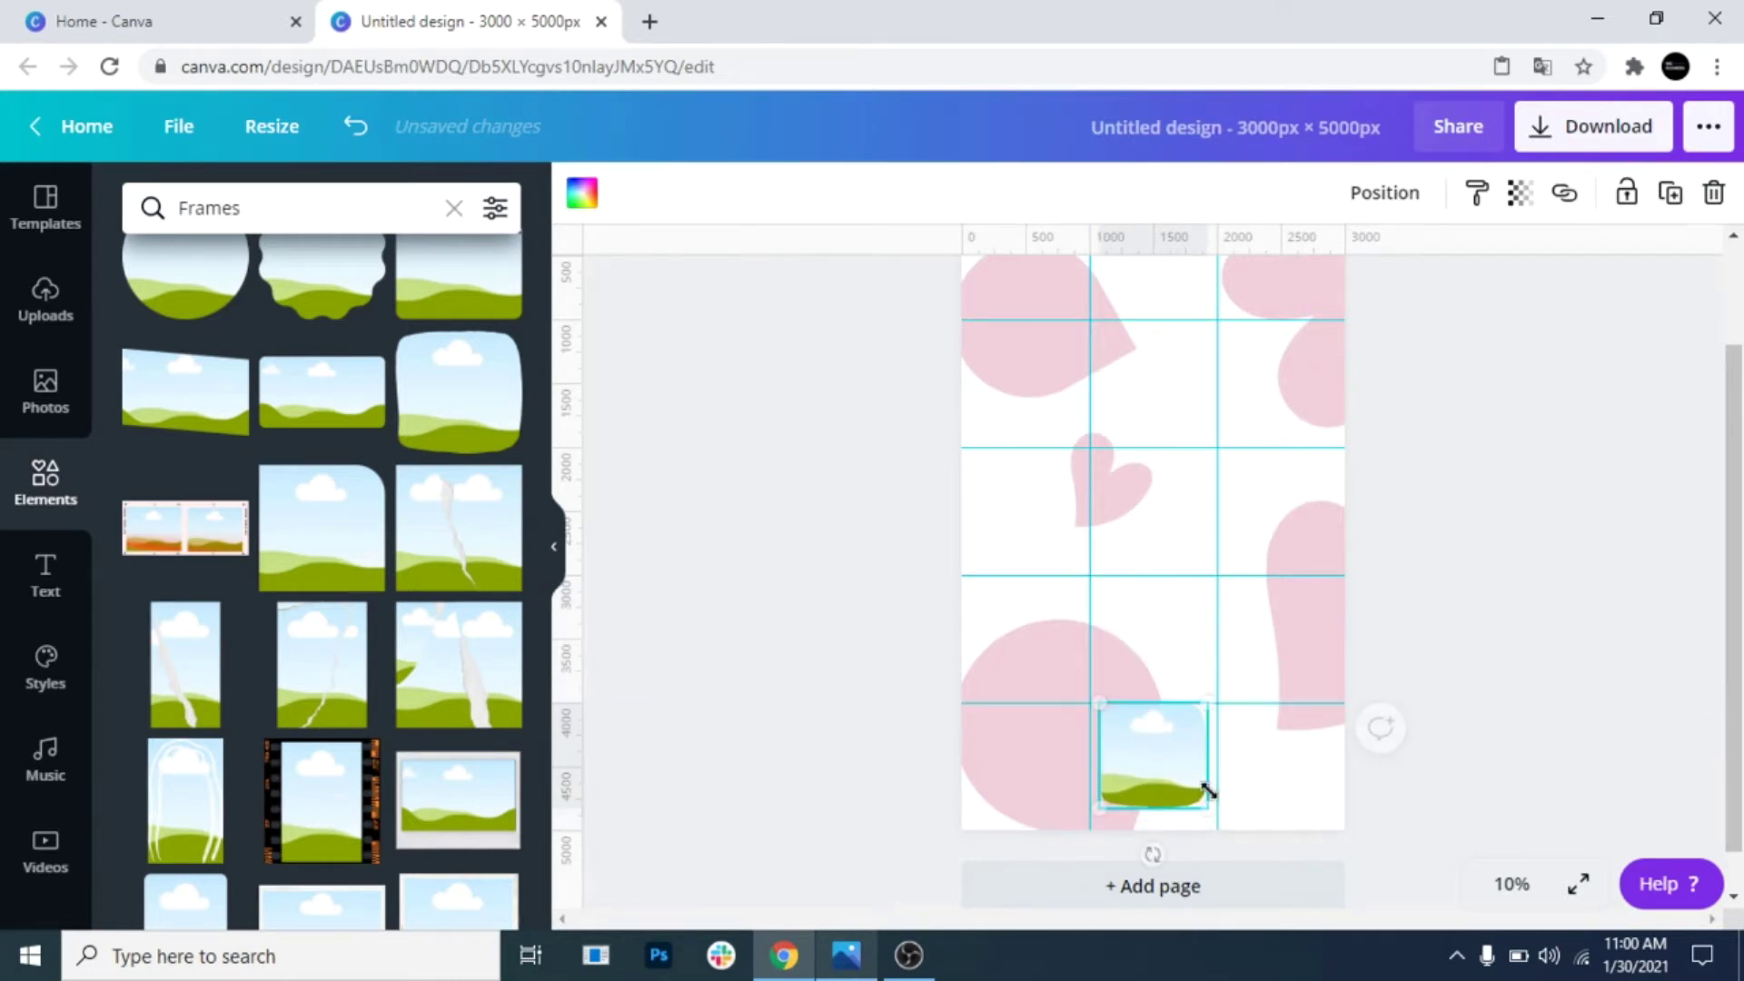
pyautogui.moveTo(1211, 806); pyautogui.dragTo(1152, 752)
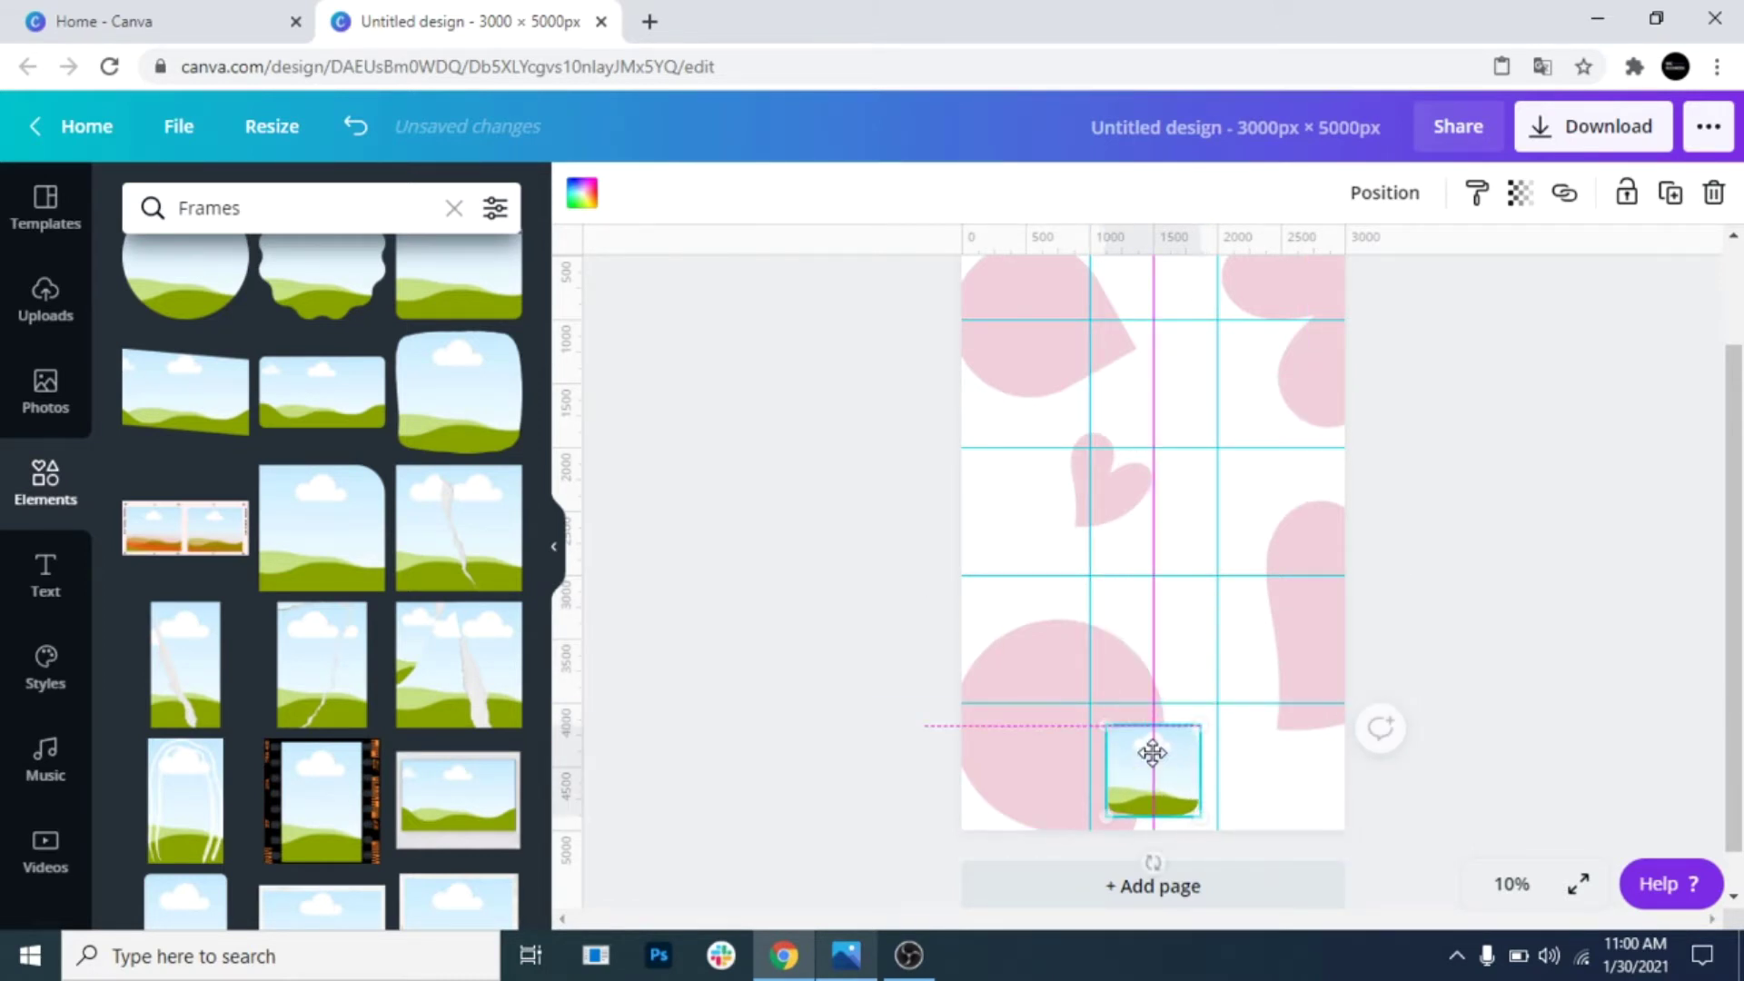
# Add a square picture frame about 800 px wide to the last column's cell in the fourth grid row
pyautogui.scroll(-15, 363, 591)
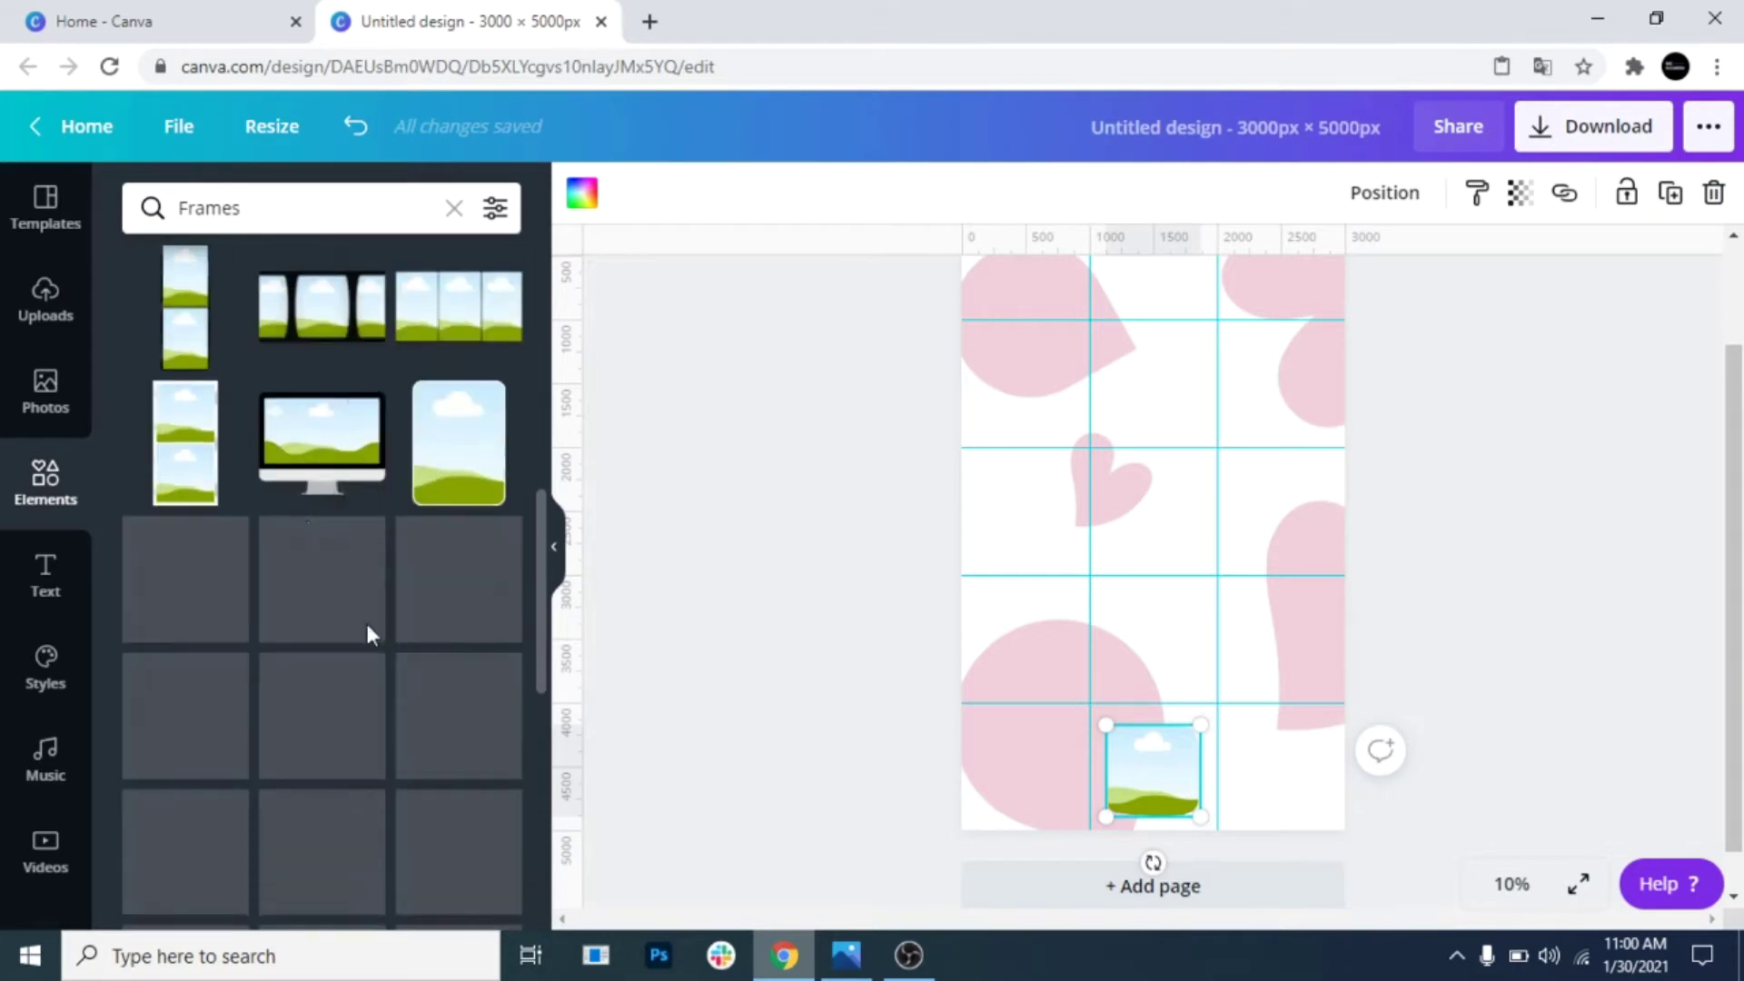
pyautogui.click(321, 467)
pyautogui.moveTo(1195, 567); pyautogui.dragTo(1323, 689)
# Duplicate the square frame and place the copy in the first column's cell of the same row
pyautogui.rightClick(1295, 649)
pyautogui.click(1340, 482)
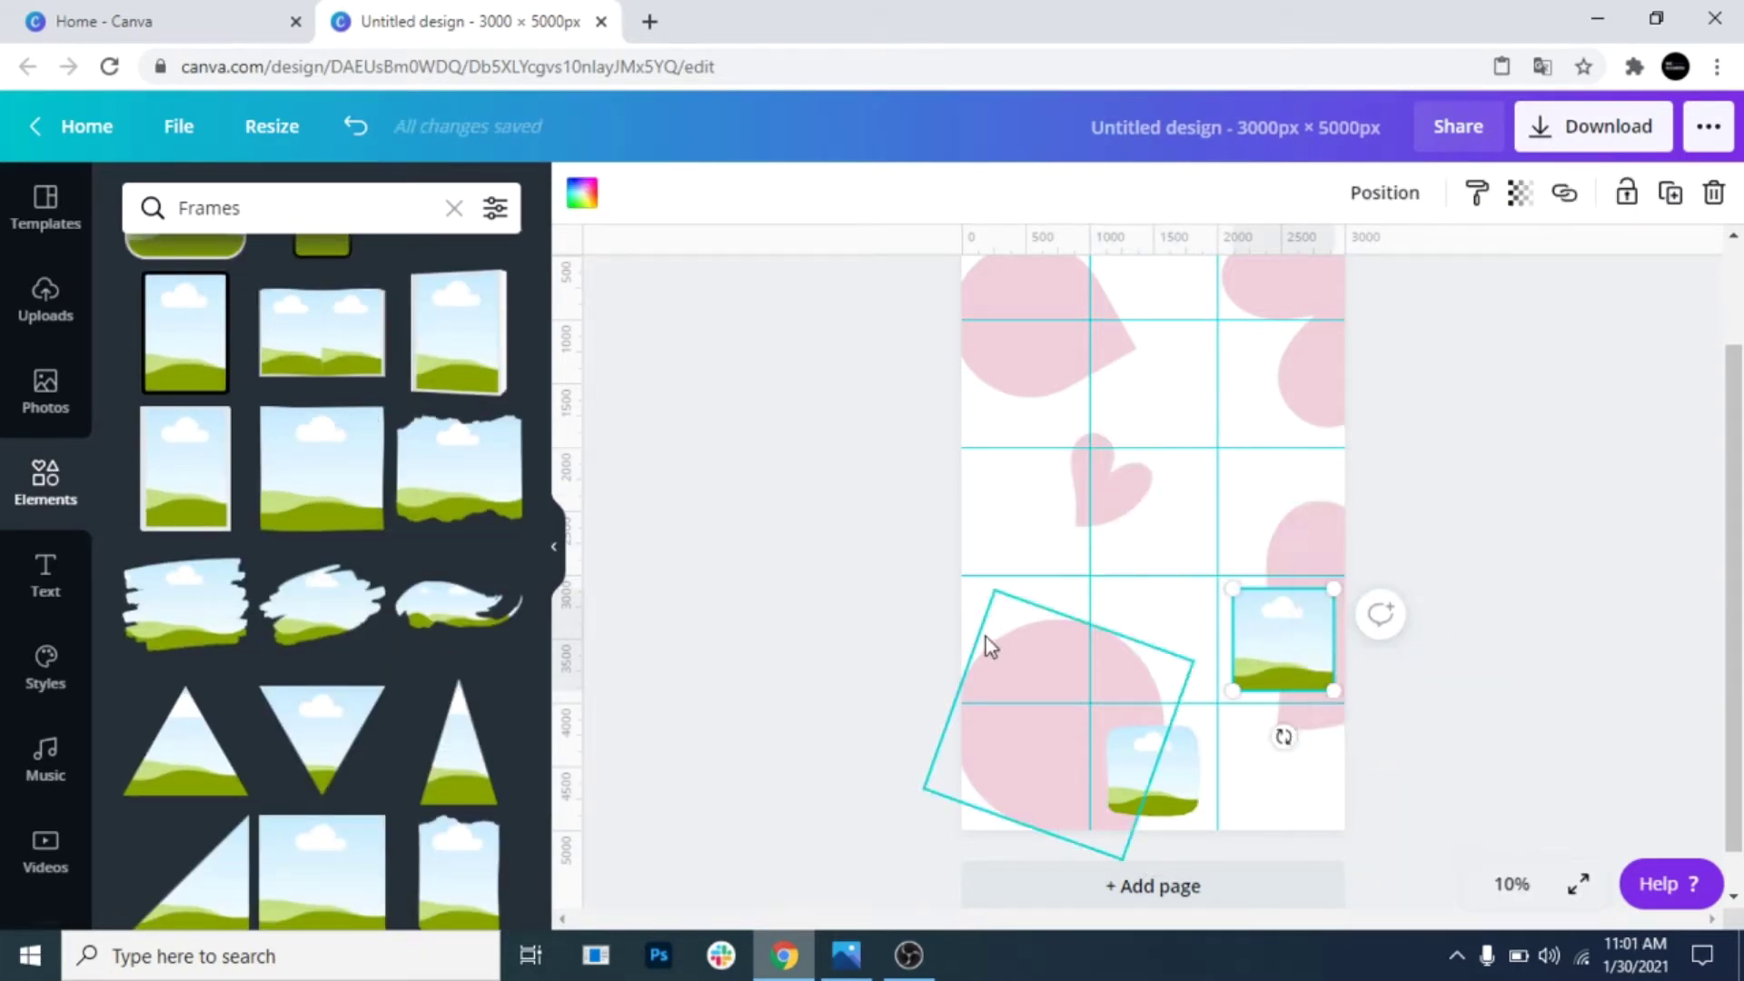
pyautogui.rightClick(996, 642)
pyautogui.click(1095, 560)
pyautogui.moveTo(1288, 645); pyautogui.dragTo(1044, 638)
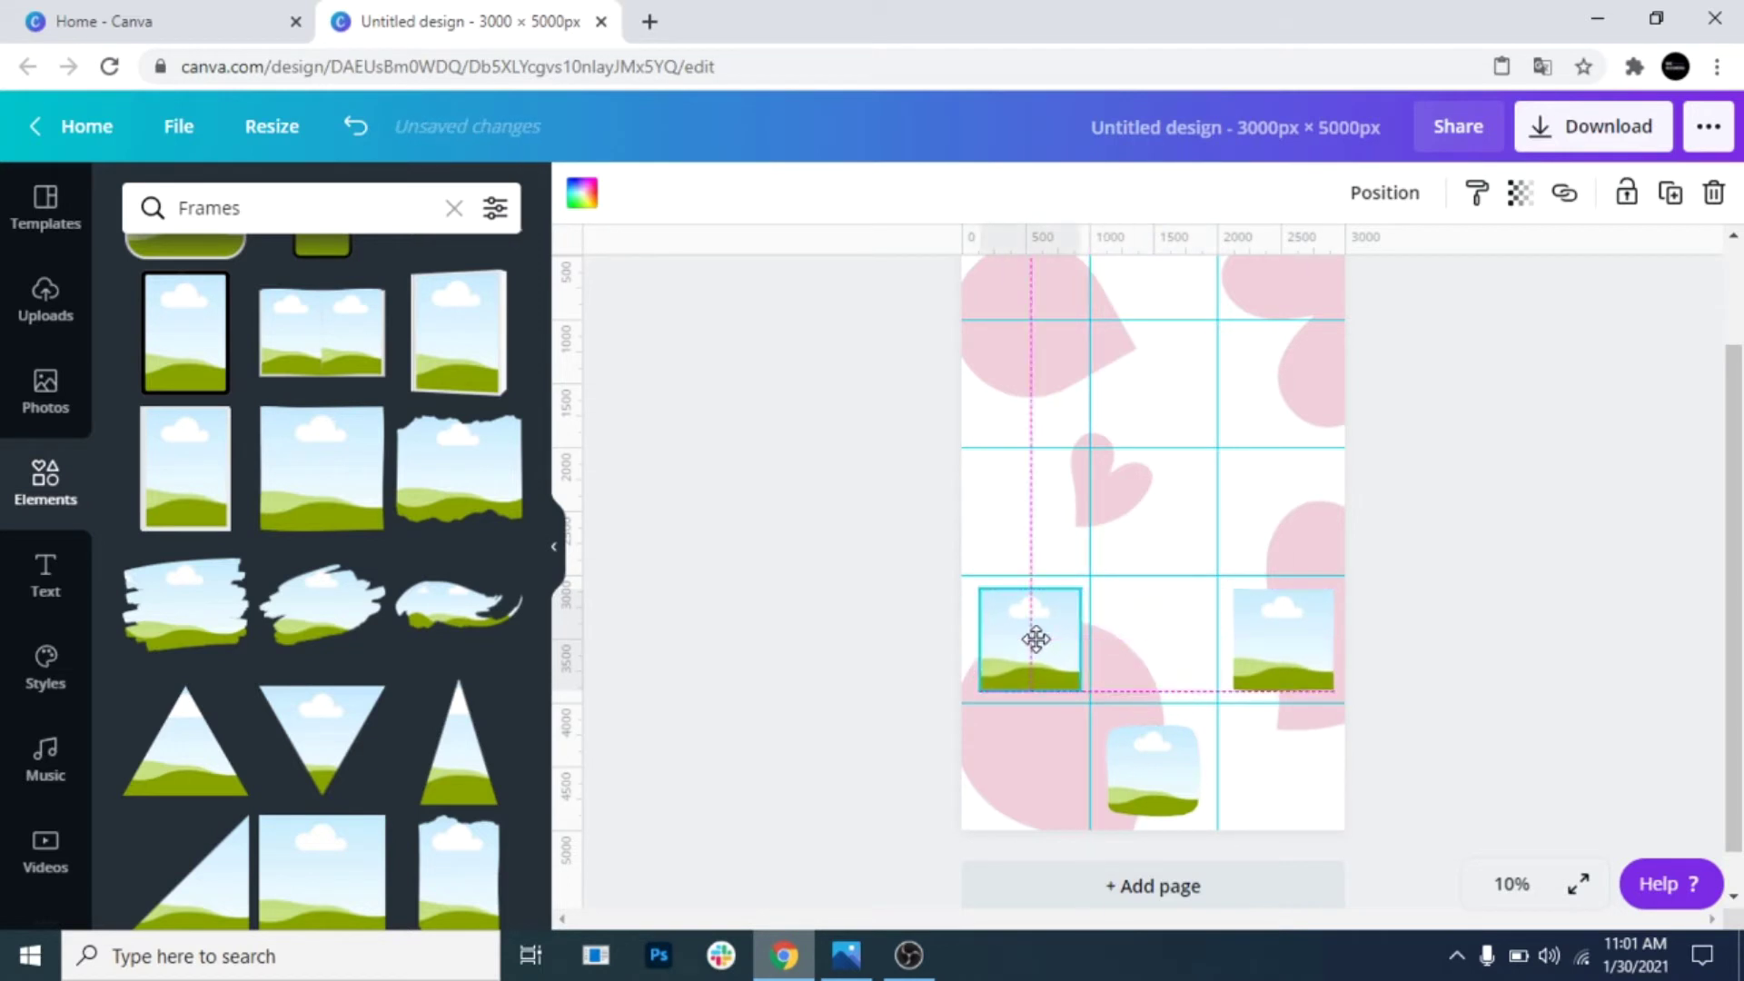
# Nudge the copied square frame slightly up and to the left within its first-column cell
pyautogui.click(1512, 883)
pyautogui.click(1490, 533)
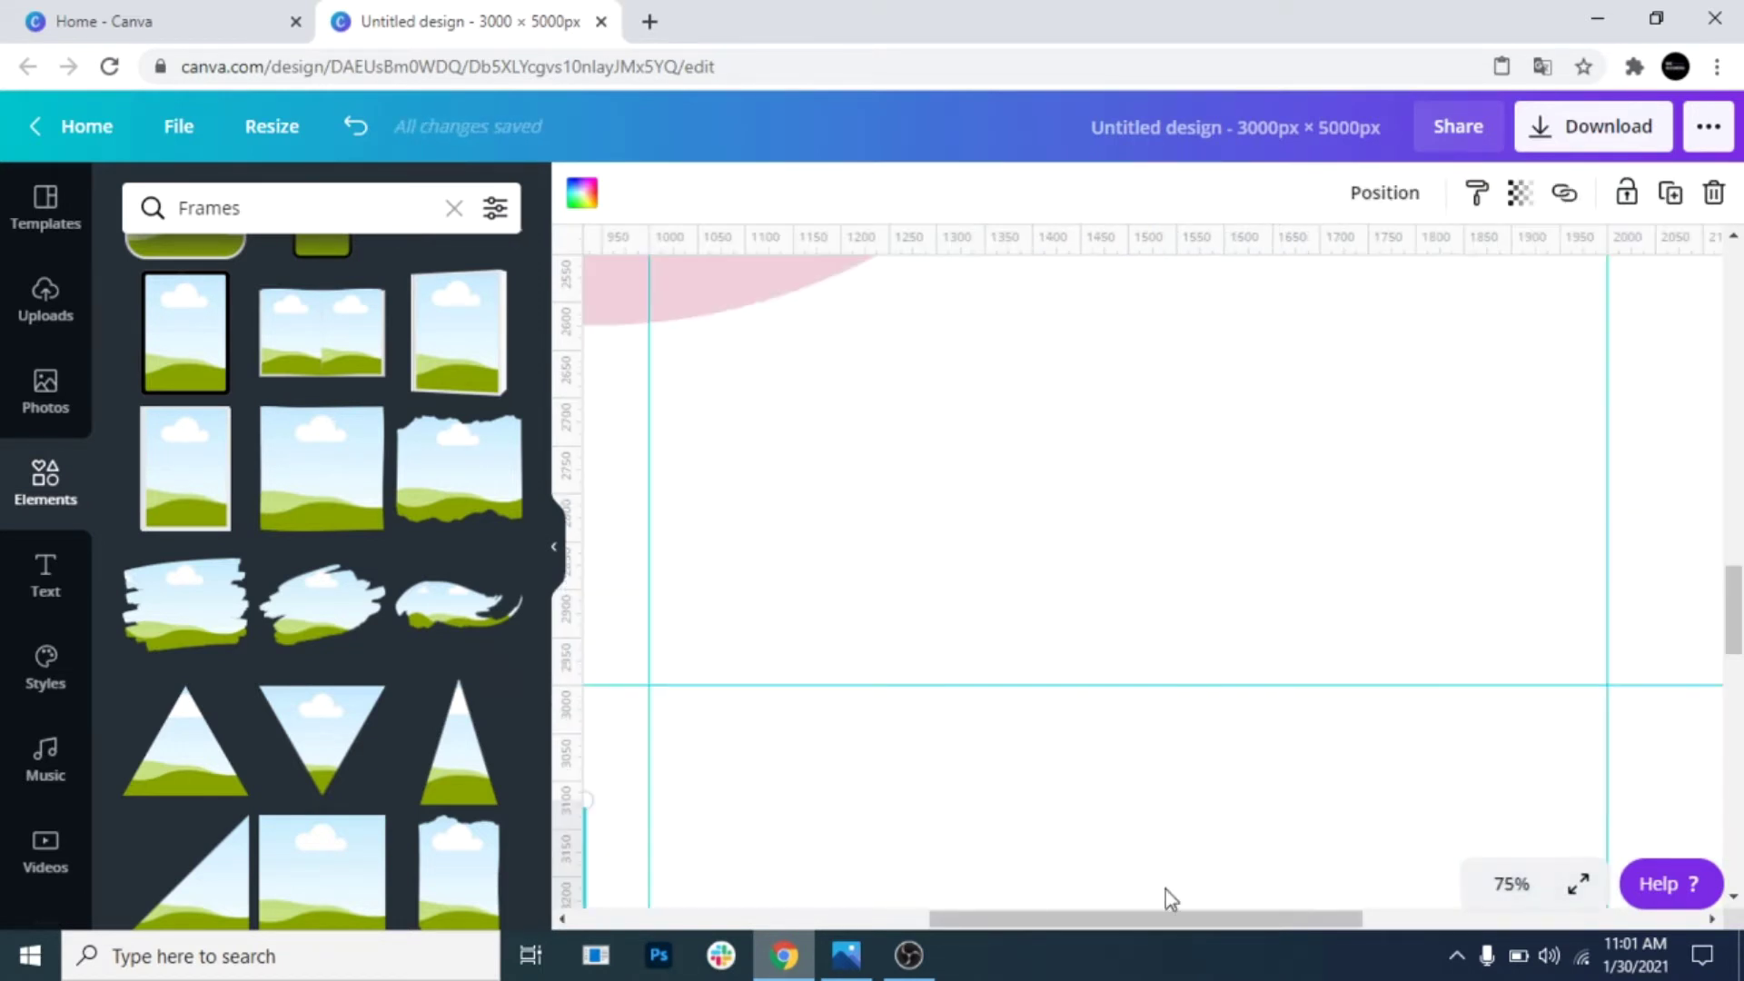
pyautogui.click(1512, 884)
pyautogui.click(1490, 588)
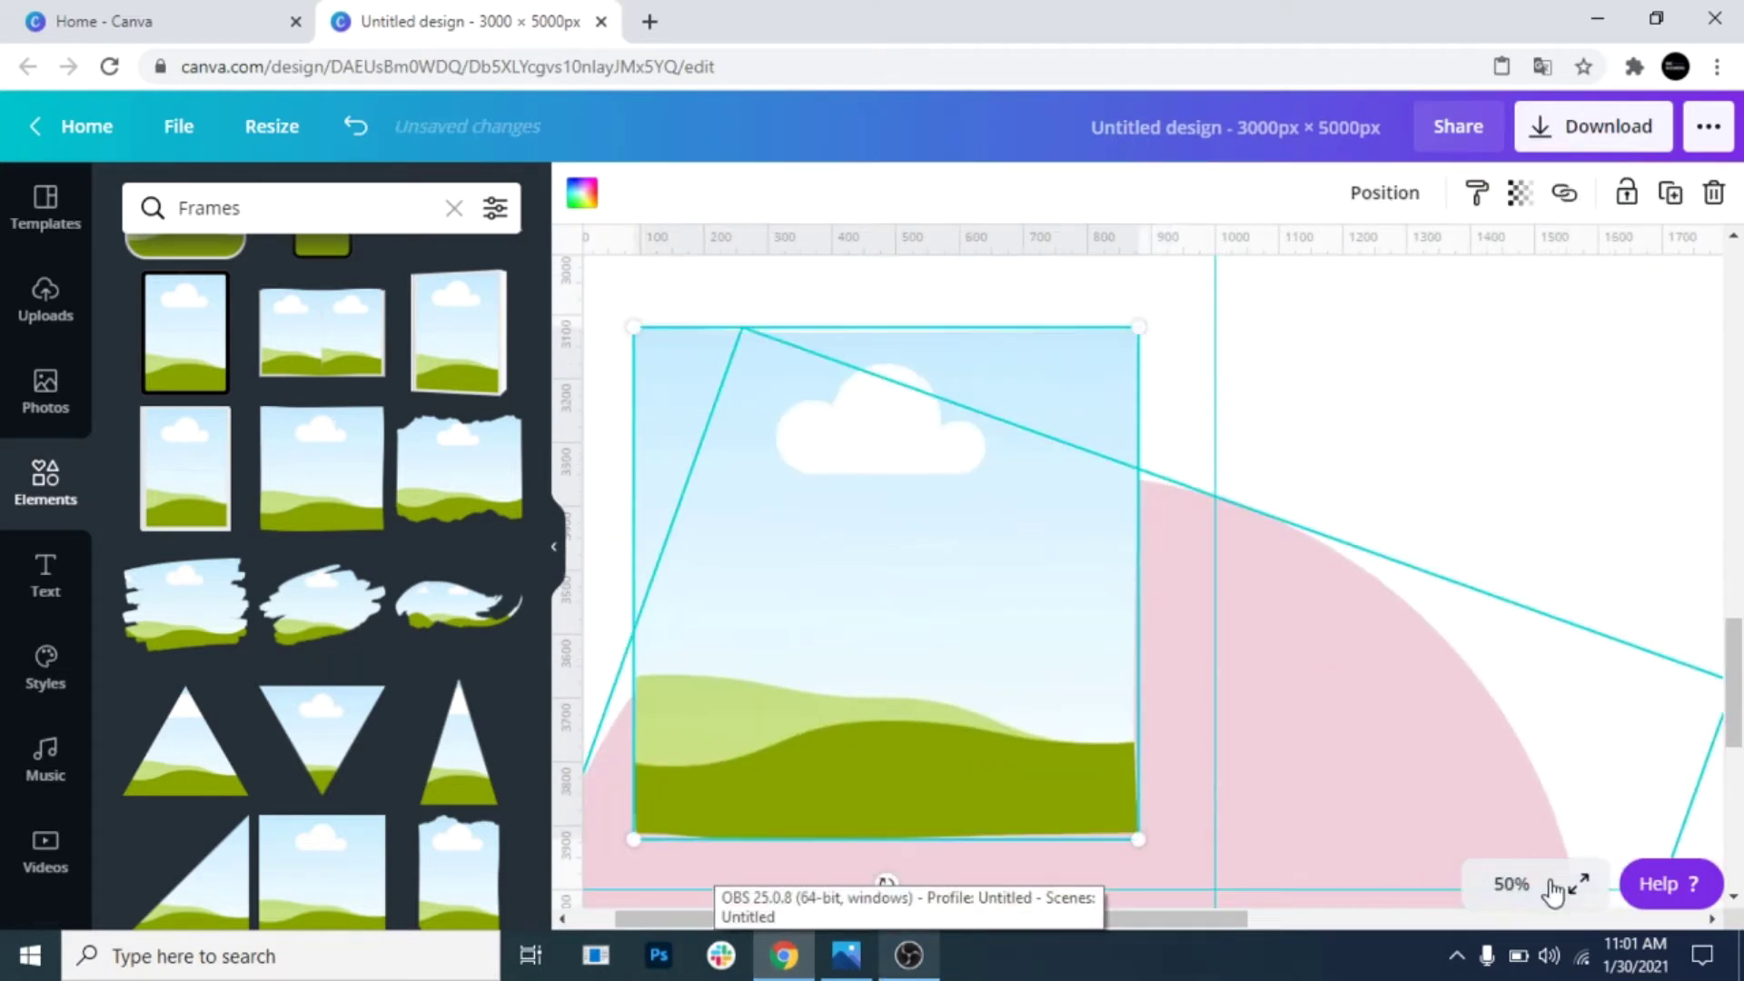
pyautogui.click(1511, 884)
pyautogui.click(1490, 639)
pyautogui.click(1503, 582)
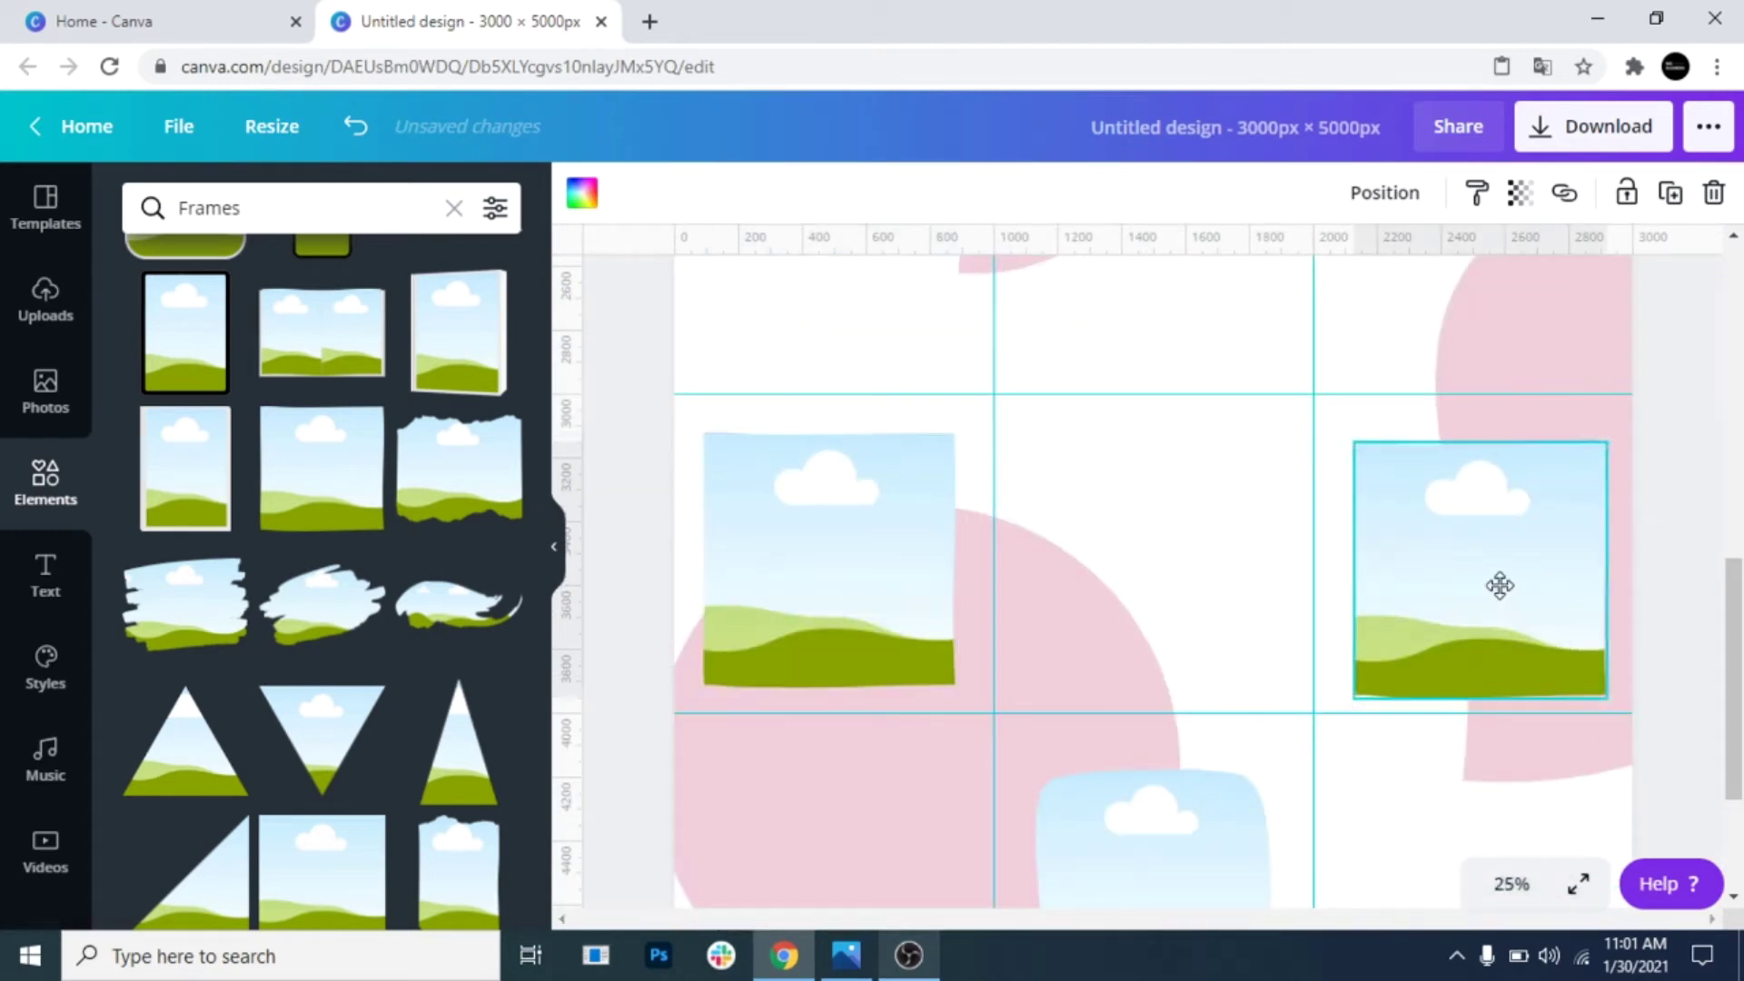
pyautogui.moveTo(887, 568); pyautogui.dragTo(872, 513)
# Add a frame with one rounded corner, scale it to about 800 px, and centre it in the third row's middle cell
pyautogui.scroll(3, 1439, 614)
pyautogui.scroll(-5, 387, 639)
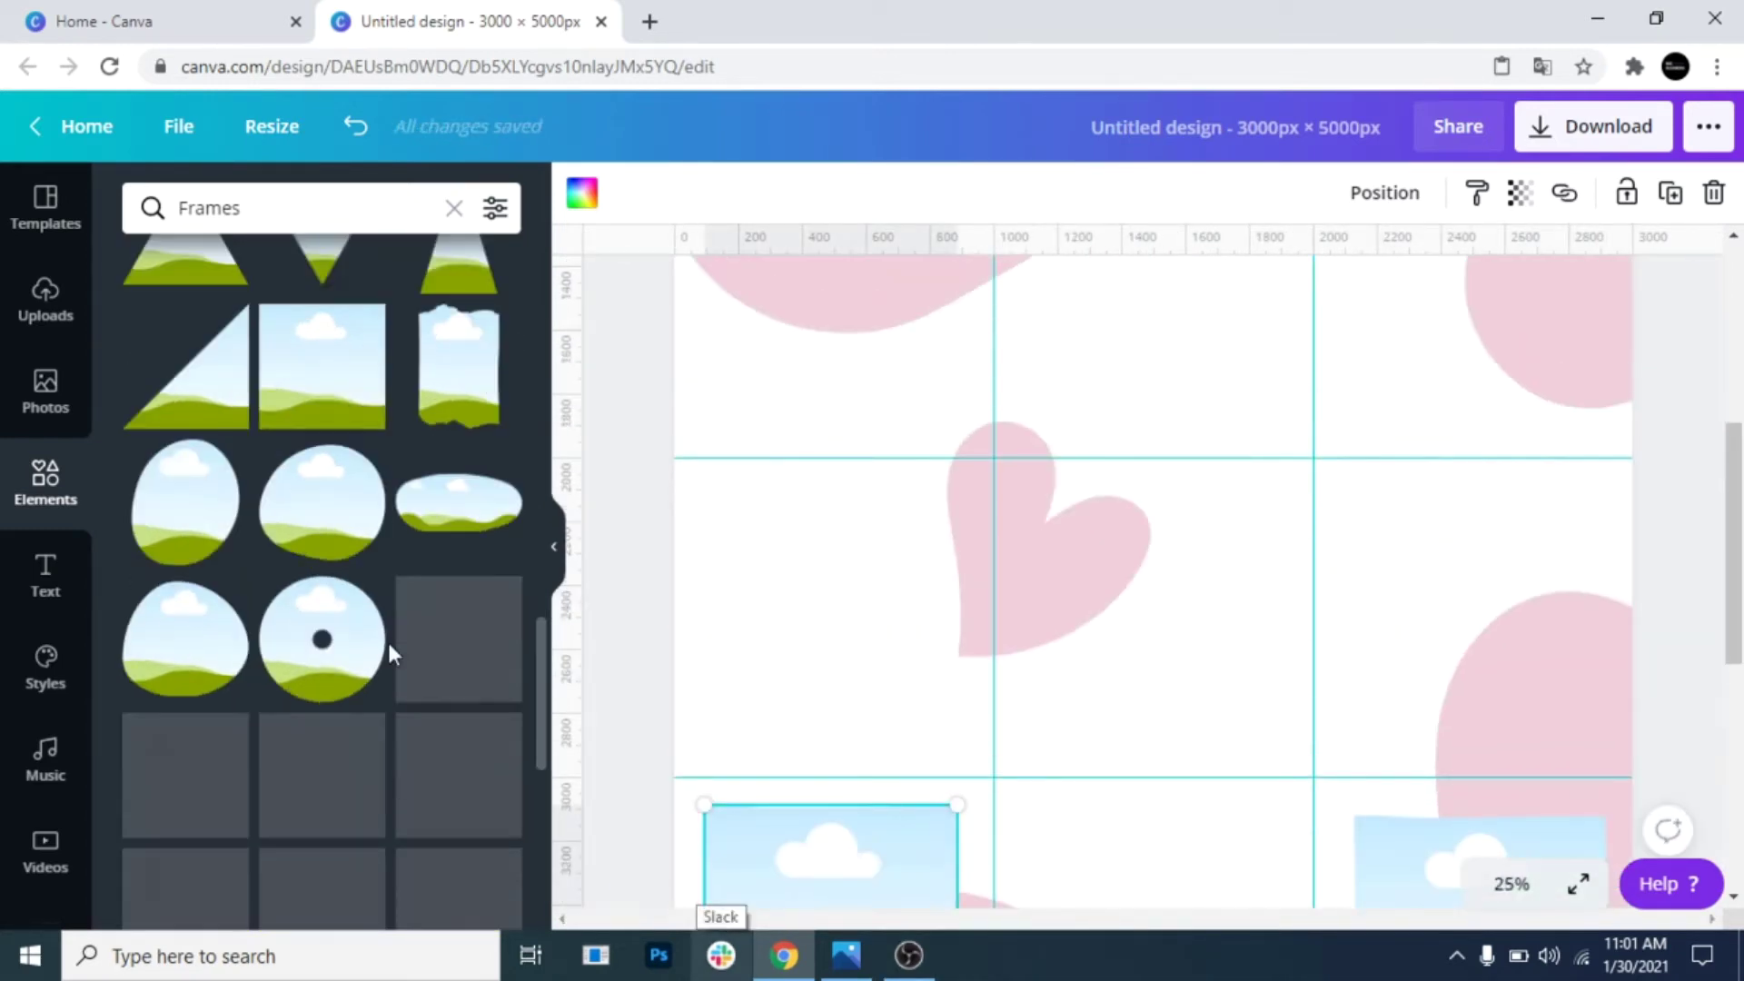
pyautogui.scroll(6, 385, 554)
pyautogui.scroll(-1, 383, 531)
pyautogui.scroll(10, 385, 542)
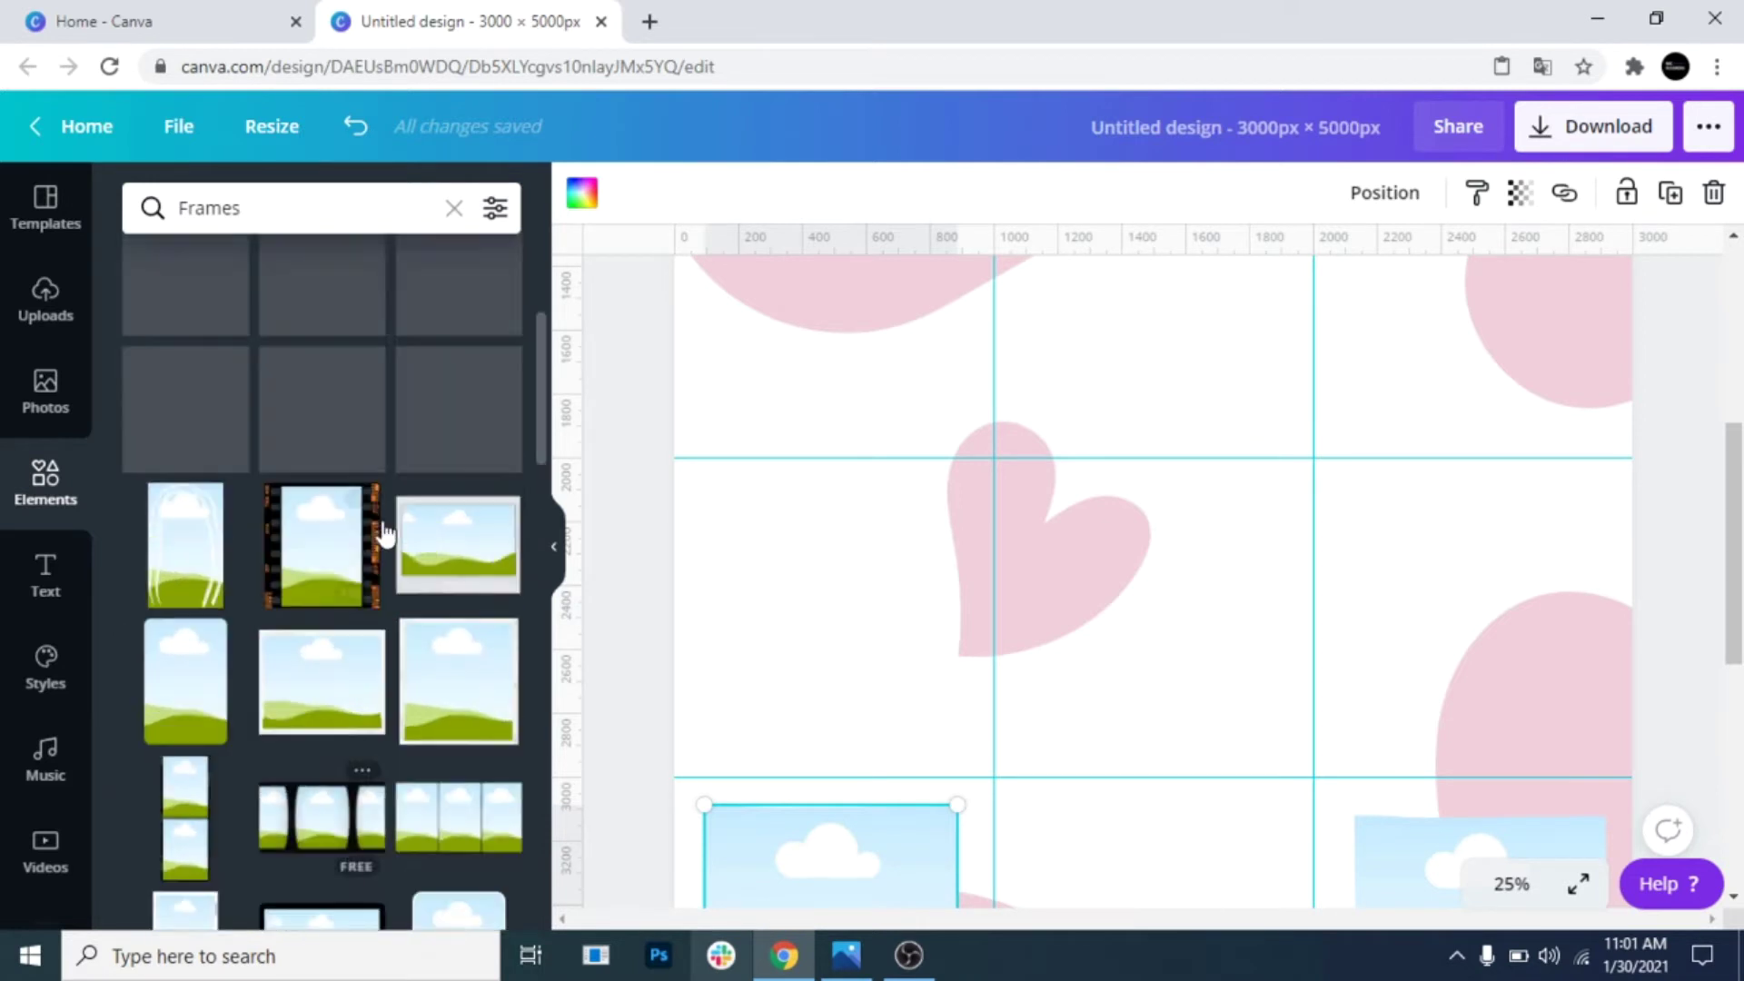
pyautogui.click(347, 654)
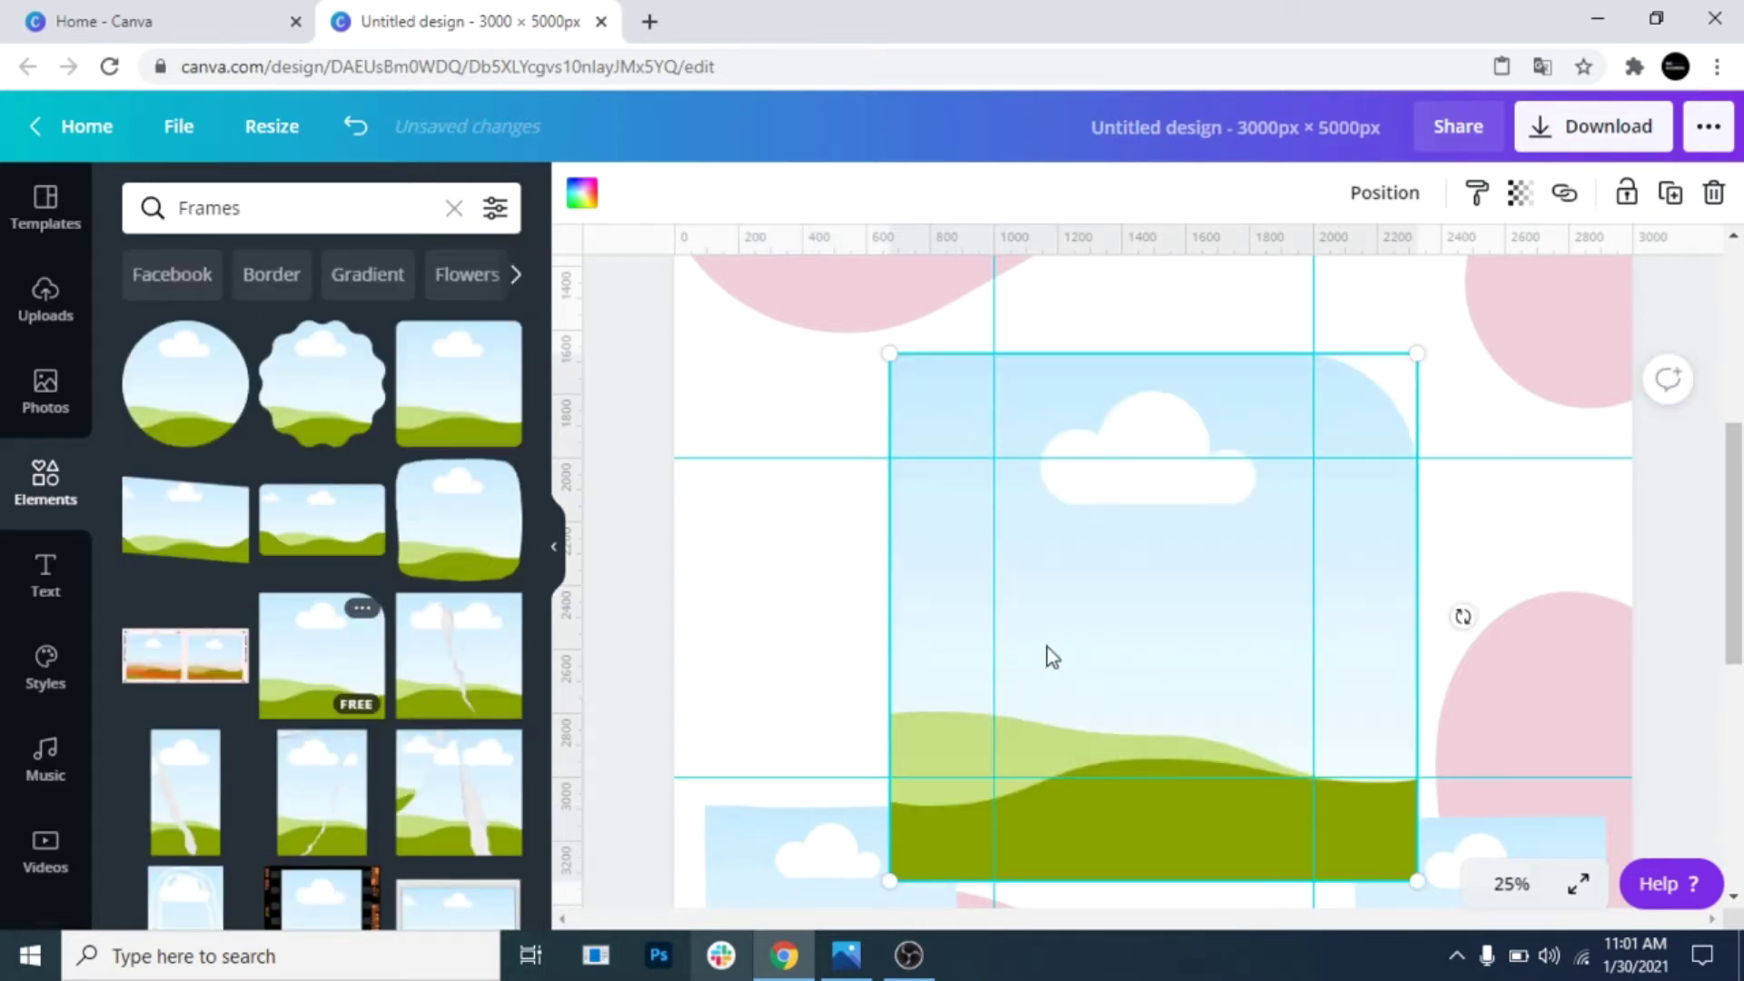
pyautogui.moveTo(1258, 546); pyautogui.dragTo(1214, 565)
pyautogui.moveTo(1270, 724)
pyautogui.mouseDown()
pyautogui.moveTo(1242, 701)
pyautogui.moveTo(1263, 717)
pyautogui.mouseUp()
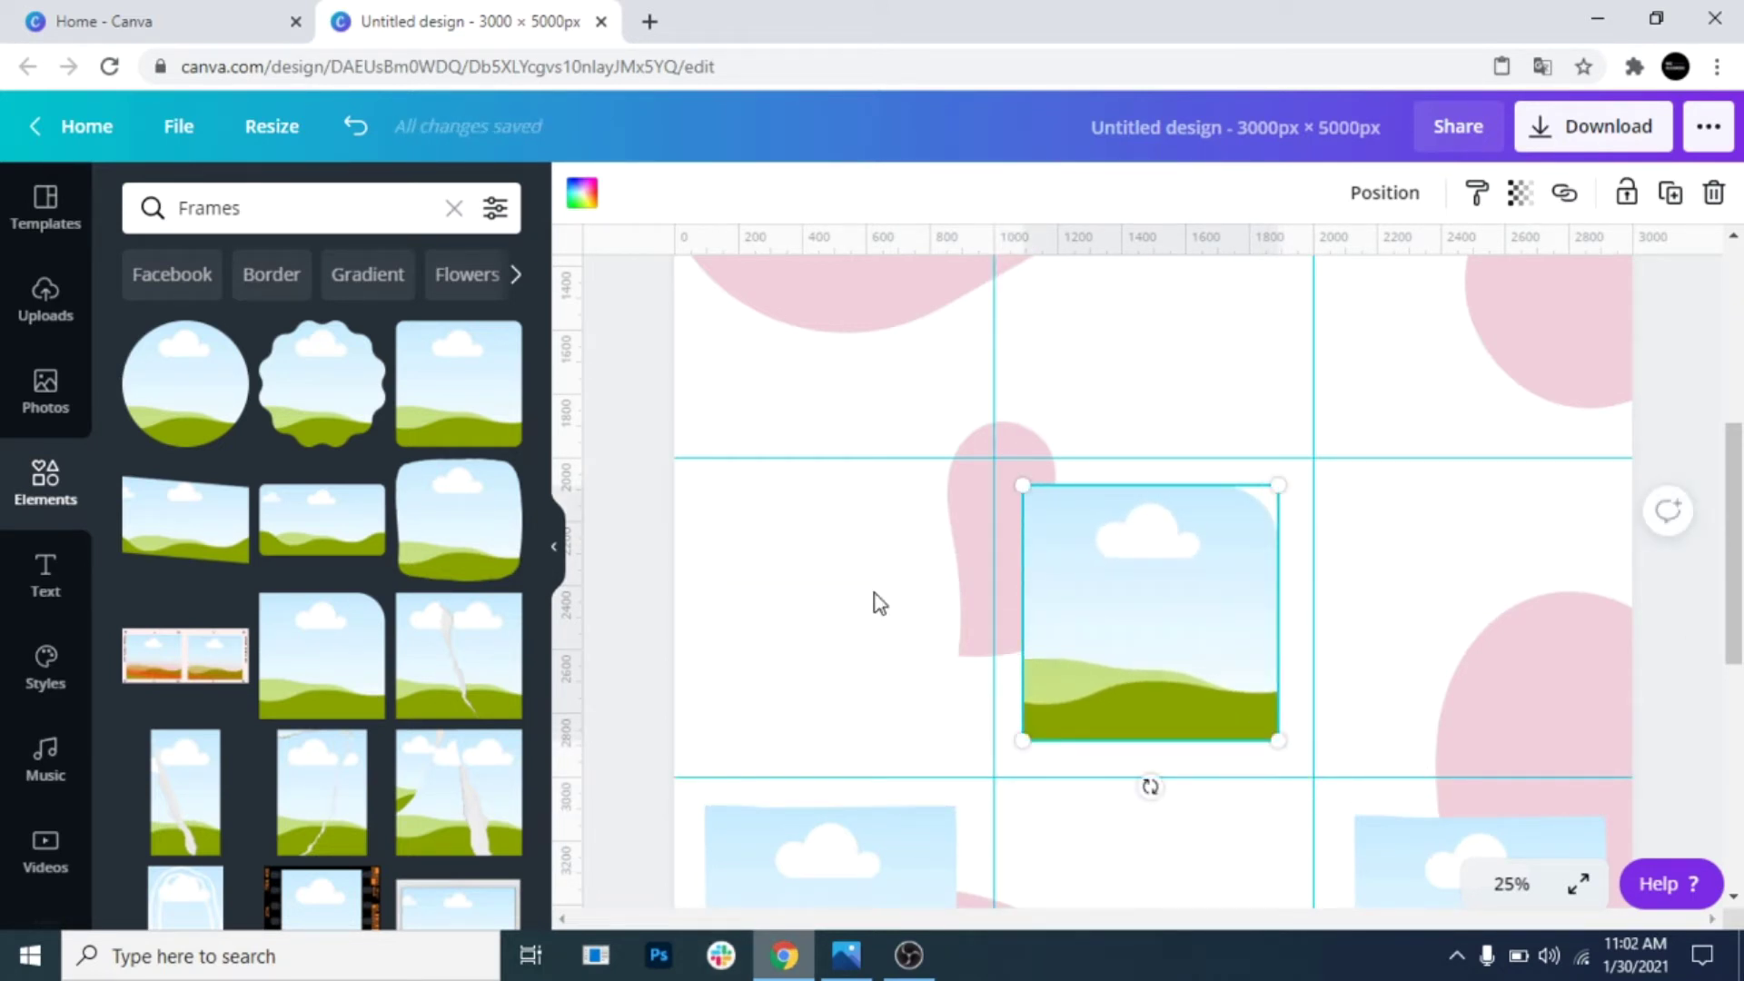
# Duplicate the bottom row's rounded frame and place the copy in the first cell of the second row
pyautogui.click(1513, 885)
pyautogui.click(1508, 700)
pyautogui.click(1406, 770)
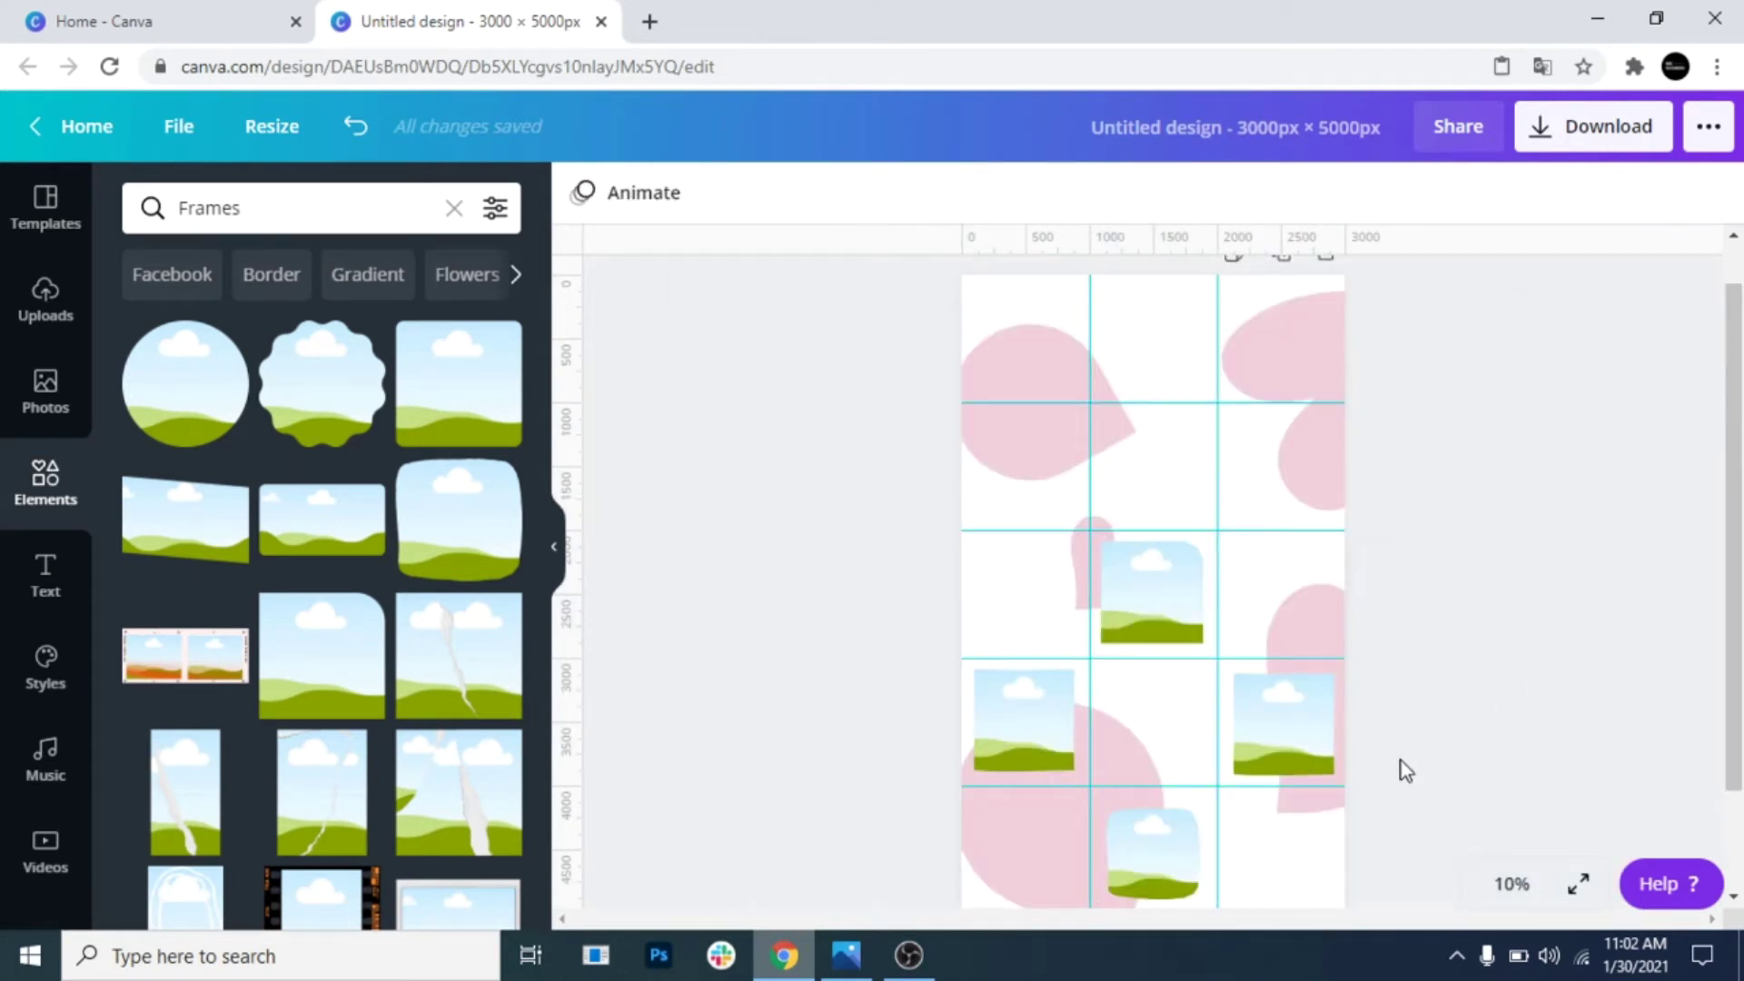
pyautogui.rightClick(1161, 860)
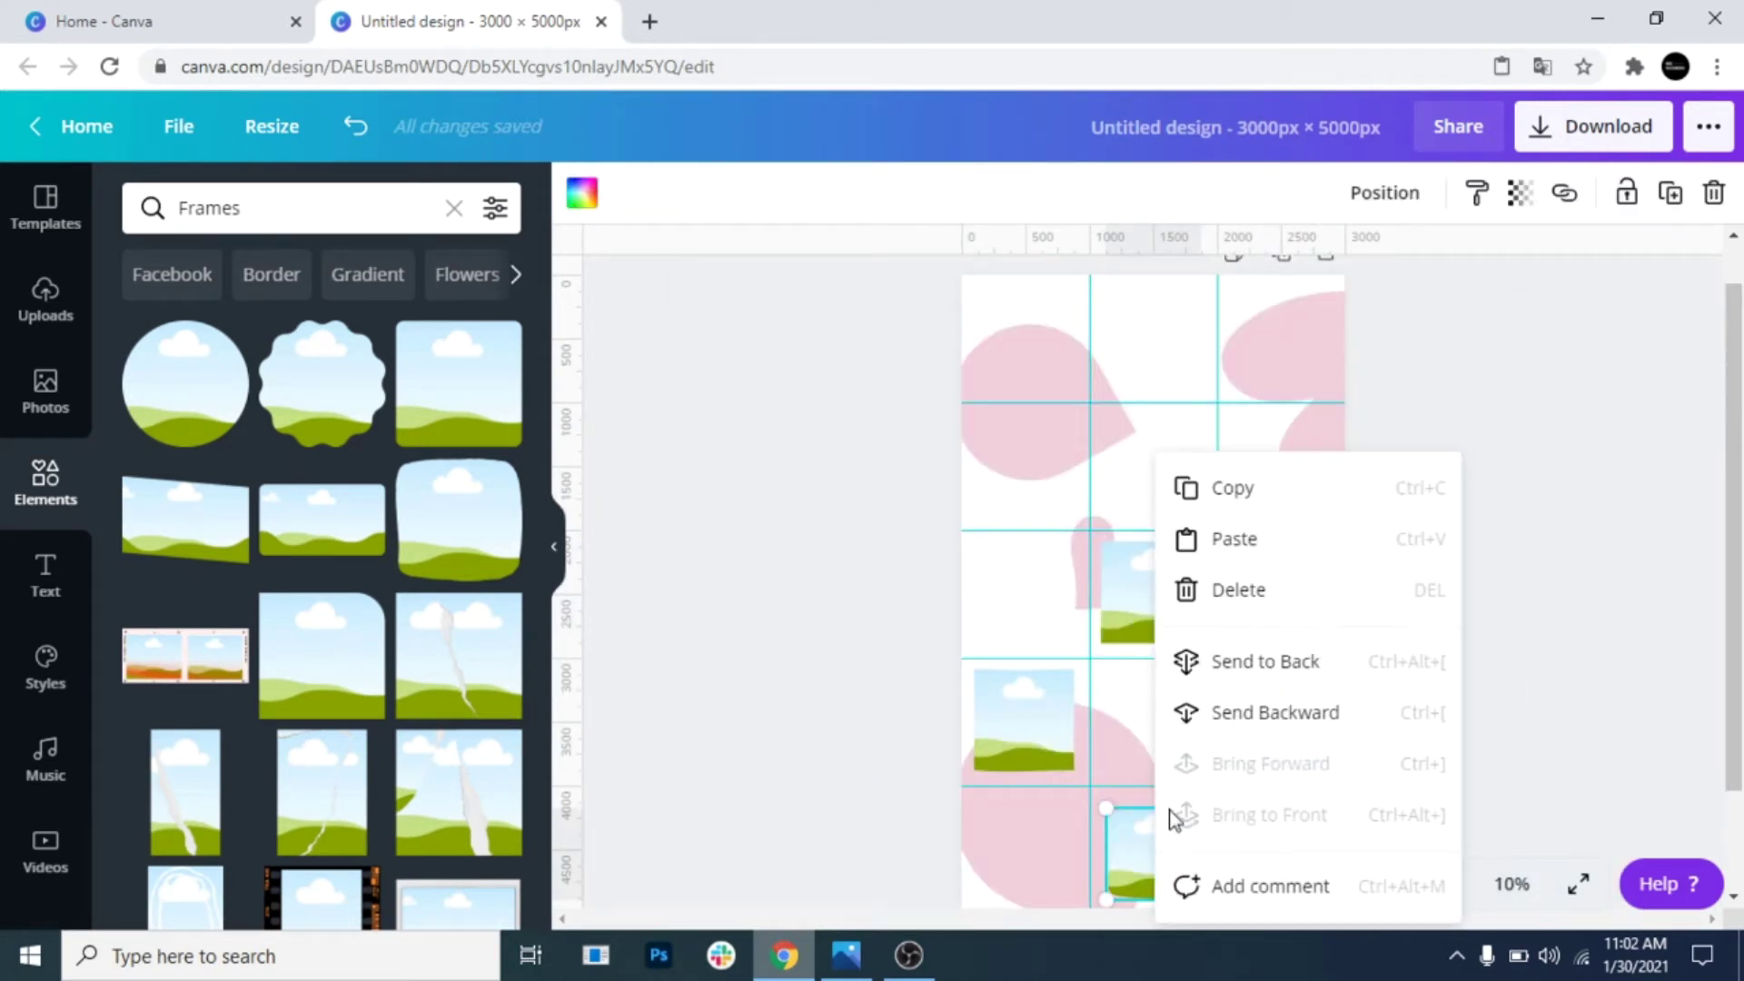
pyautogui.click(1257, 499)
pyautogui.rightClick(1016, 456)
pyautogui.click(1097, 556)
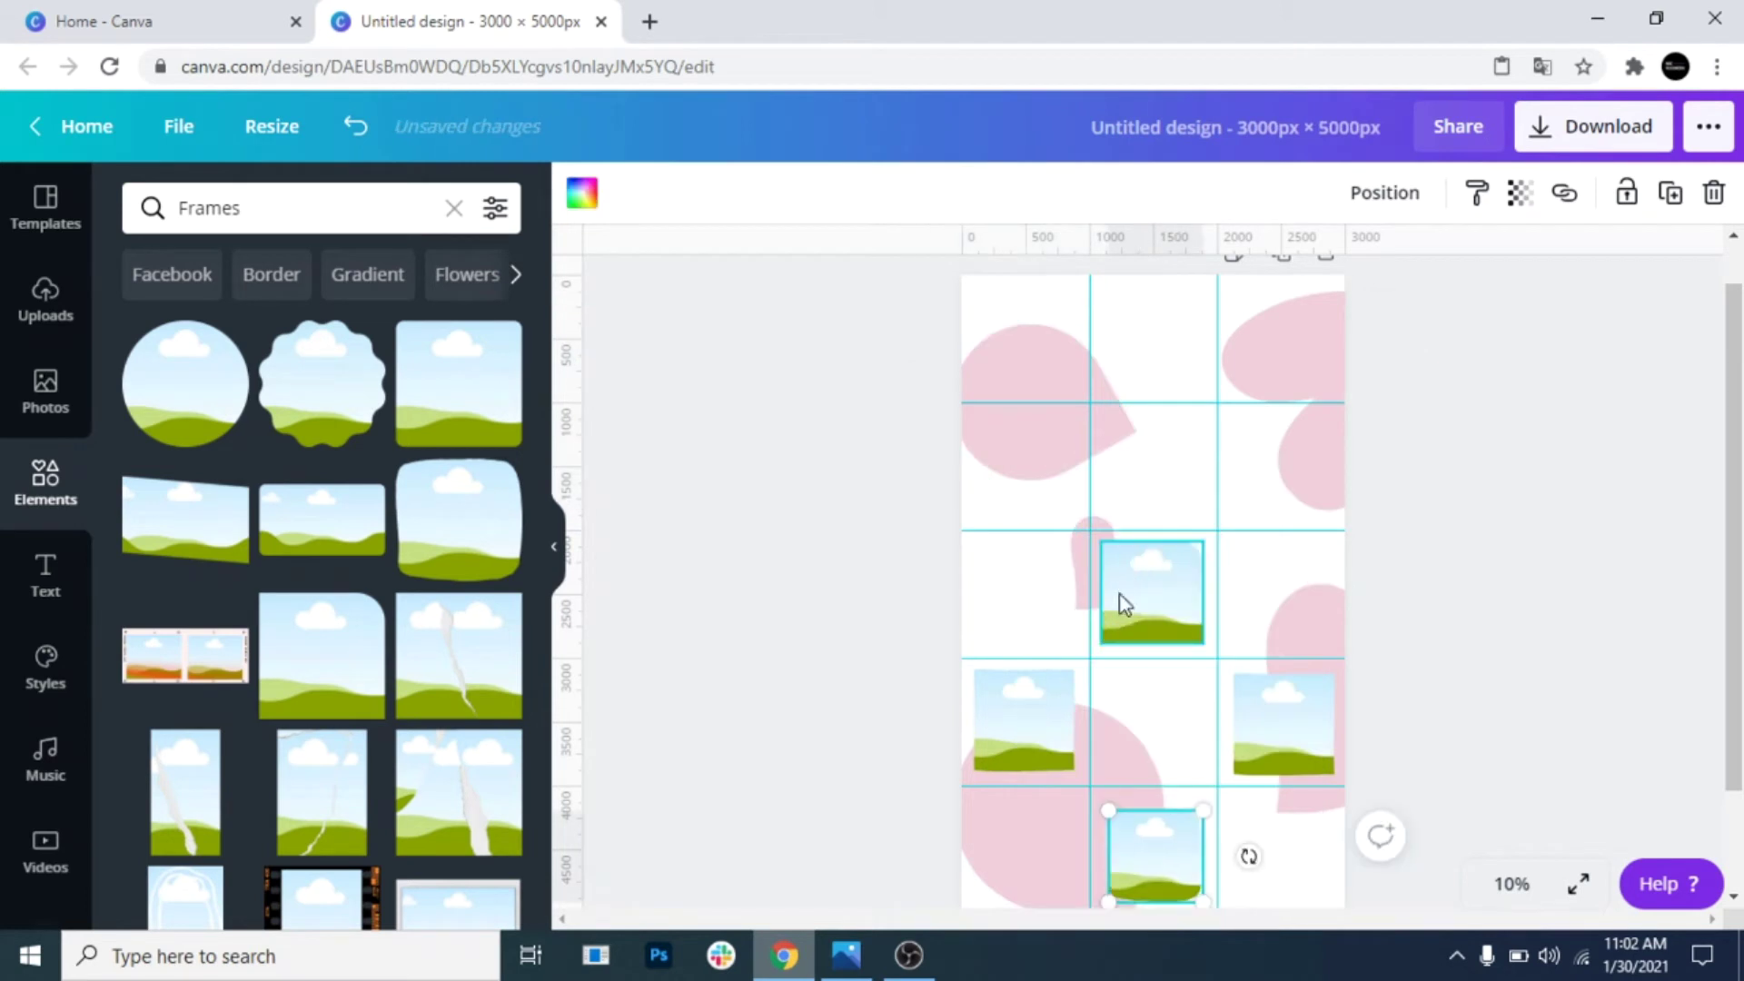
pyautogui.moveTo(1156, 854); pyautogui.dragTo(1035, 459)
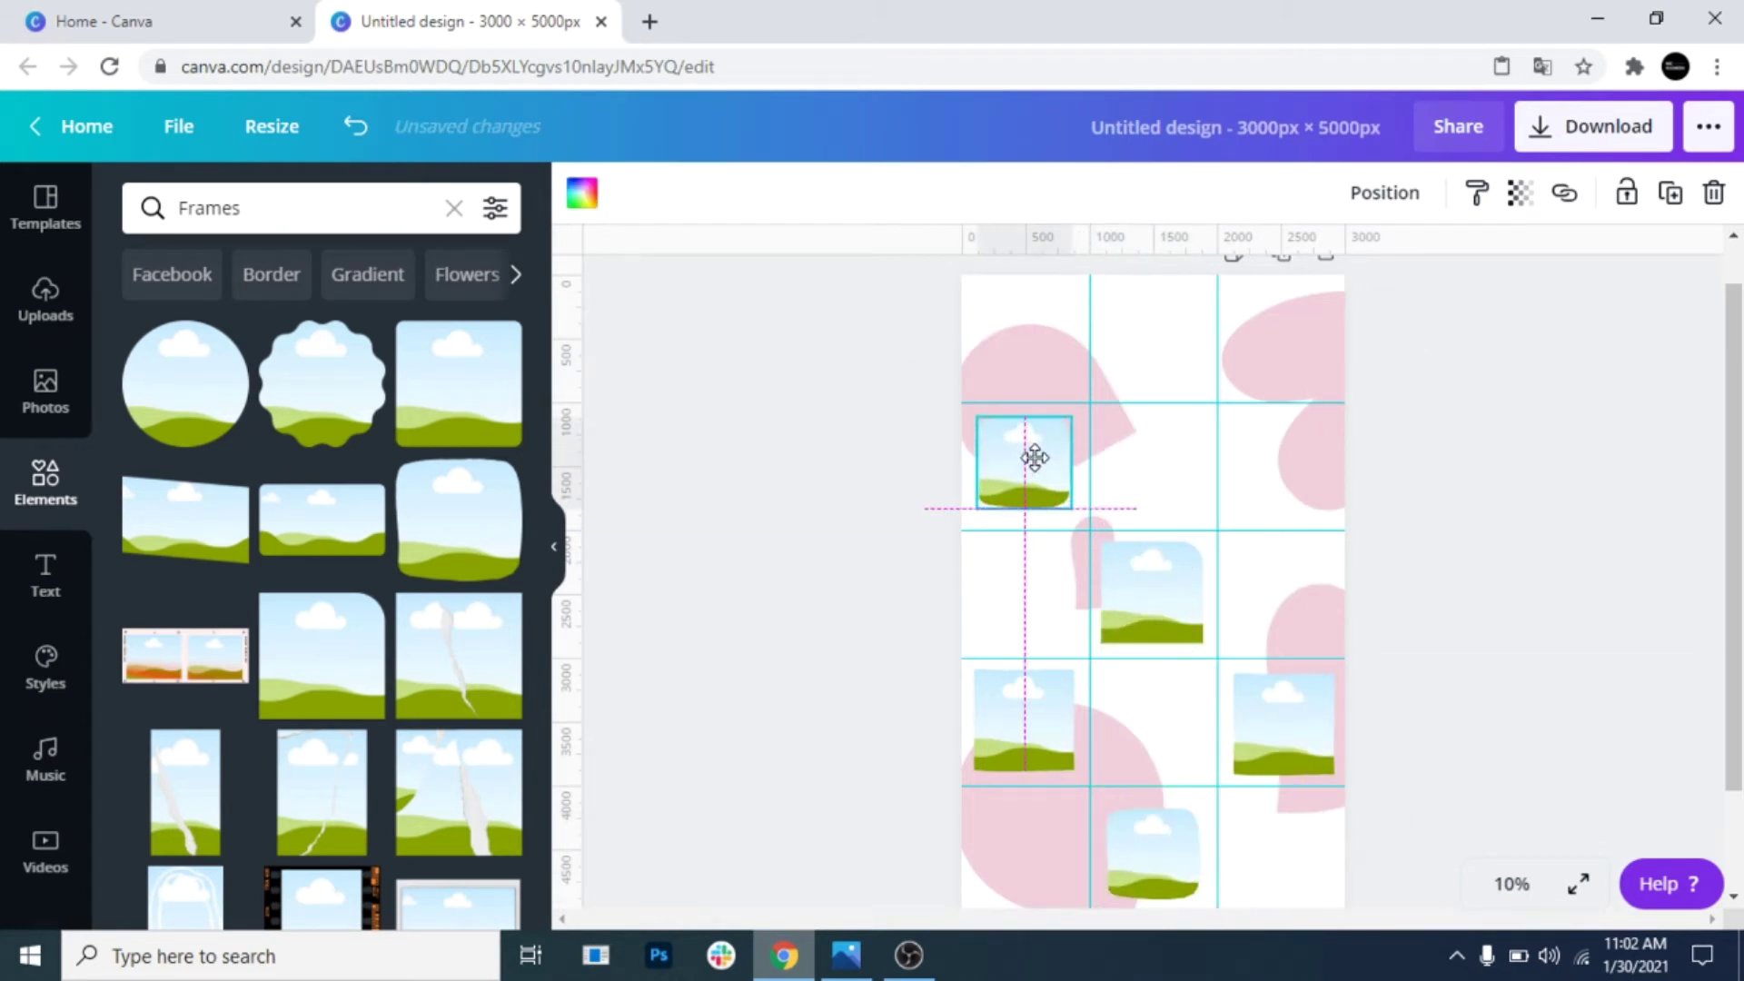
# Add a circular blob-shaped frame and fit it into the last cell of the second row
pyautogui.scroll(-10, 392, 747)
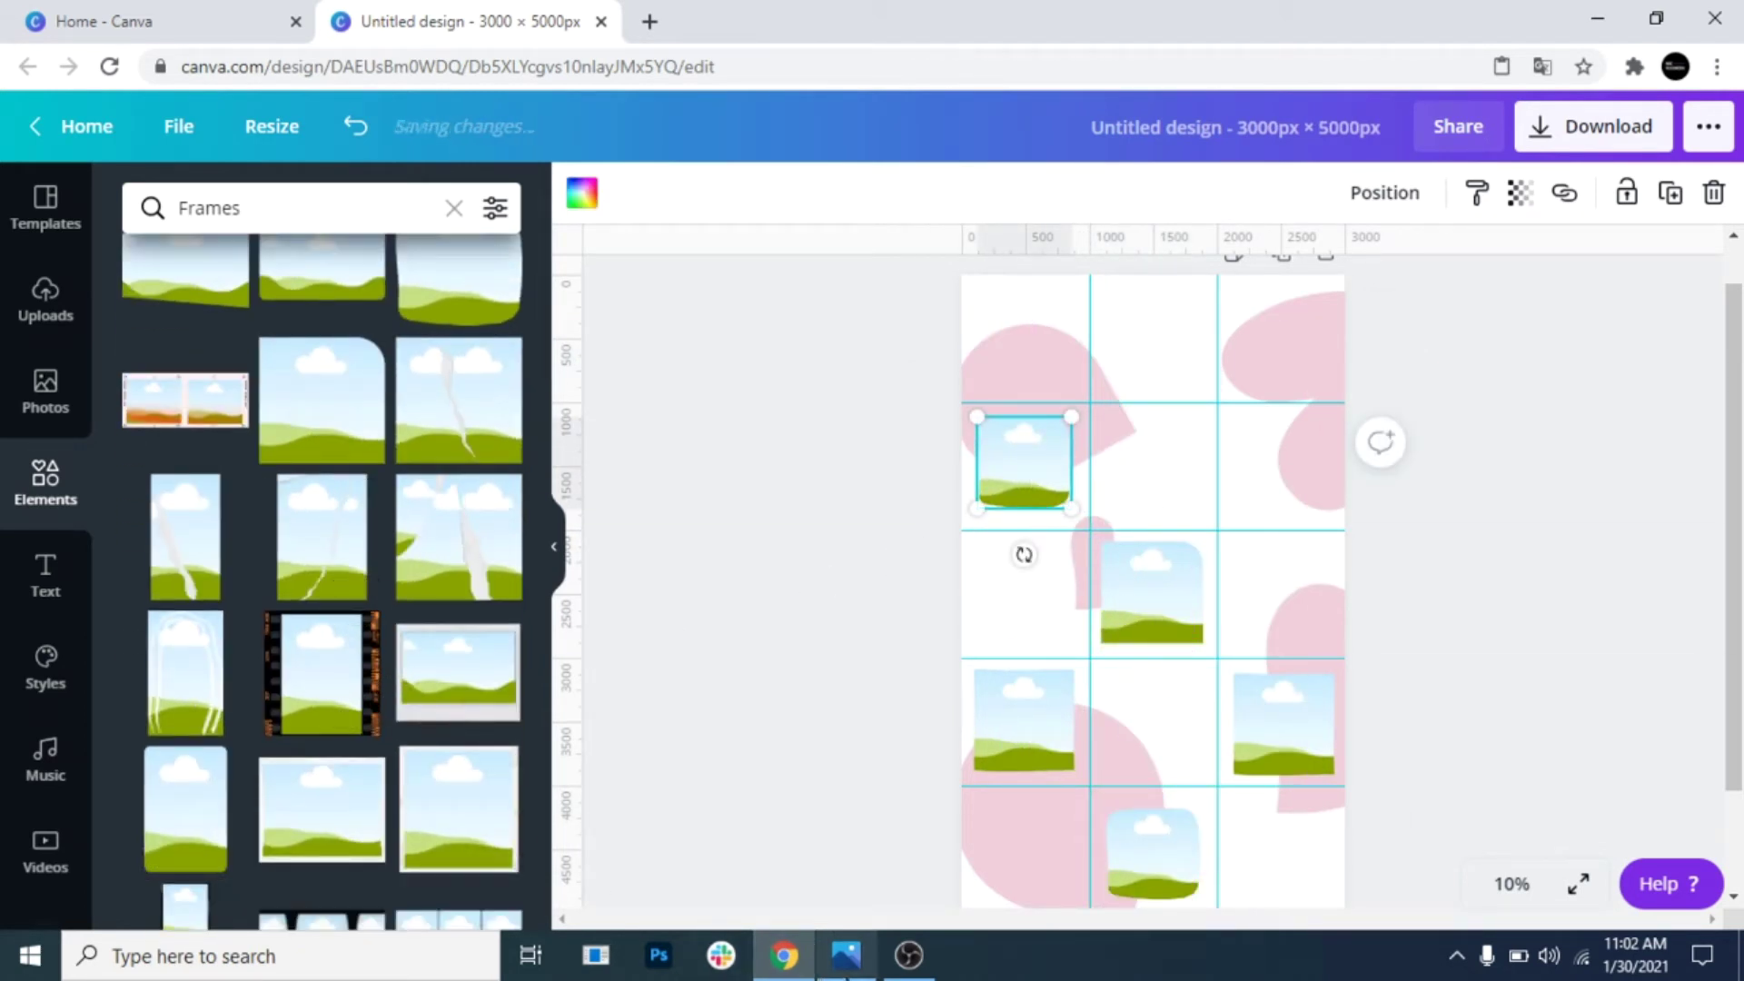
pyautogui.scroll(-3, 367, 670)
pyautogui.click(436, 563)
pyautogui.moveTo(1258, 700); pyautogui.dragTo(1307, 475)
# Add another square frame, scale it to fit a grid cell, and centre it in the top row's middle cell
pyautogui.scroll(8, 420, 821)
pyautogui.click(336, 390)
pyautogui.moveTo(1258, 700); pyautogui.dragTo(1150, 590)
pyautogui.moveTo(1117, 556); pyautogui.dragTo(1175, 367)
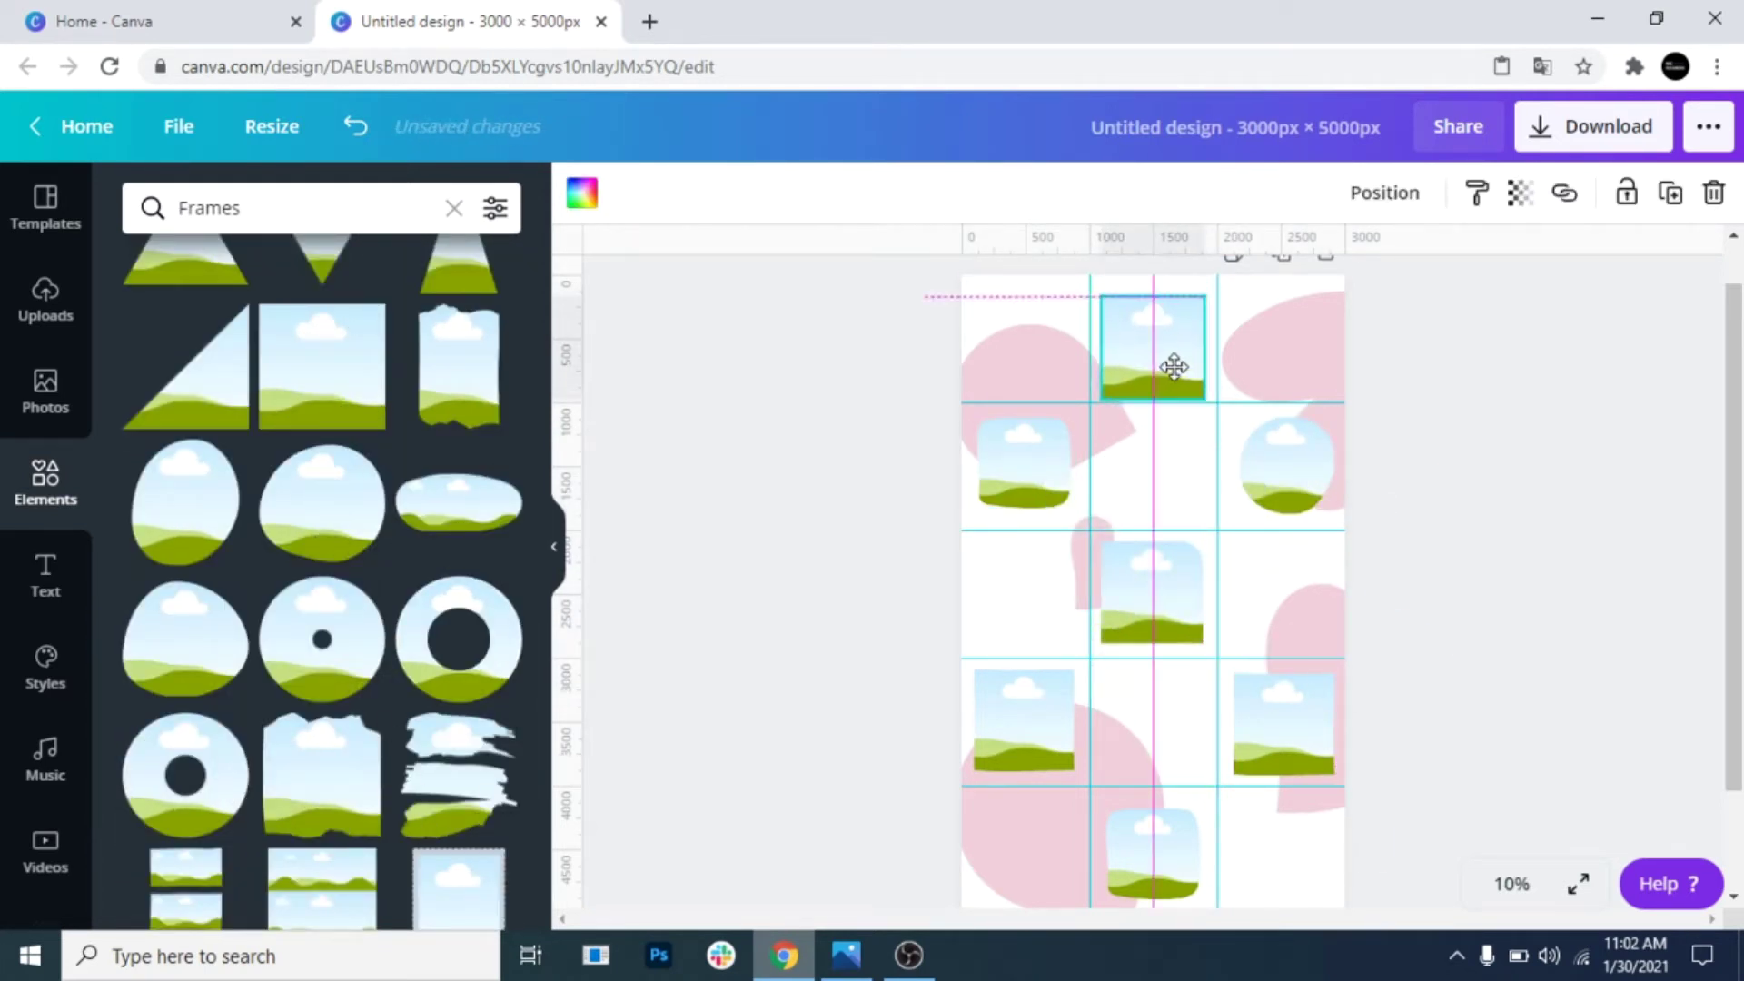
pyautogui.click(1460, 644)
# Add the "Who needs a boyfriend" quote to the bottom row's last cell and again to the third row's first cell
pyautogui.scroll(-2, 1459, 644)
pyautogui.click(45, 575)
pyautogui.scroll(-15, 339, 576)
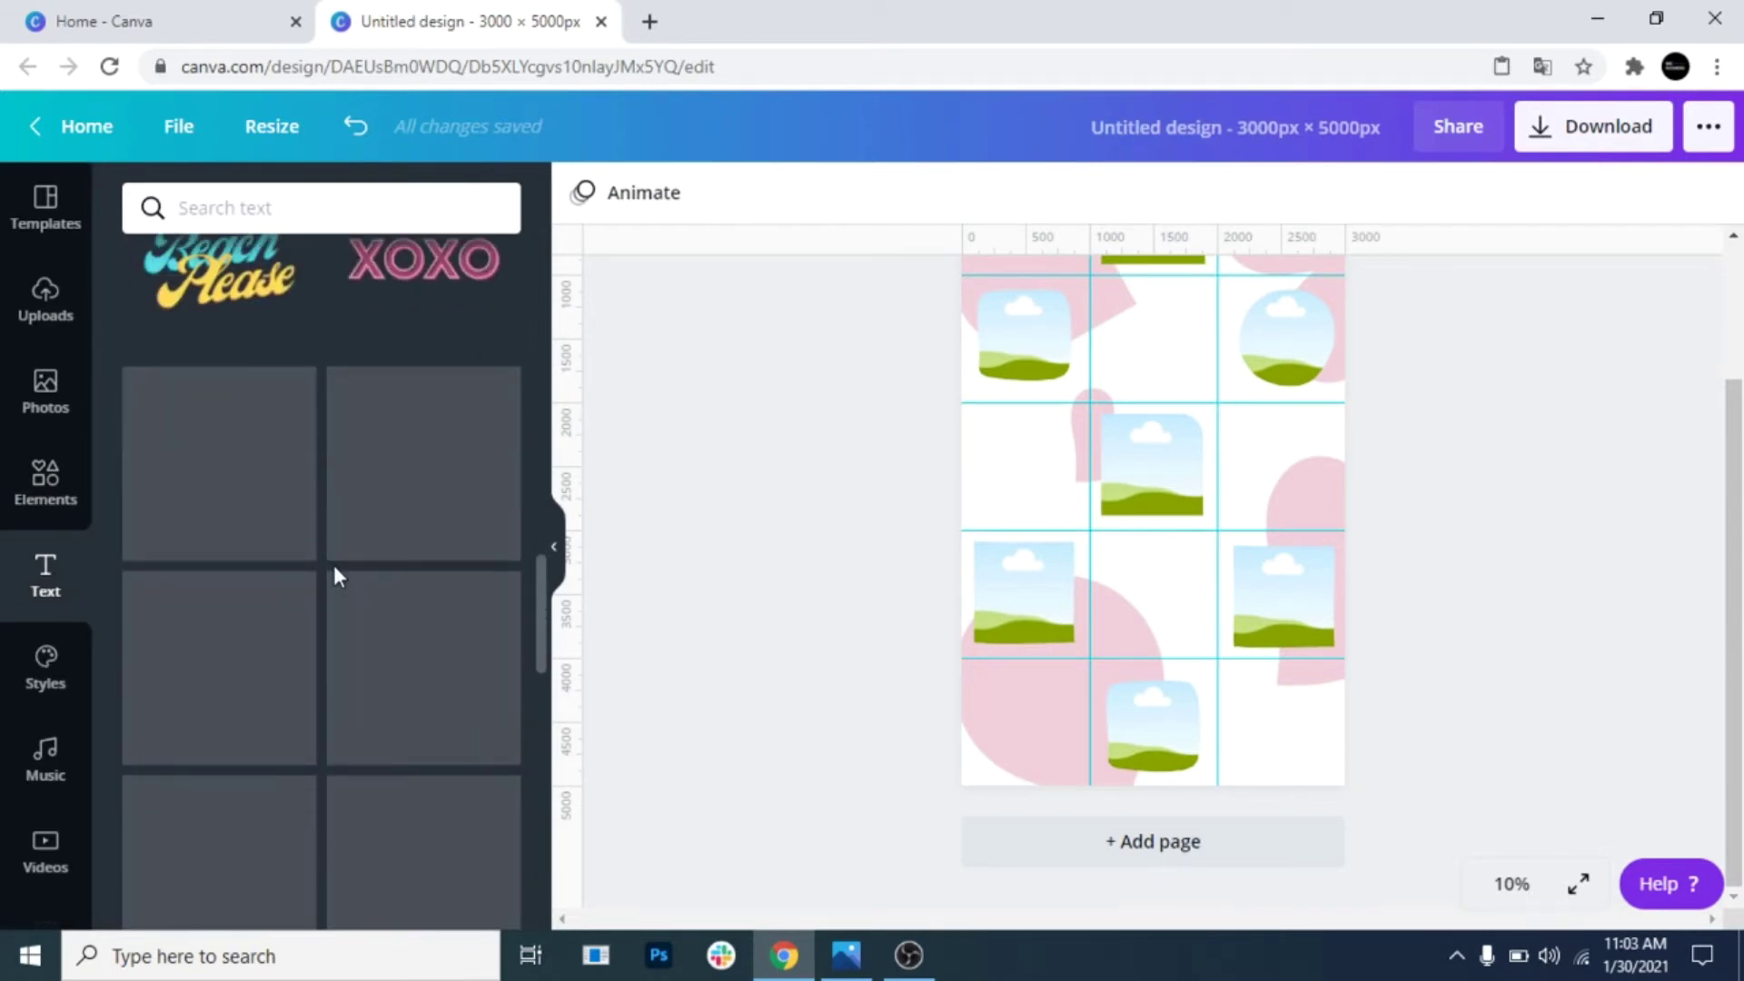
pyautogui.scroll(-5, 336, 577)
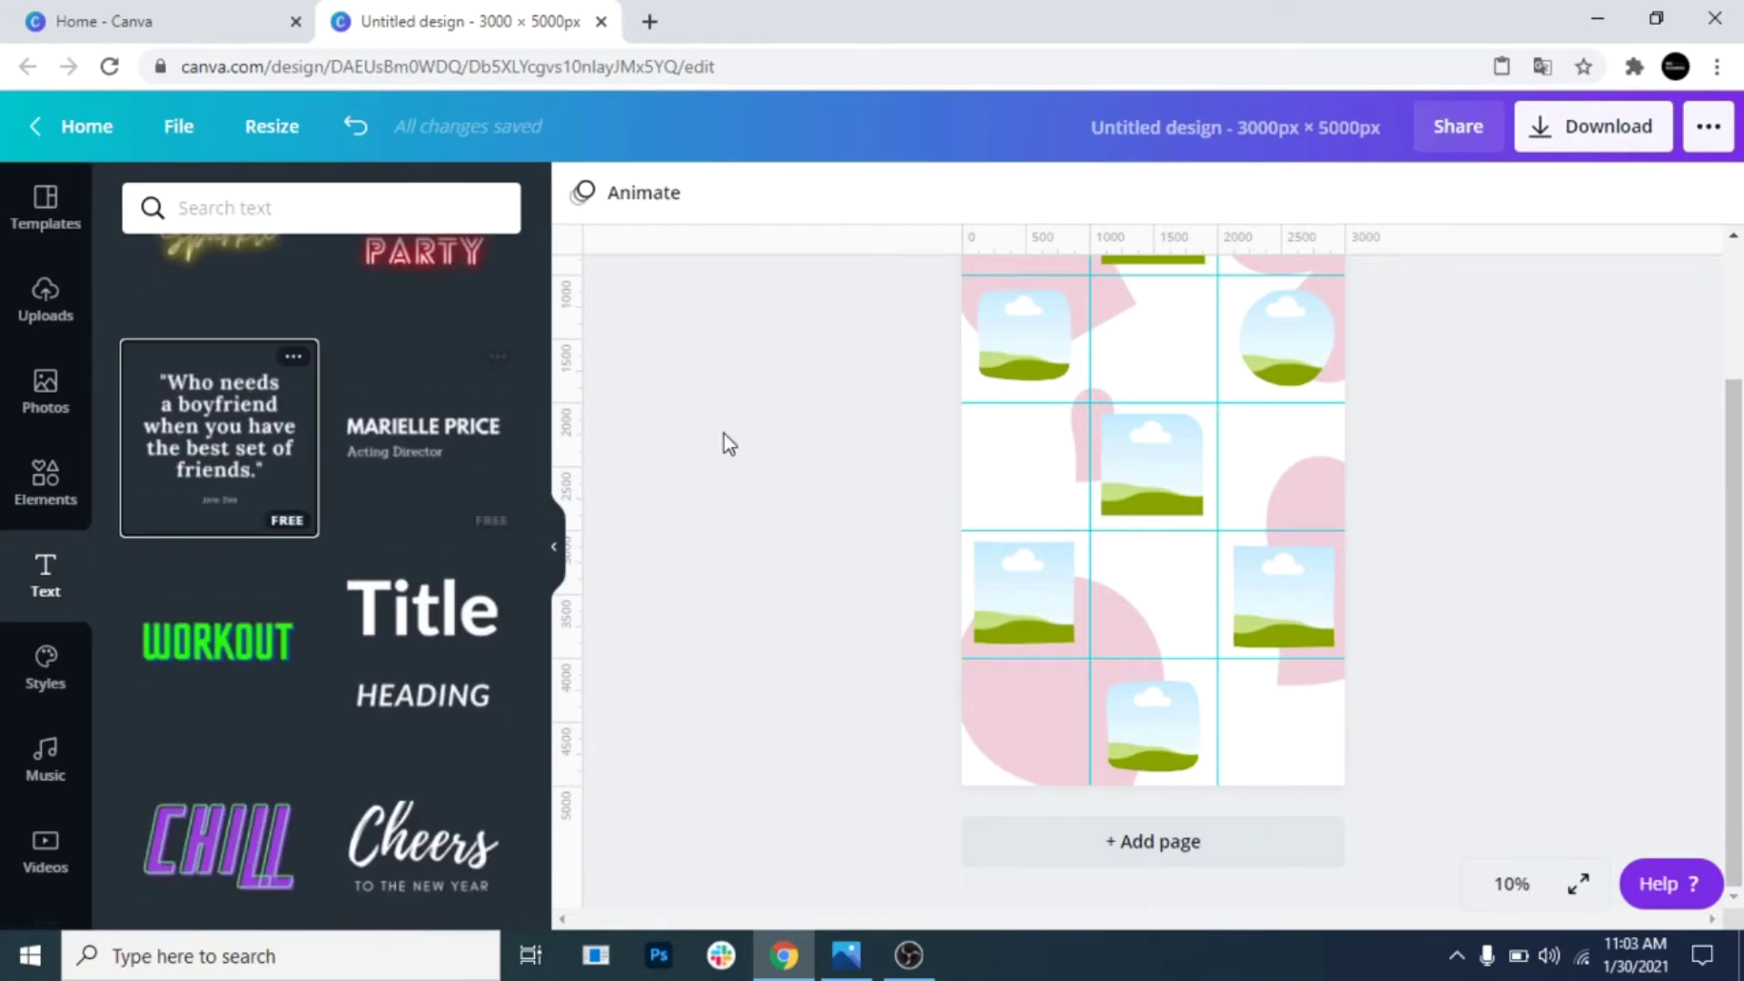
pyautogui.scroll(2, 1120, 590)
pyautogui.click(227, 445)
pyautogui.scroll(-1, 1157, 557)
pyautogui.moveTo(1156, 532); pyautogui.dragTo(1343, 825)
pyautogui.moveTo(1152, 516); pyautogui.dragTo(1065, 812)
pyautogui.moveTo(1024, 751); pyautogui.dragTo(1027, 503)
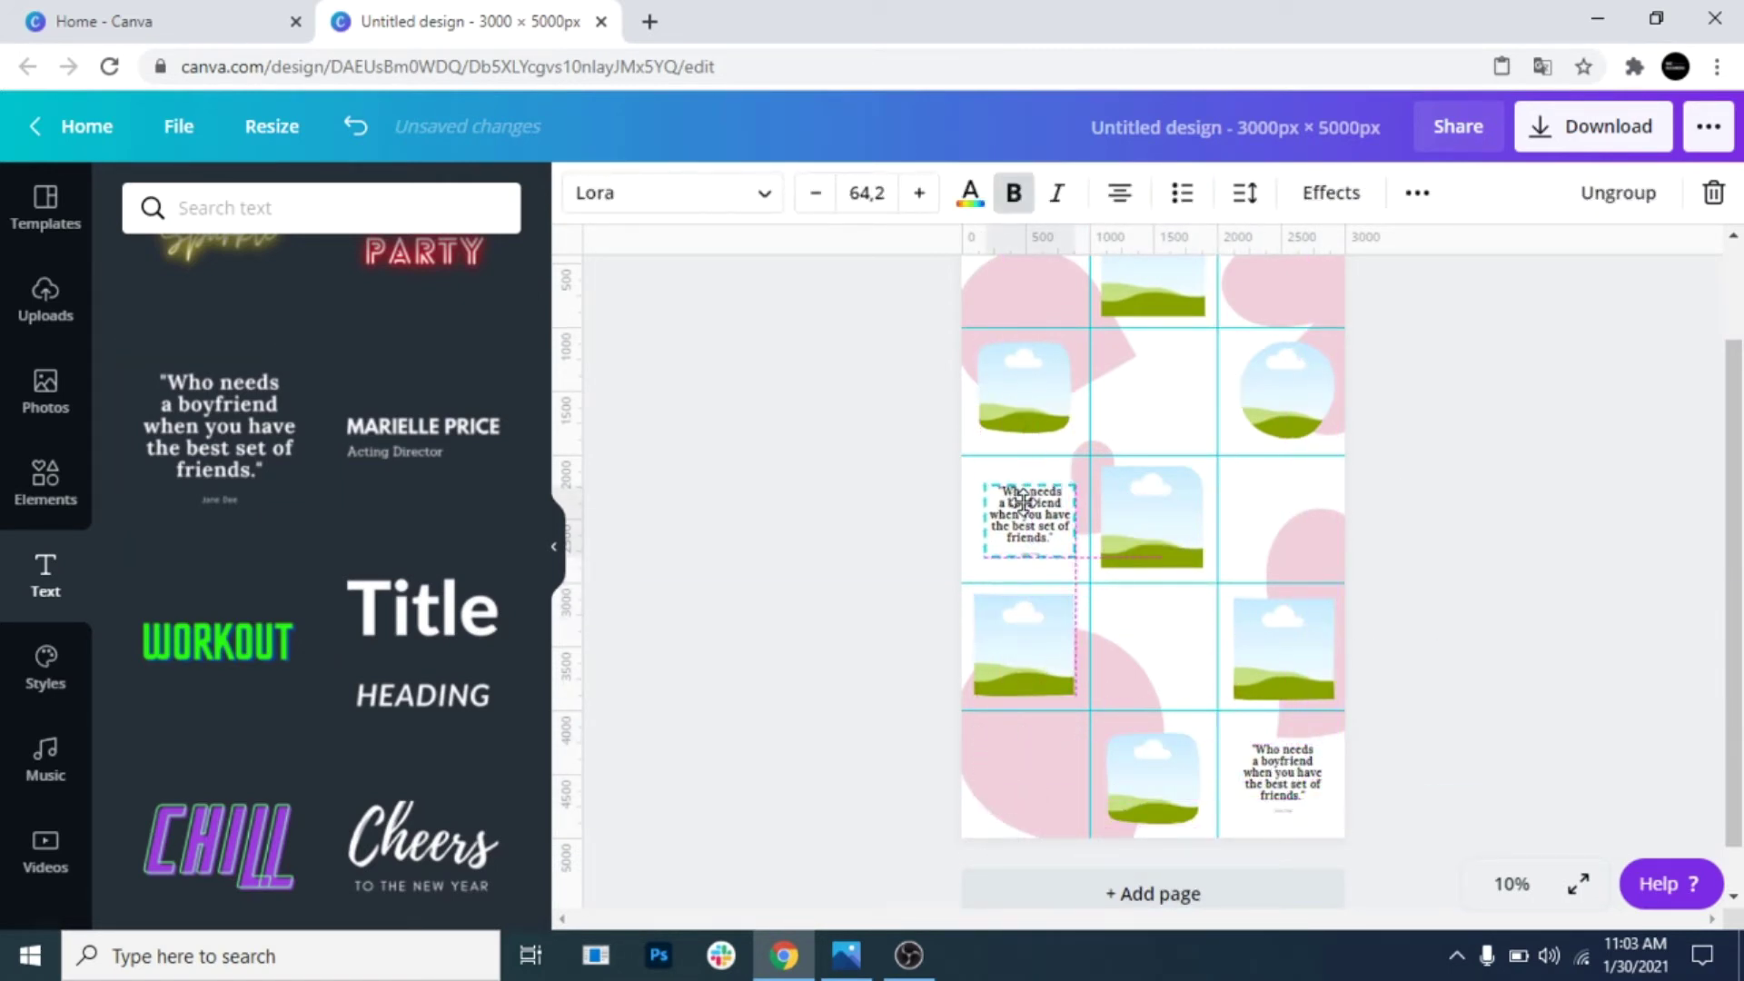
pyautogui.click(1481, 705)
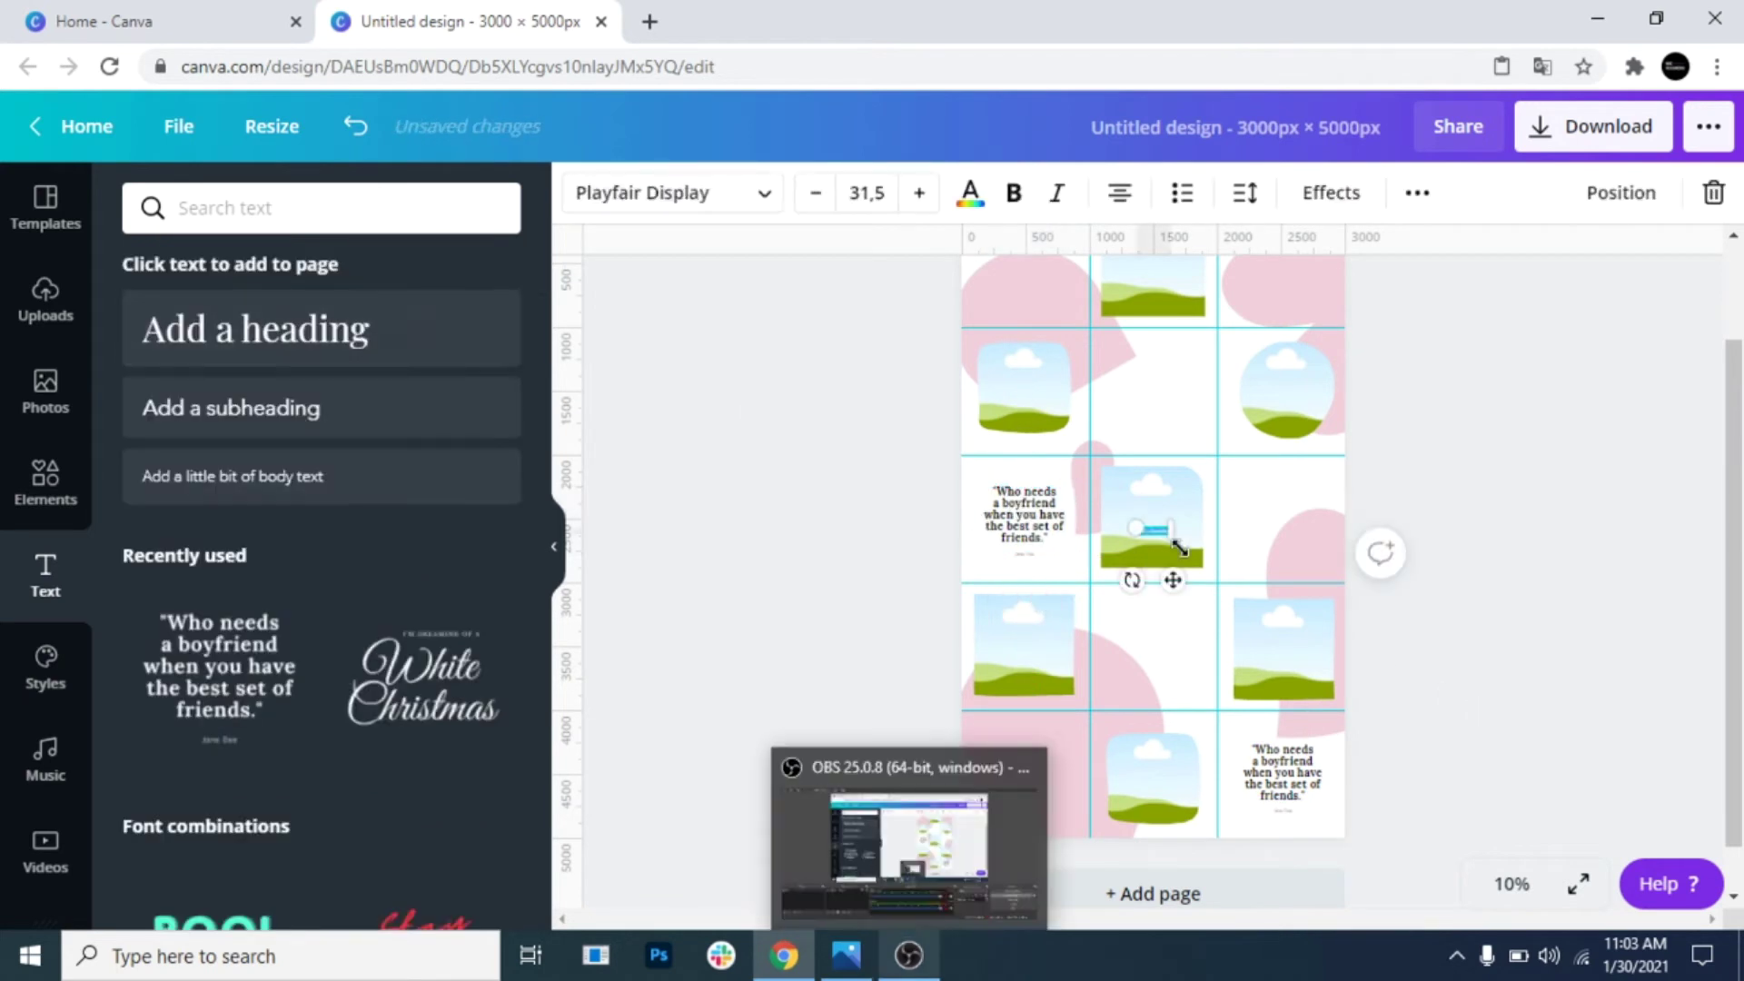
# Place a heading reading "Add your text here" at size 93.8 in the bottom row's first cell
pyautogui.moveTo(1180, 541); pyautogui.dragTo(1021, 758)
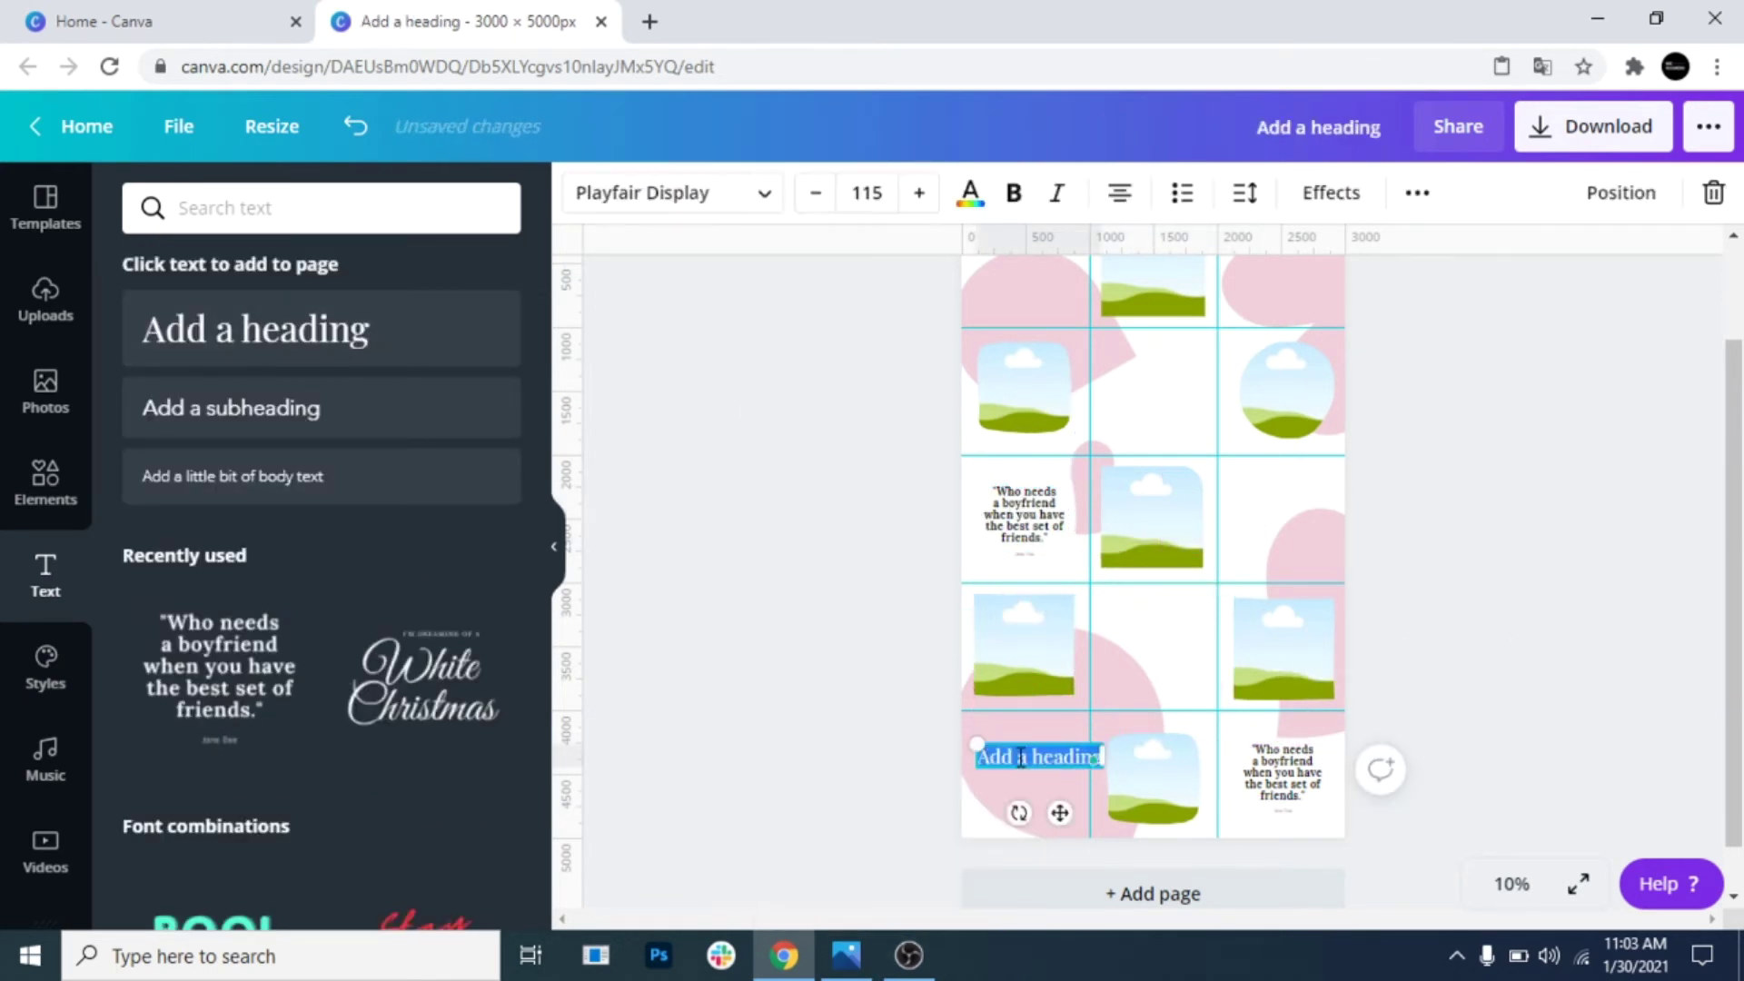
pyautogui.moveTo(1121, 781); pyautogui.dragTo(1026, 775)
pyautogui.click(1422, 737)
# Duplicate the "Add your text here" heading and place the copy in the top row's last cell
pyautogui.rightClick(1035, 777)
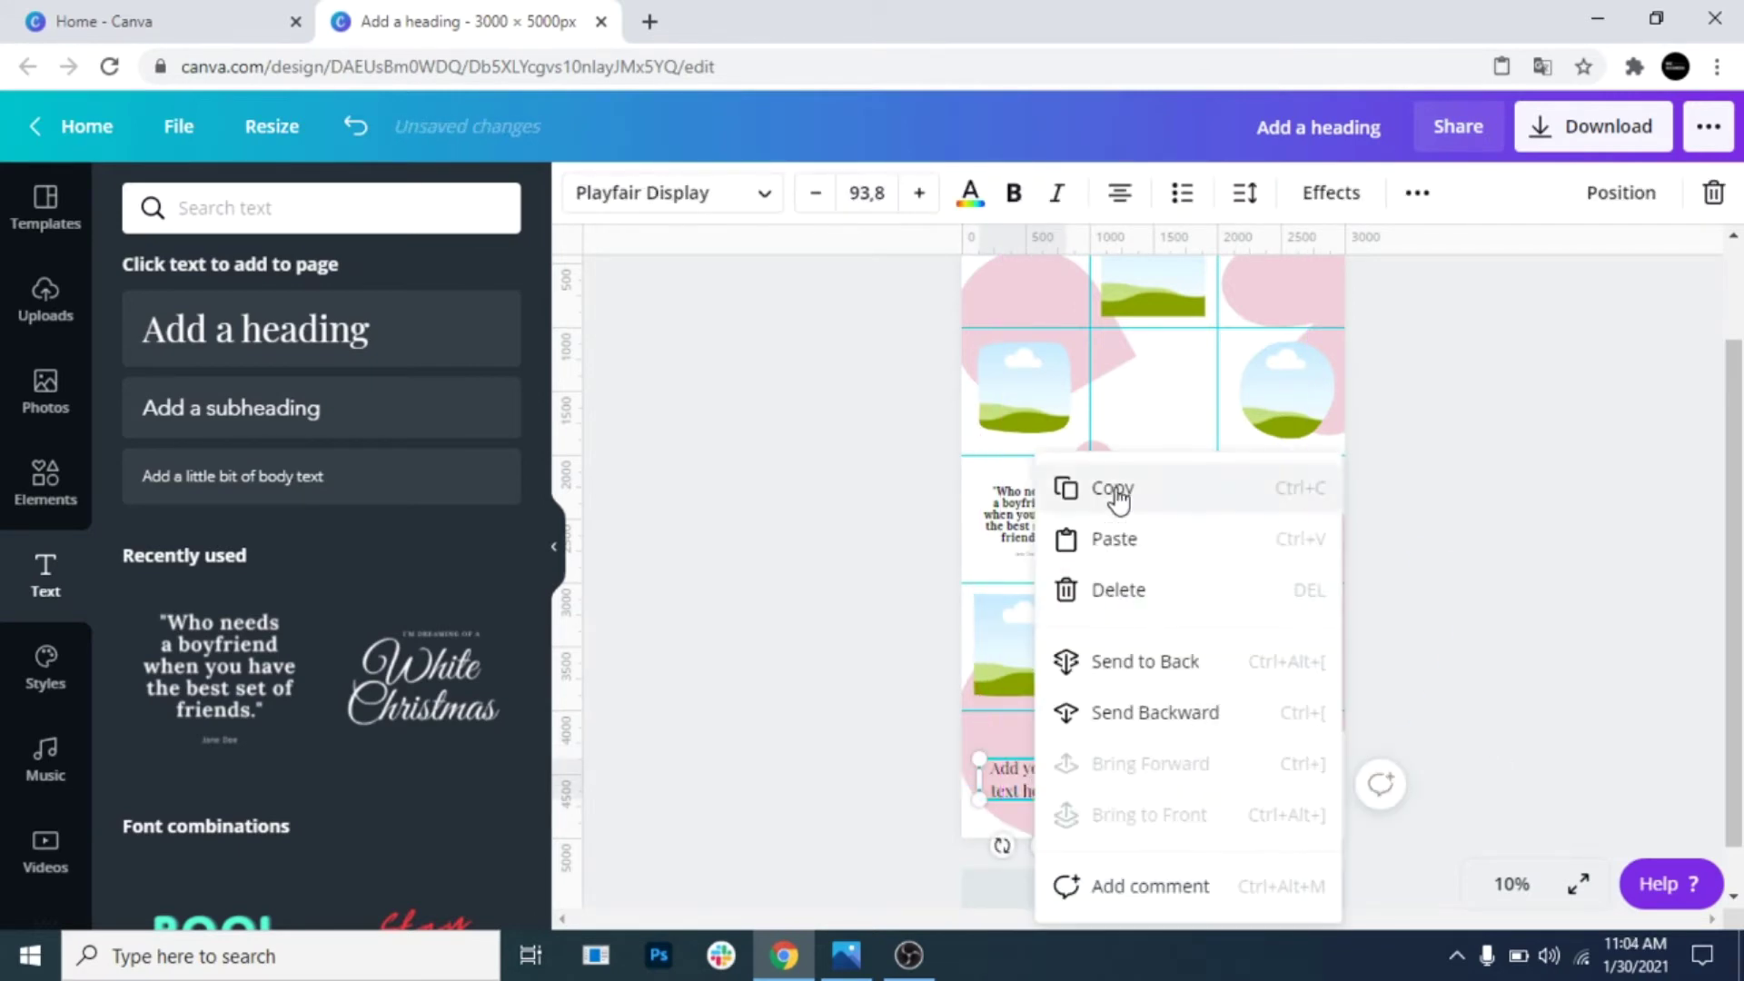
pyautogui.click(1115, 498)
pyautogui.scroll(1, 1254, 409)
pyautogui.rightClick(1300, 340)
pyautogui.click(1377, 425)
pyautogui.moveTo(1030, 858); pyautogui.dragTo(1285, 340)
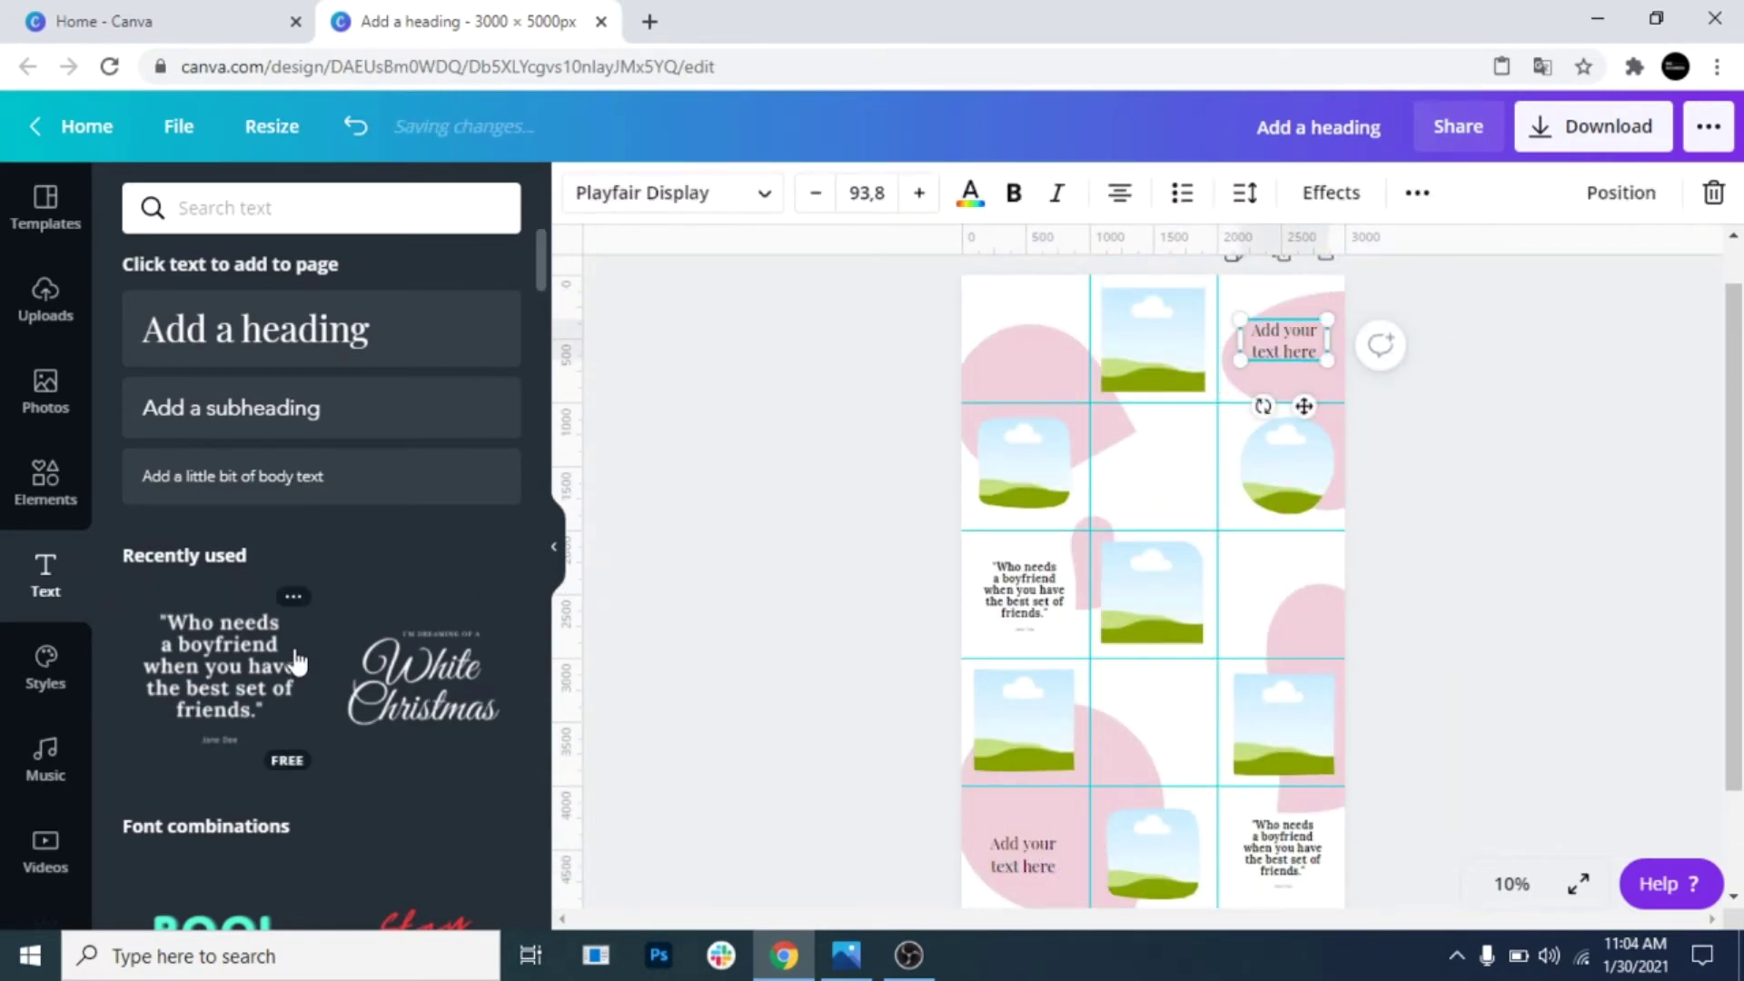
# Add the "Now that your eyes are open" quote to the fourth row's middle cell
pyautogui.scroll(-15, 459, 472)
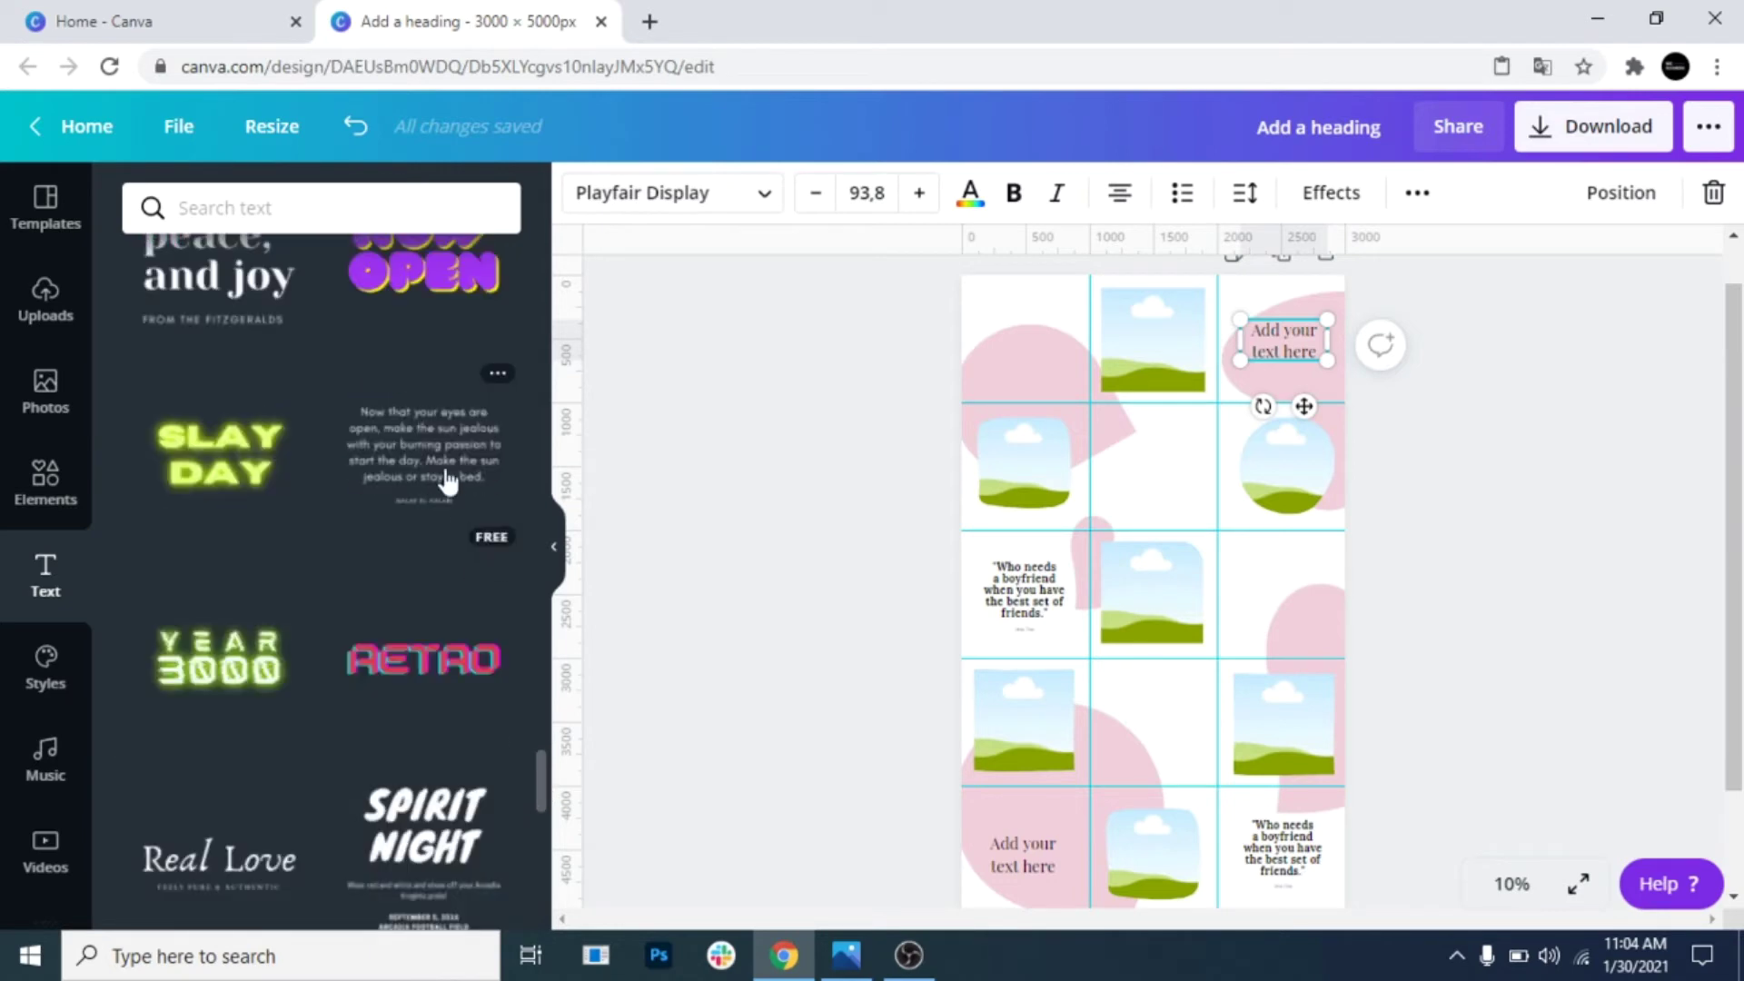
pyautogui.click(445, 481)
pyautogui.moveTo(1152, 623); pyautogui.dragTo(1161, 754)
# Add the French quote starting "Tout ce dont on a besoin" to the third row's last cell
pyautogui.scroll(-5, 405, 518)
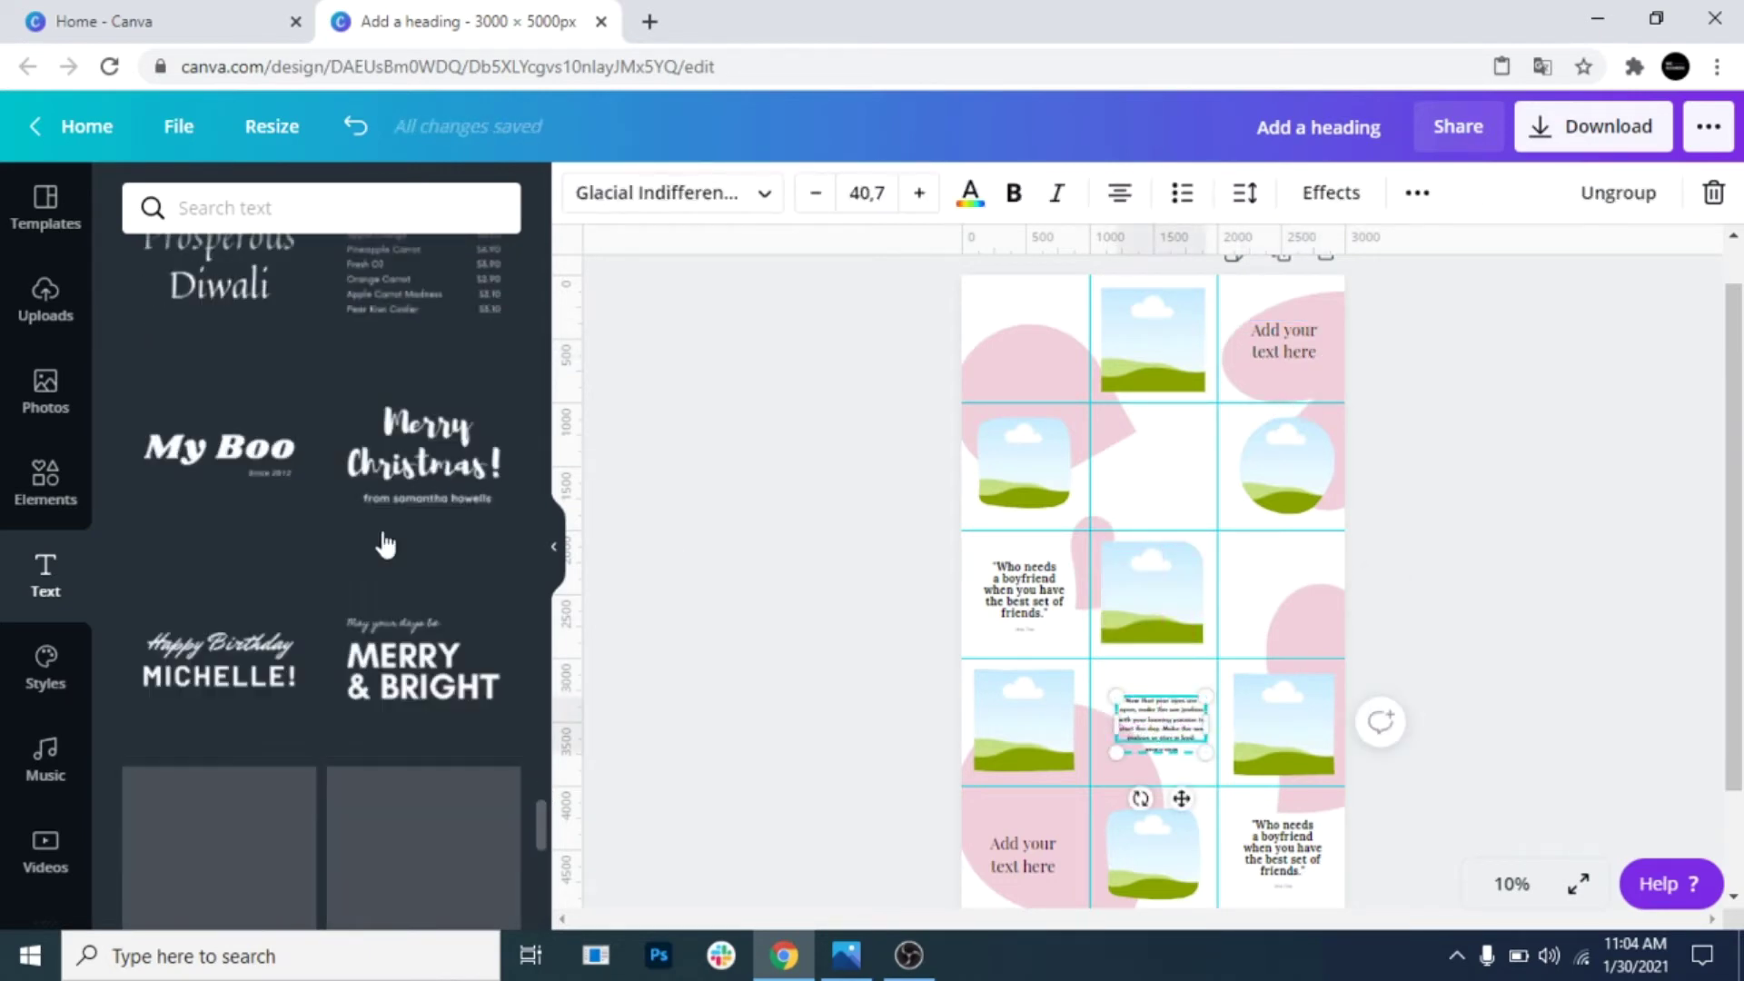
pyautogui.scroll(-10, 386, 543)
pyautogui.click(227, 800)
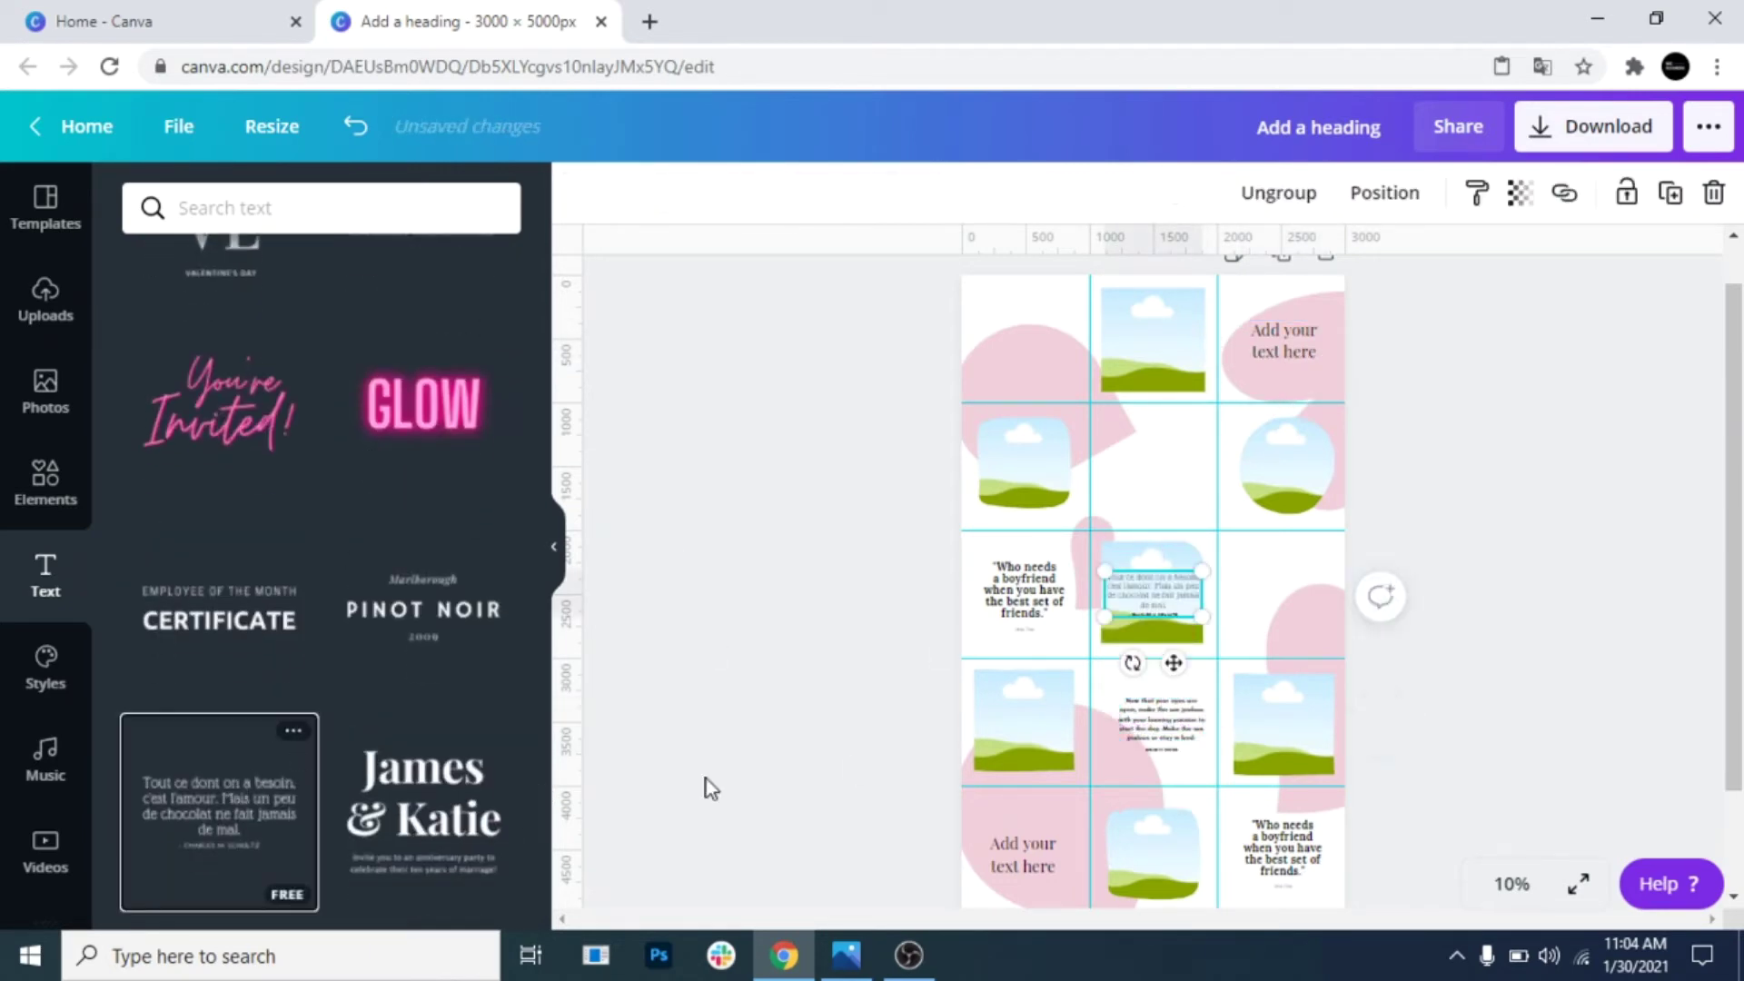
pyautogui.moveTo(1153, 592); pyautogui.dragTo(1290, 592)
pyautogui.click(1419, 689)
# Add the "special brew just for you" text combination to the second row's middle cell
pyautogui.scroll(-12, 351, 636)
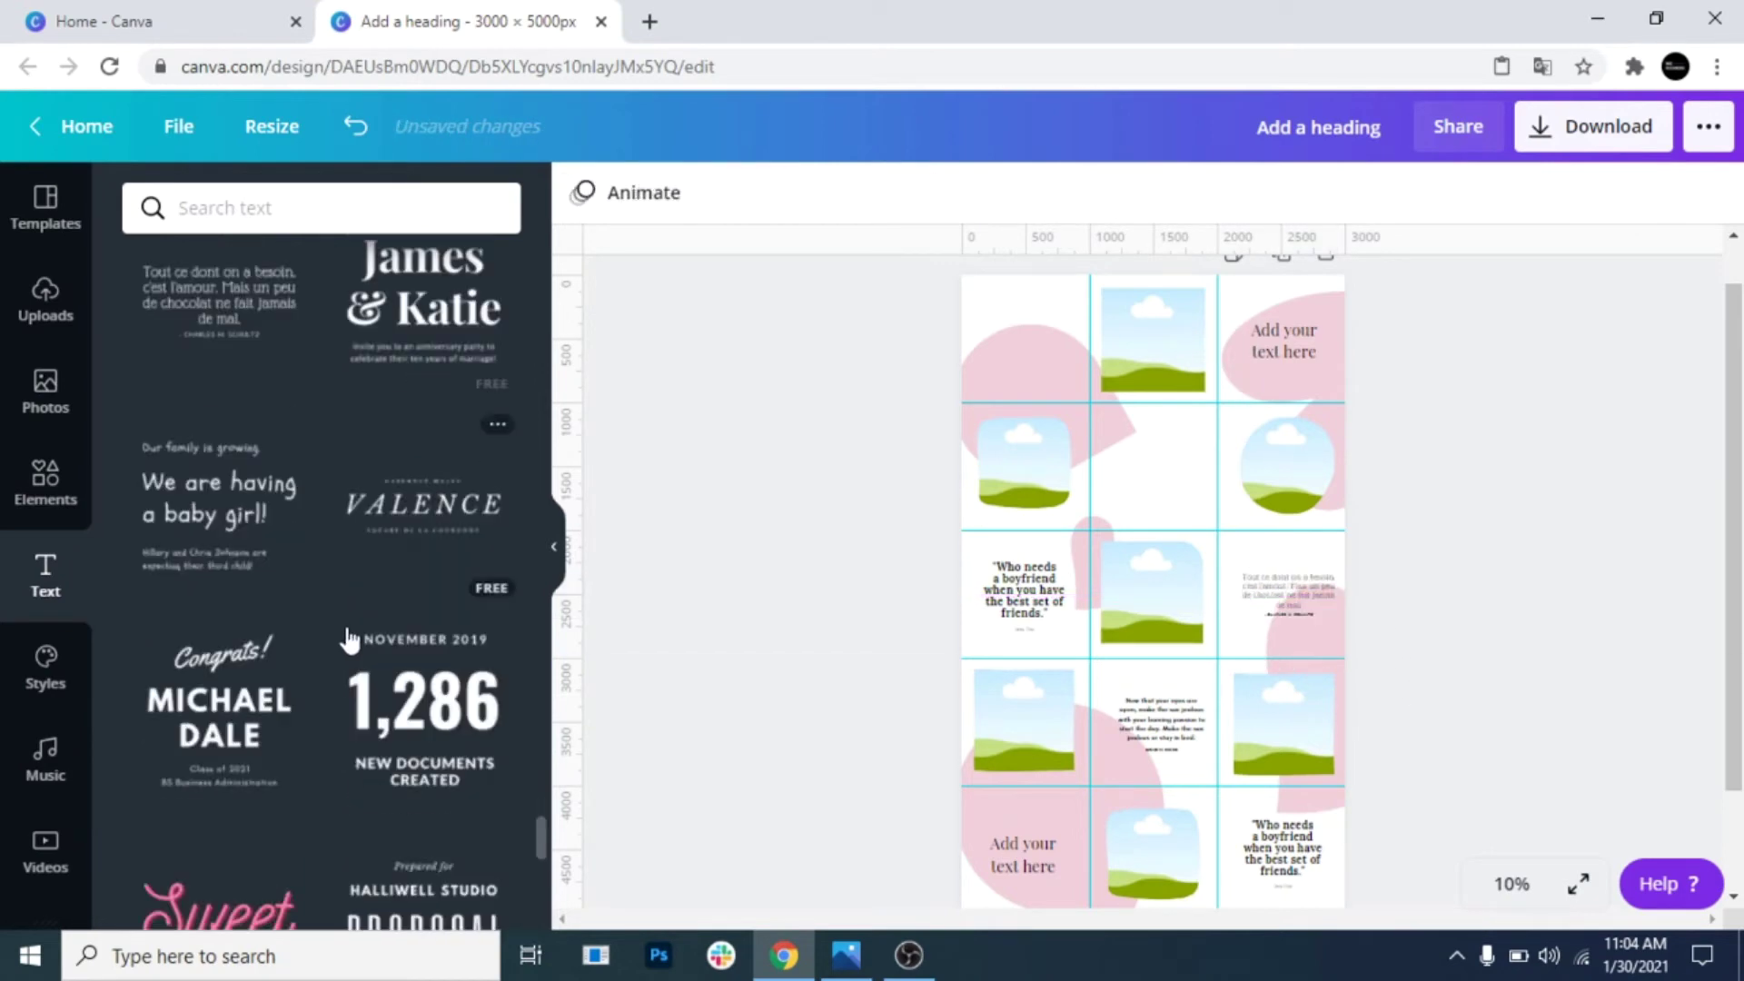
pyautogui.moveTo(1158, 608); pyautogui.dragTo(1158, 468)
pyautogui.scroll(-15, 432, 670)
pyautogui.press('Escape')
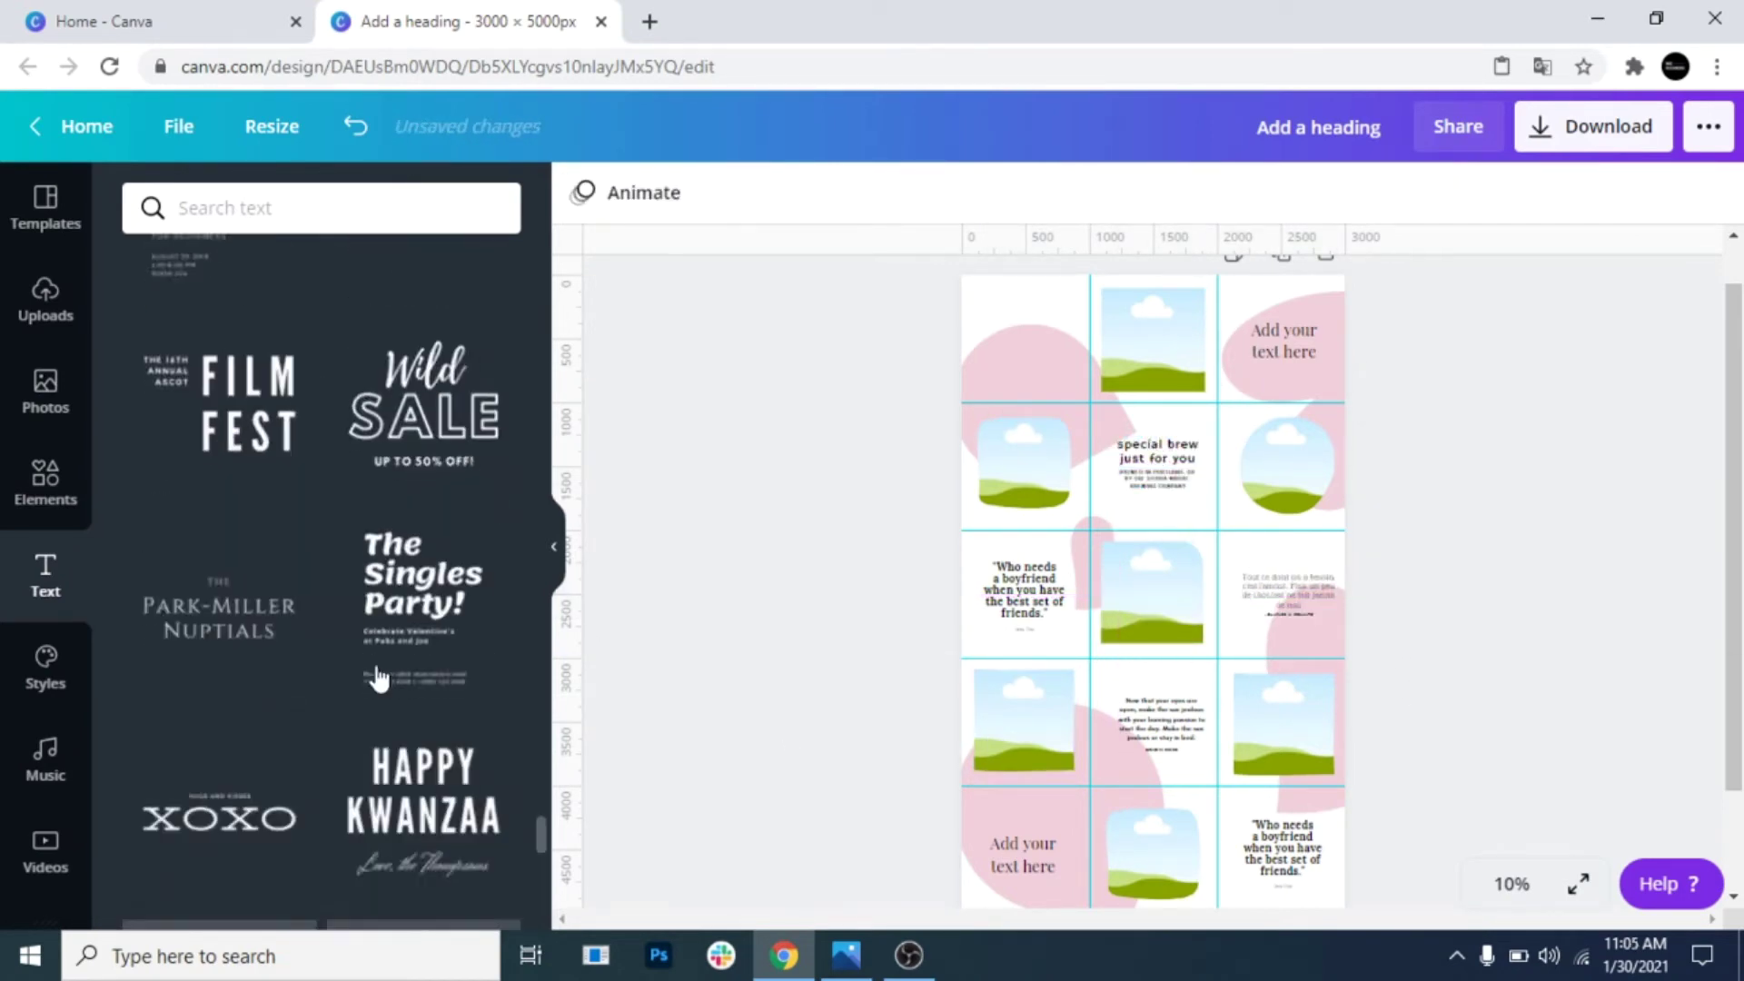
# Add the "It's time to celebrate" birthday text combination to the top row's first cell
pyautogui.scroll(-15, 378, 677)
pyautogui.click(218, 359)
pyautogui.moveTo(1154, 592); pyautogui.dragTo(1029, 356)
pyautogui.press('Escape')
# Upload the portrait photos from the device to the image library
pyautogui.click(47, 300)
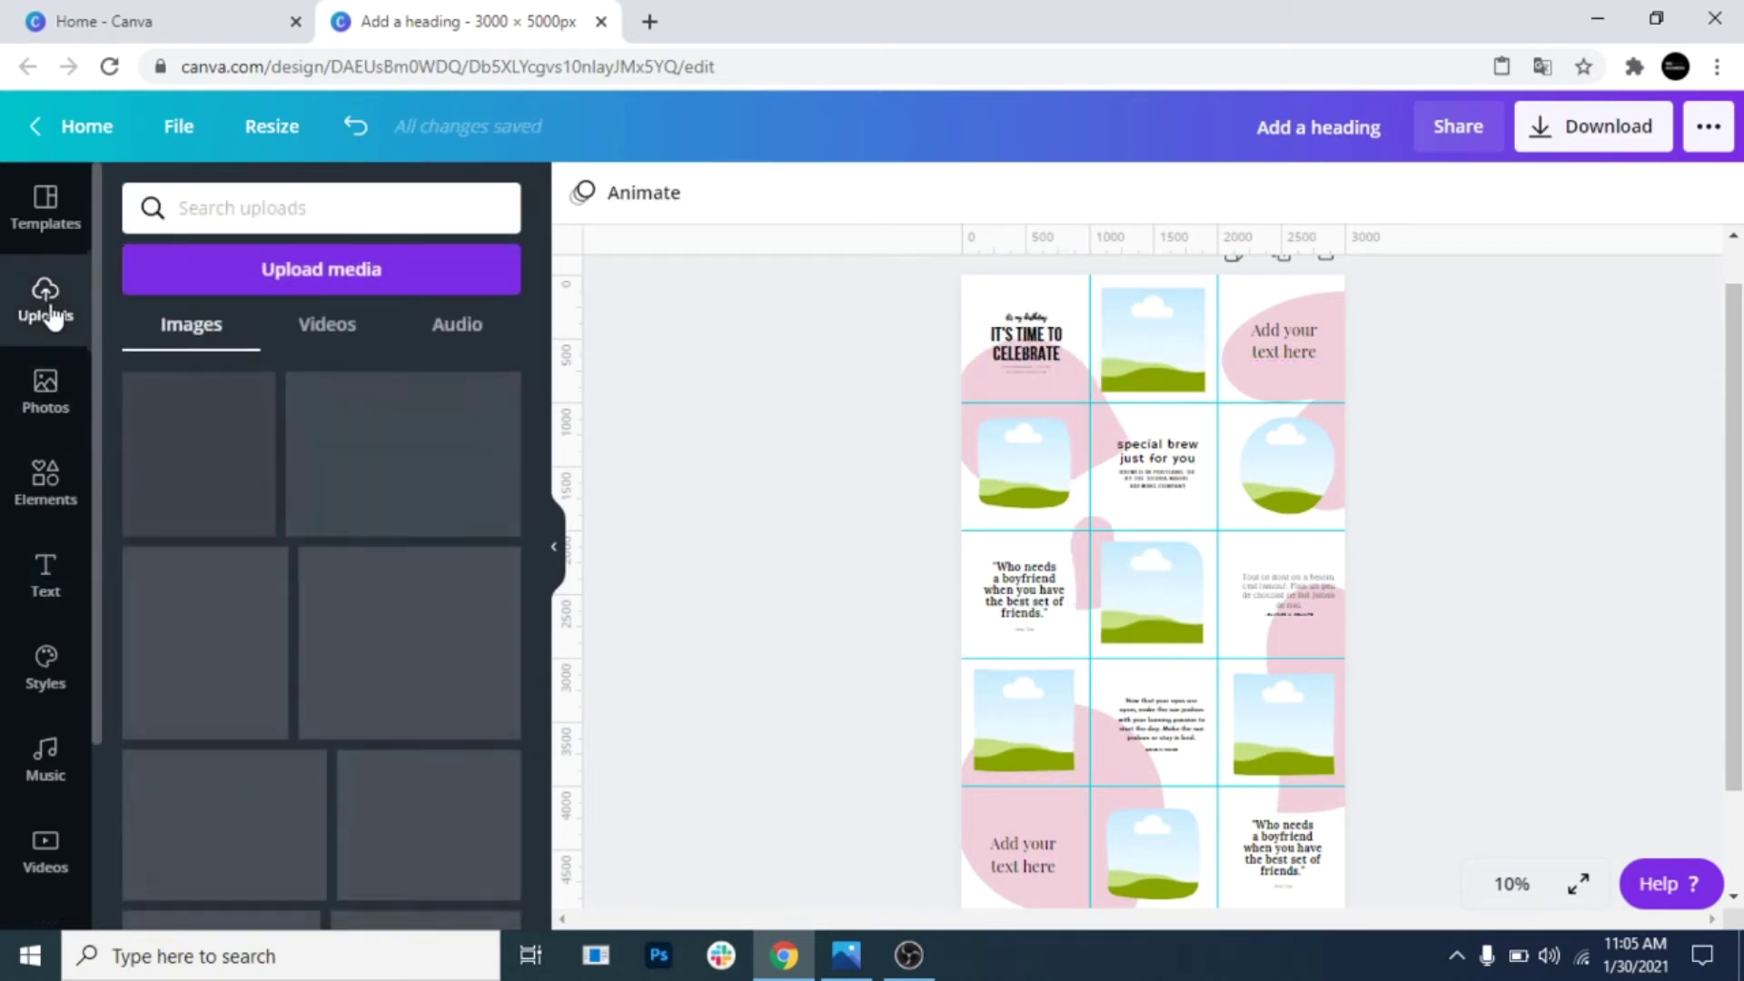
pyautogui.click(238, 275)
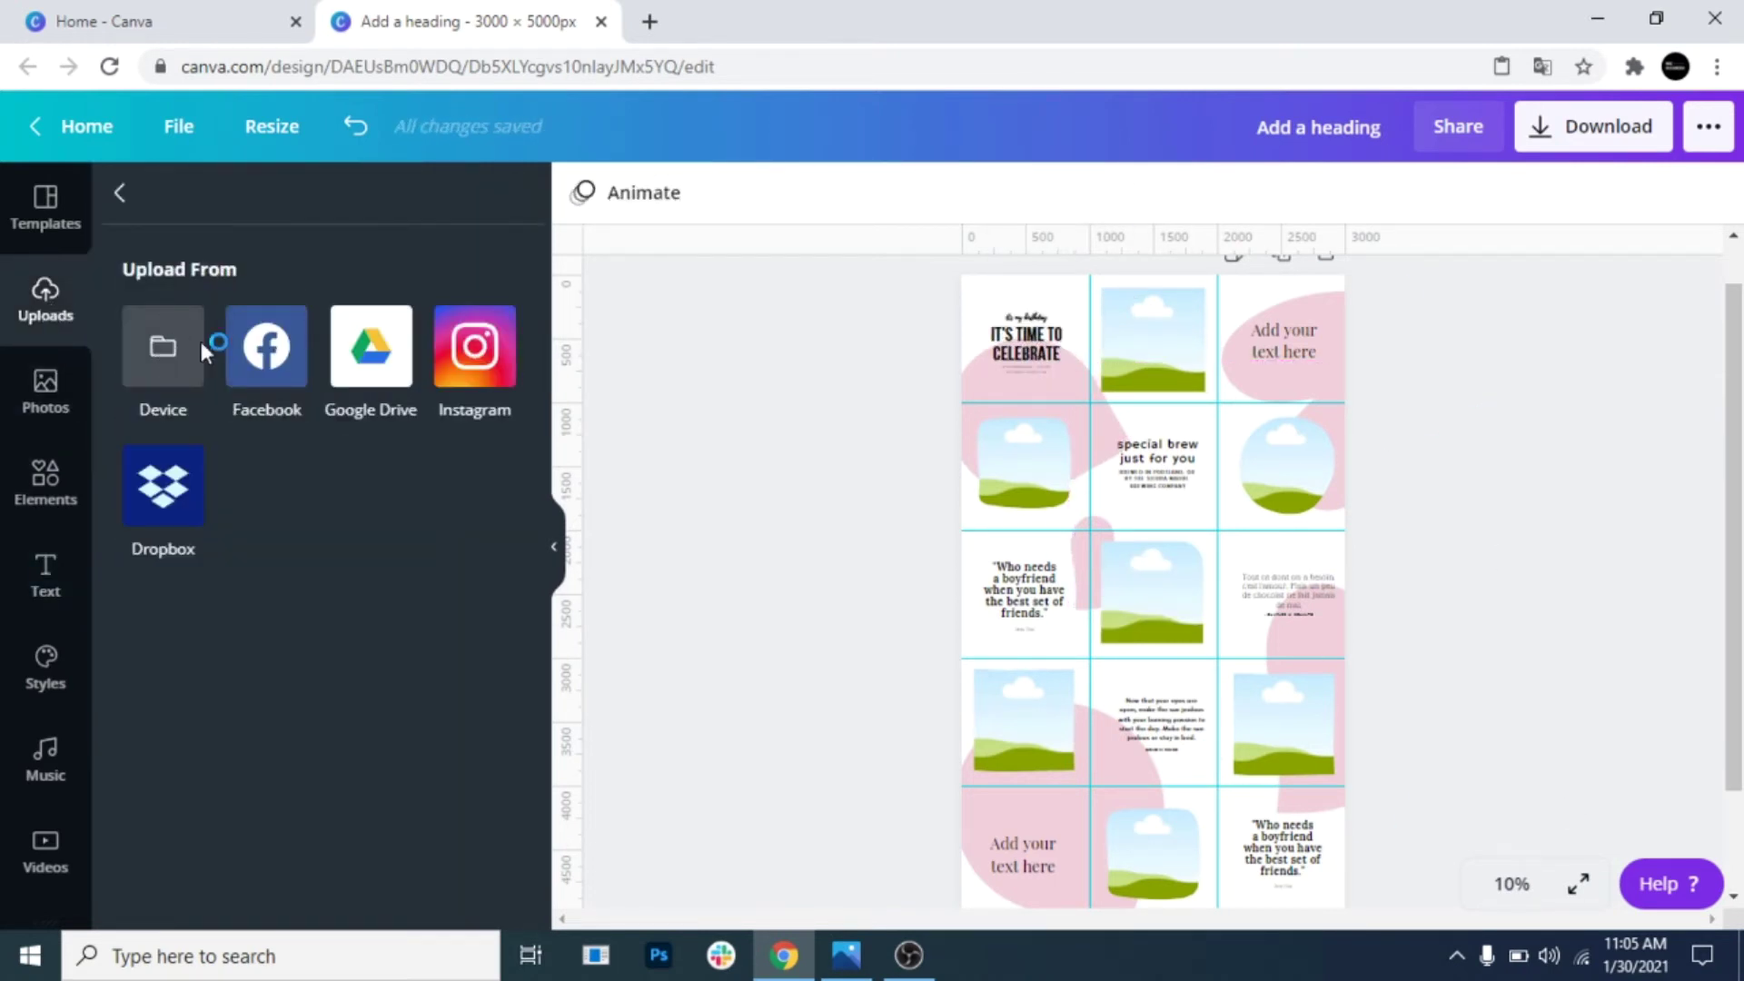
pyautogui.scroll(-3, 804, 772)
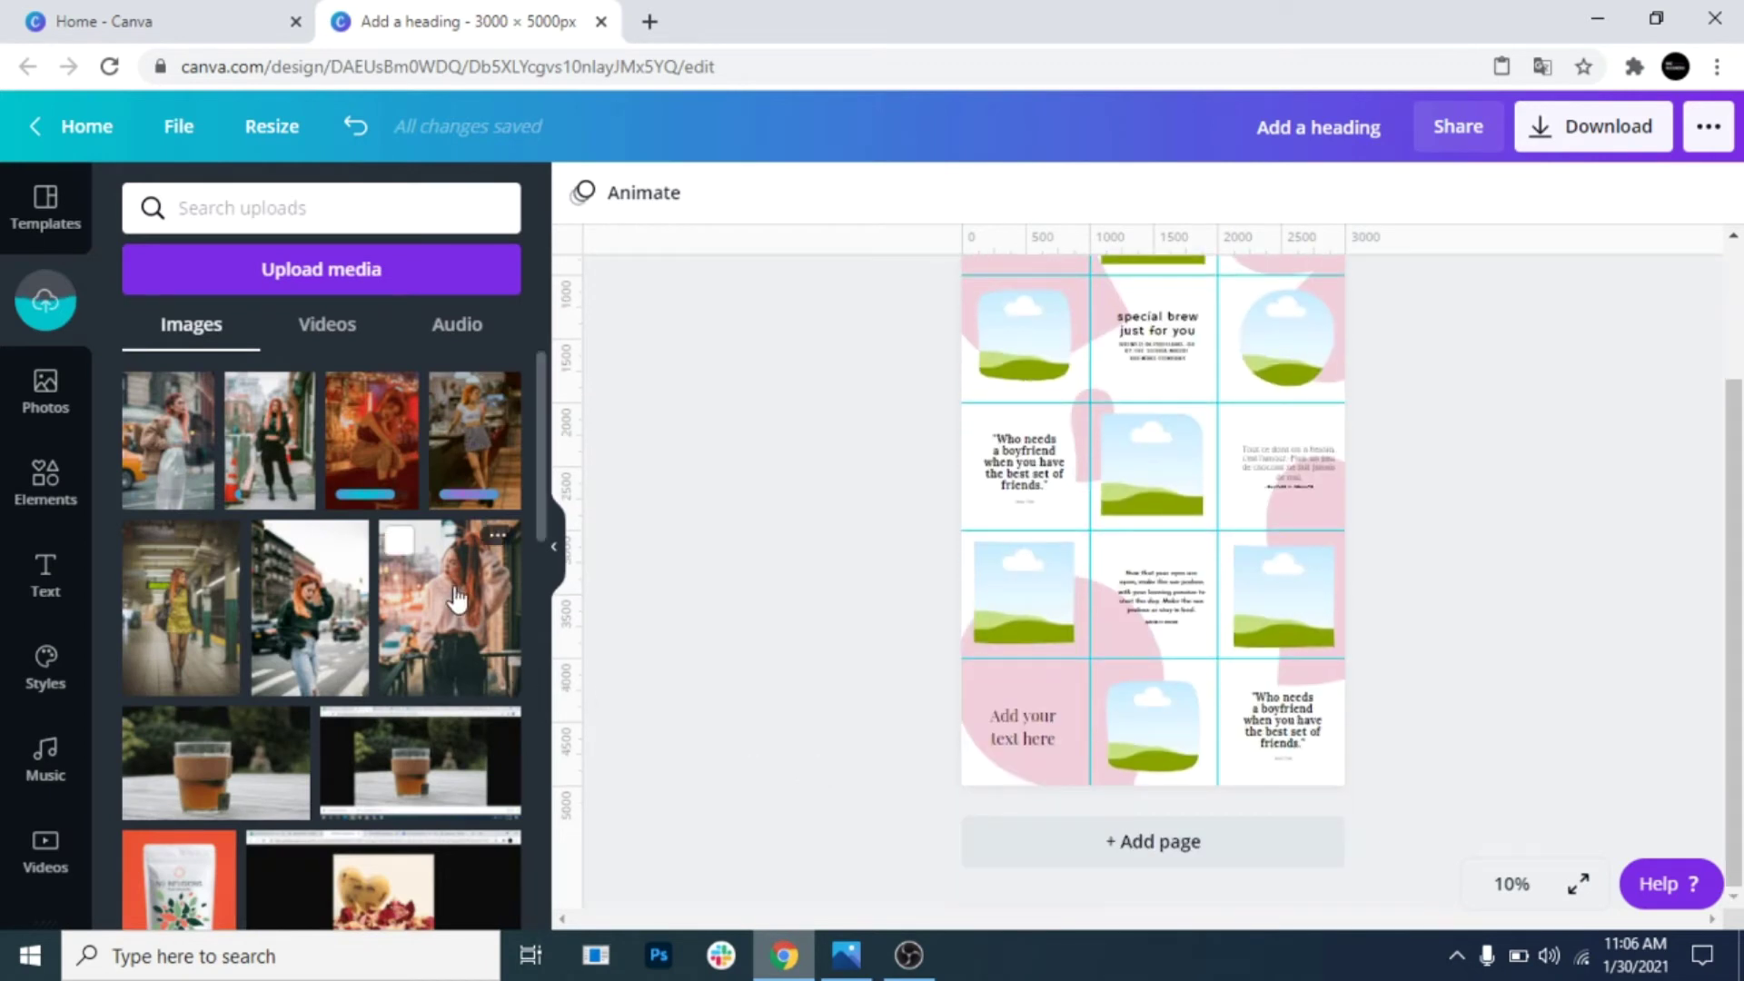
# Fill the bottom row's middle frame, the fourth row's two outer frames and the third row's middle frame with uploaded portraits
pyautogui.moveTo(457, 600); pyautogui.dragTo(1146, 762)
pyautogui.moveTo(1154, 740); pyautogui.dragTo(1158, 749)
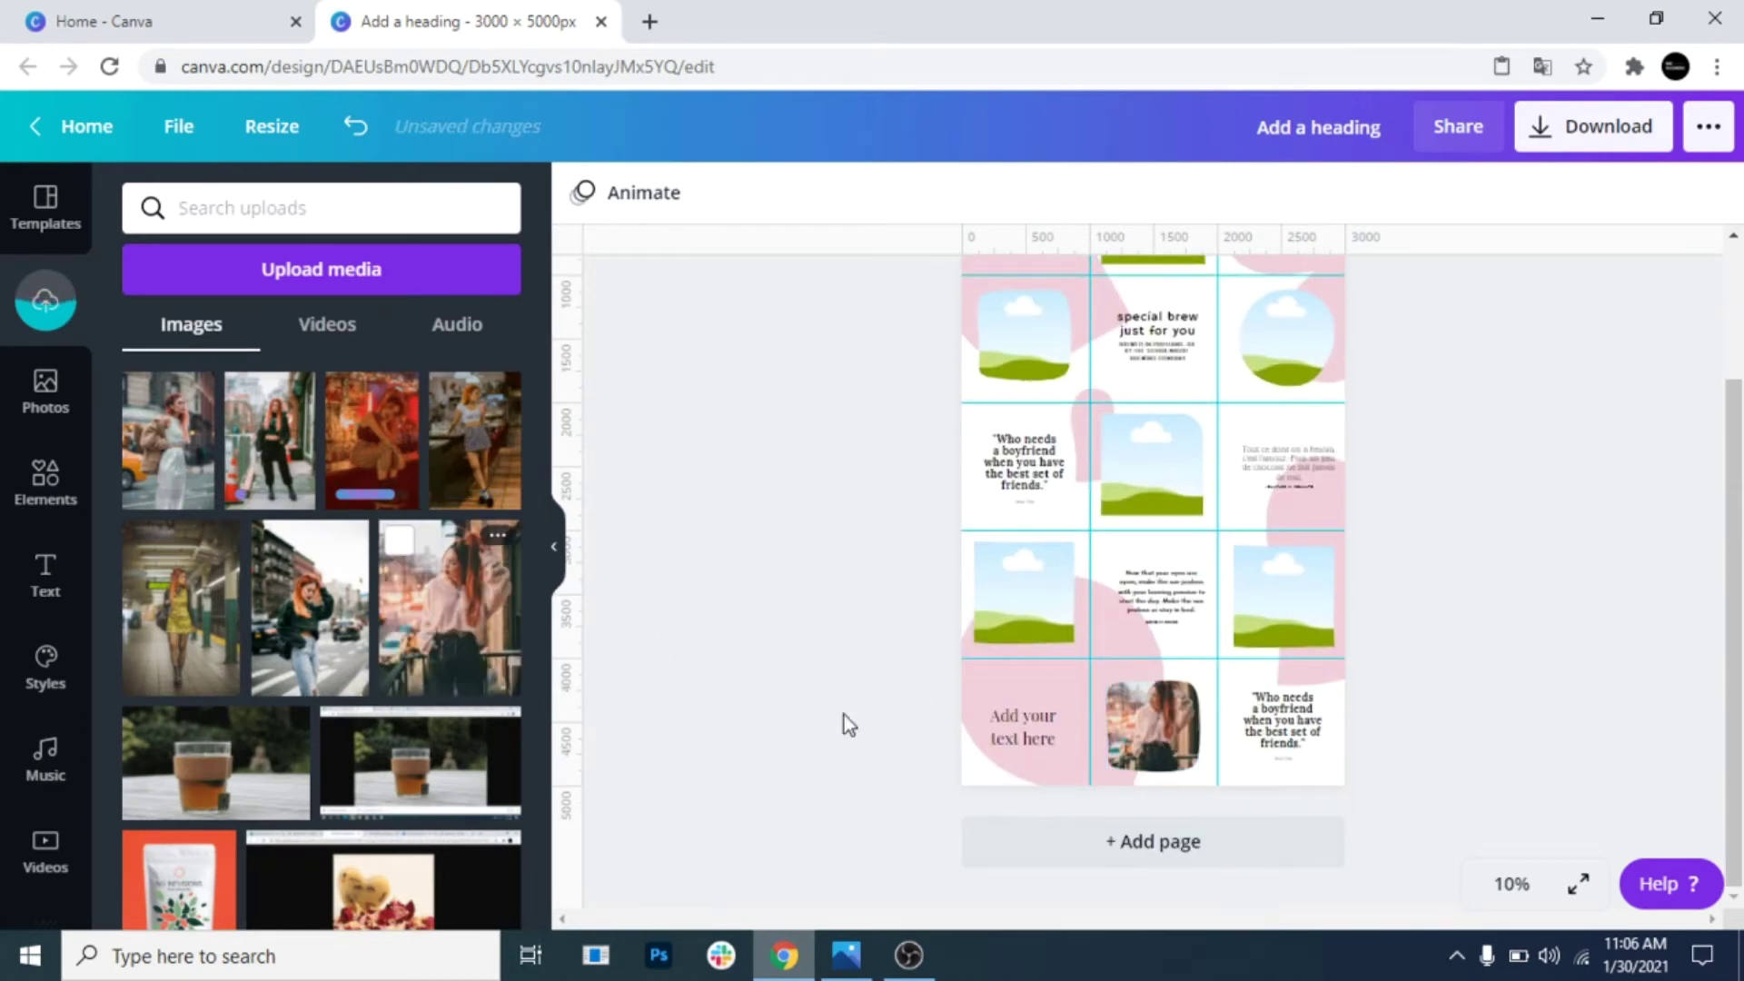
pyautogui.moveTo(309, 618); pyautogui.dragTo(872, 572)
pyautogui.moveTo(1288, 610); pyautogui.dragTo(1284, 604)
pyautogui.moveTo(196, 625); pyautogui.dragTo(1024, 592)
pyautogui.moveTo(475, 440); pyautogui.dragTo(1155, 487)
pyautogui.doubleClick(1158, 468)
pyautogui.click(805, 423)
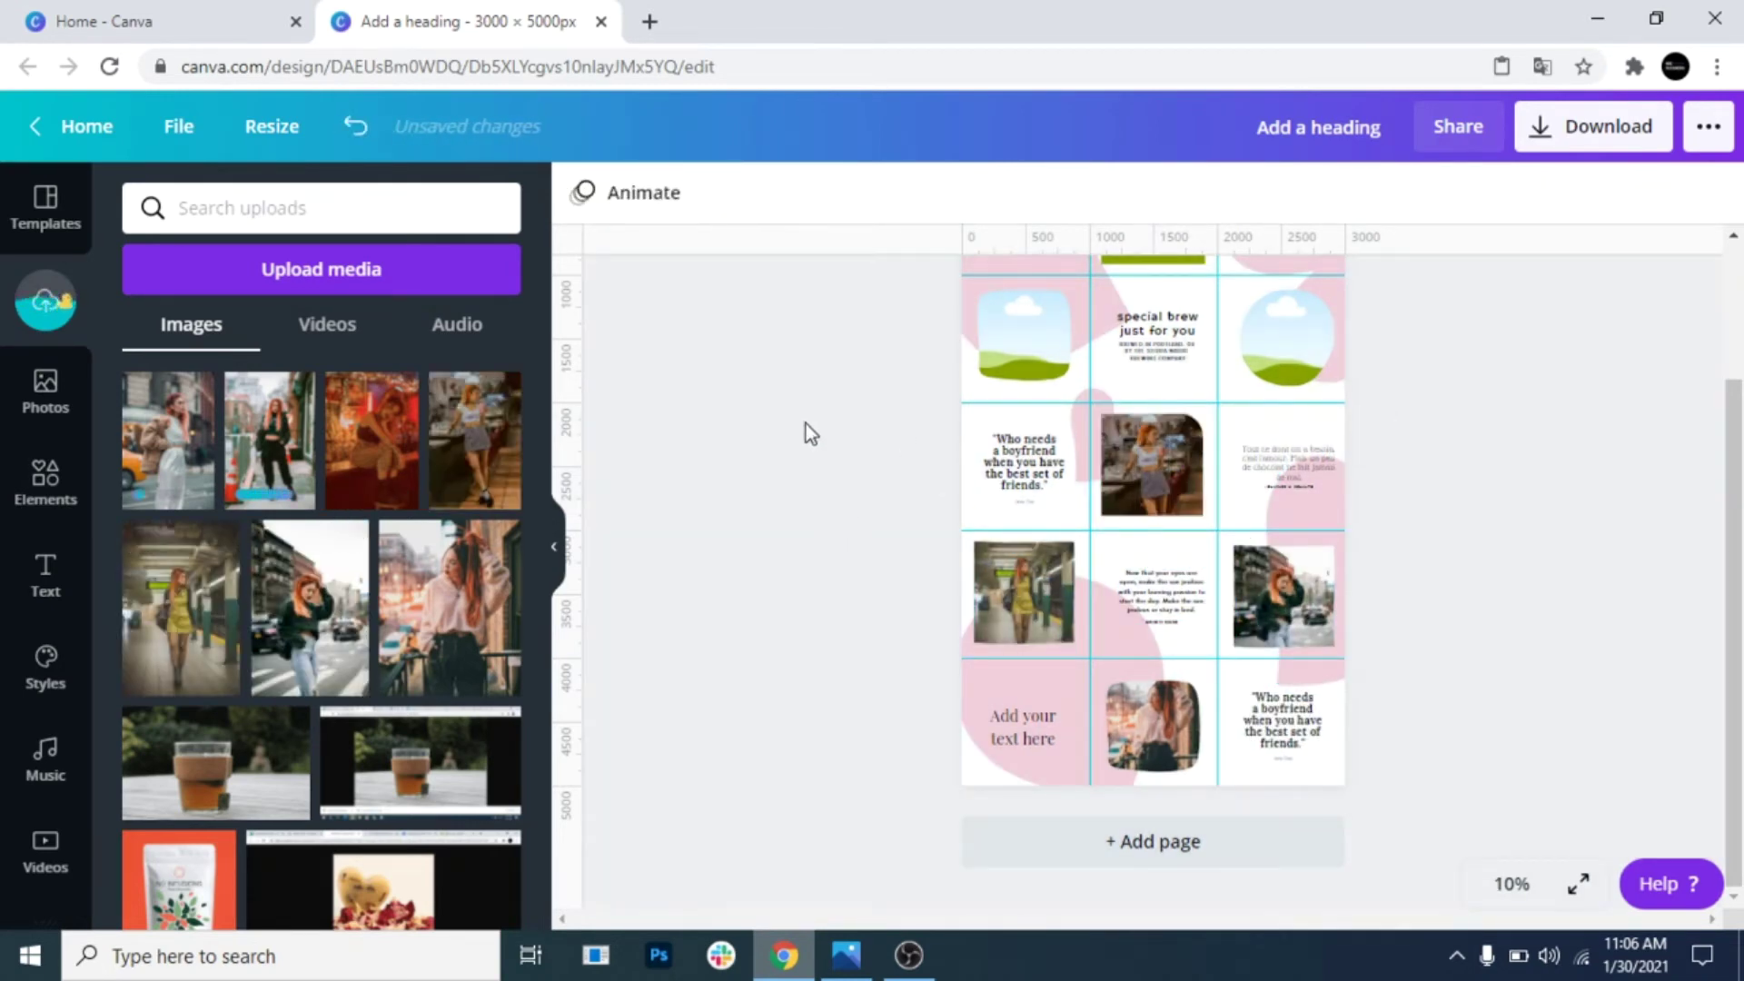
# Fill the second row's two frames and the top row's middle frame with the remaining uploaded portraits
pyautogui.moveTo(372, 439); pyautogui.dragTo(1023, 334)
pyautogui.scroll(2, 1453, 444)
pyautogui.moveTo(270, 441); pyautogui.dragTo(1267, 454)
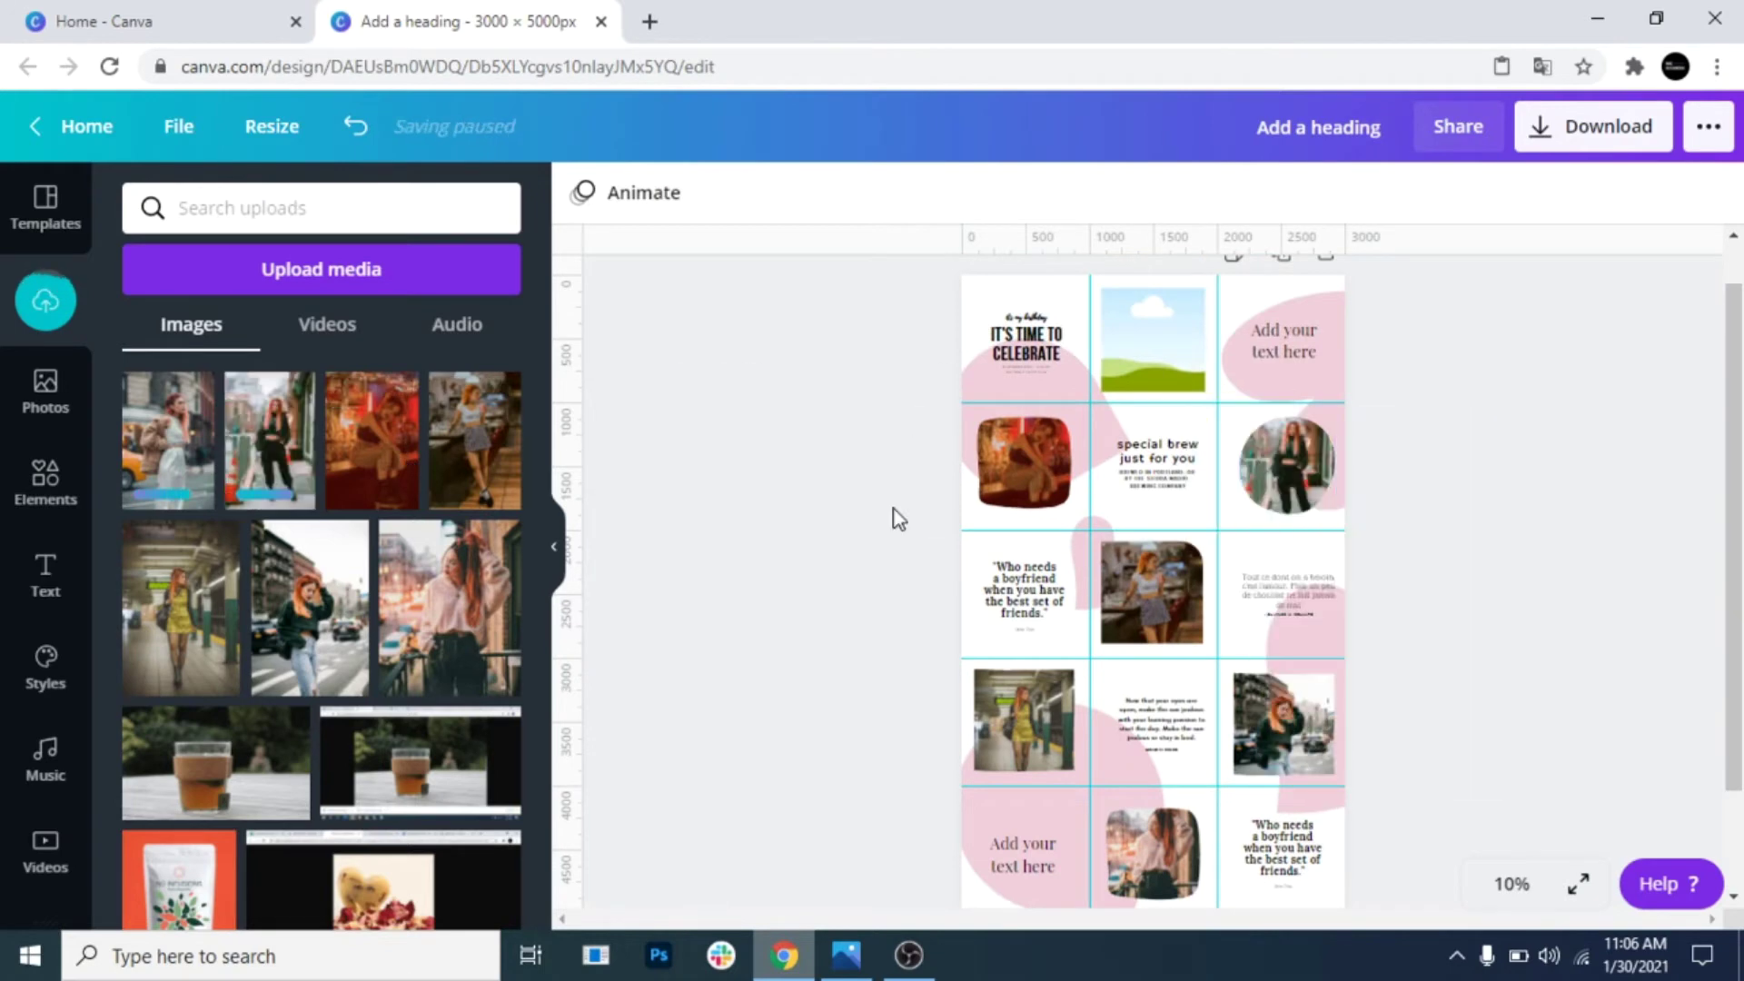
pyautogui.moveTo(168, 441); pyautogui.dragTo(1166, 340)
pyautogui.doubleClick(1166, 339)
# Enlarge and reposition the photo inside the second row's round frame
pyautogui.click(1296, 462)
pyautogui.doubleClick(1296, 462)
pyautogui.moveTo(1335, 536); pyautogui.dragTo(1281, 492)
pyautogui.click(1480, 559)
pyautogui.scroll(-2, 1463, 569)
pyautogui.doubleClick(1285, 616)
pyautogui.click(1471, 635)
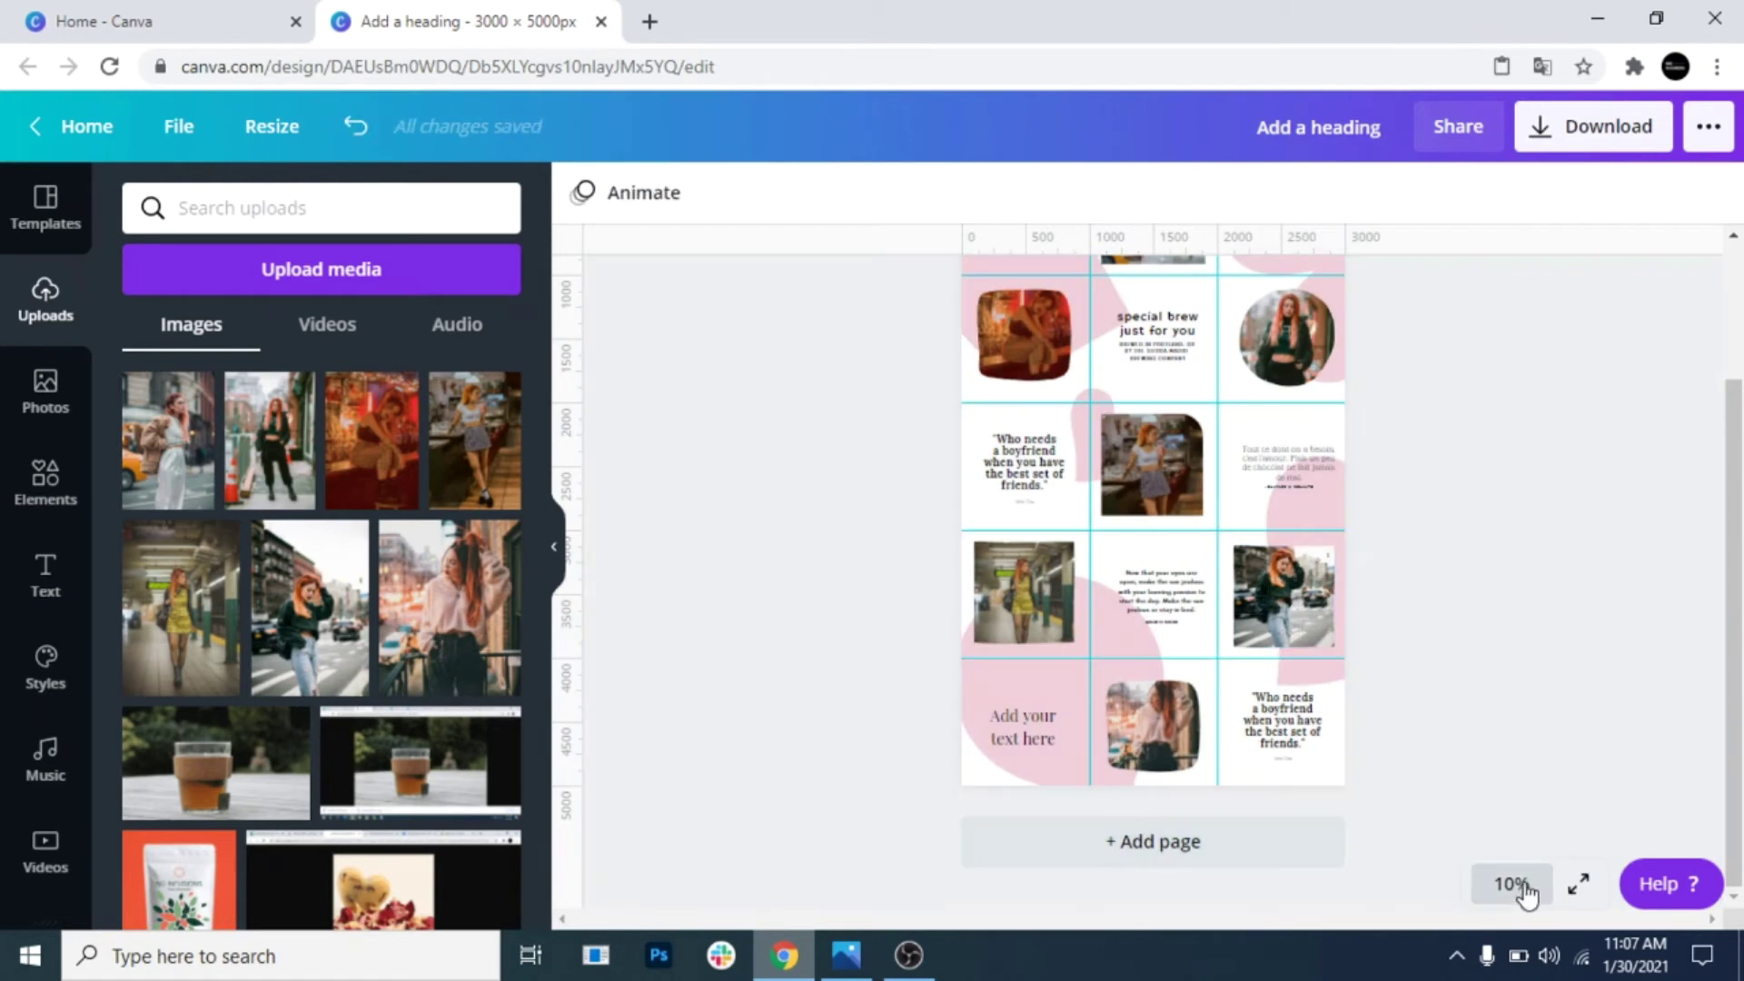
# Duplicate the bottom row's middle photo frame and place the copy slightly offset behind the original
pyautogui.click(1512, 884)
pyautogui.click(1510, 493)
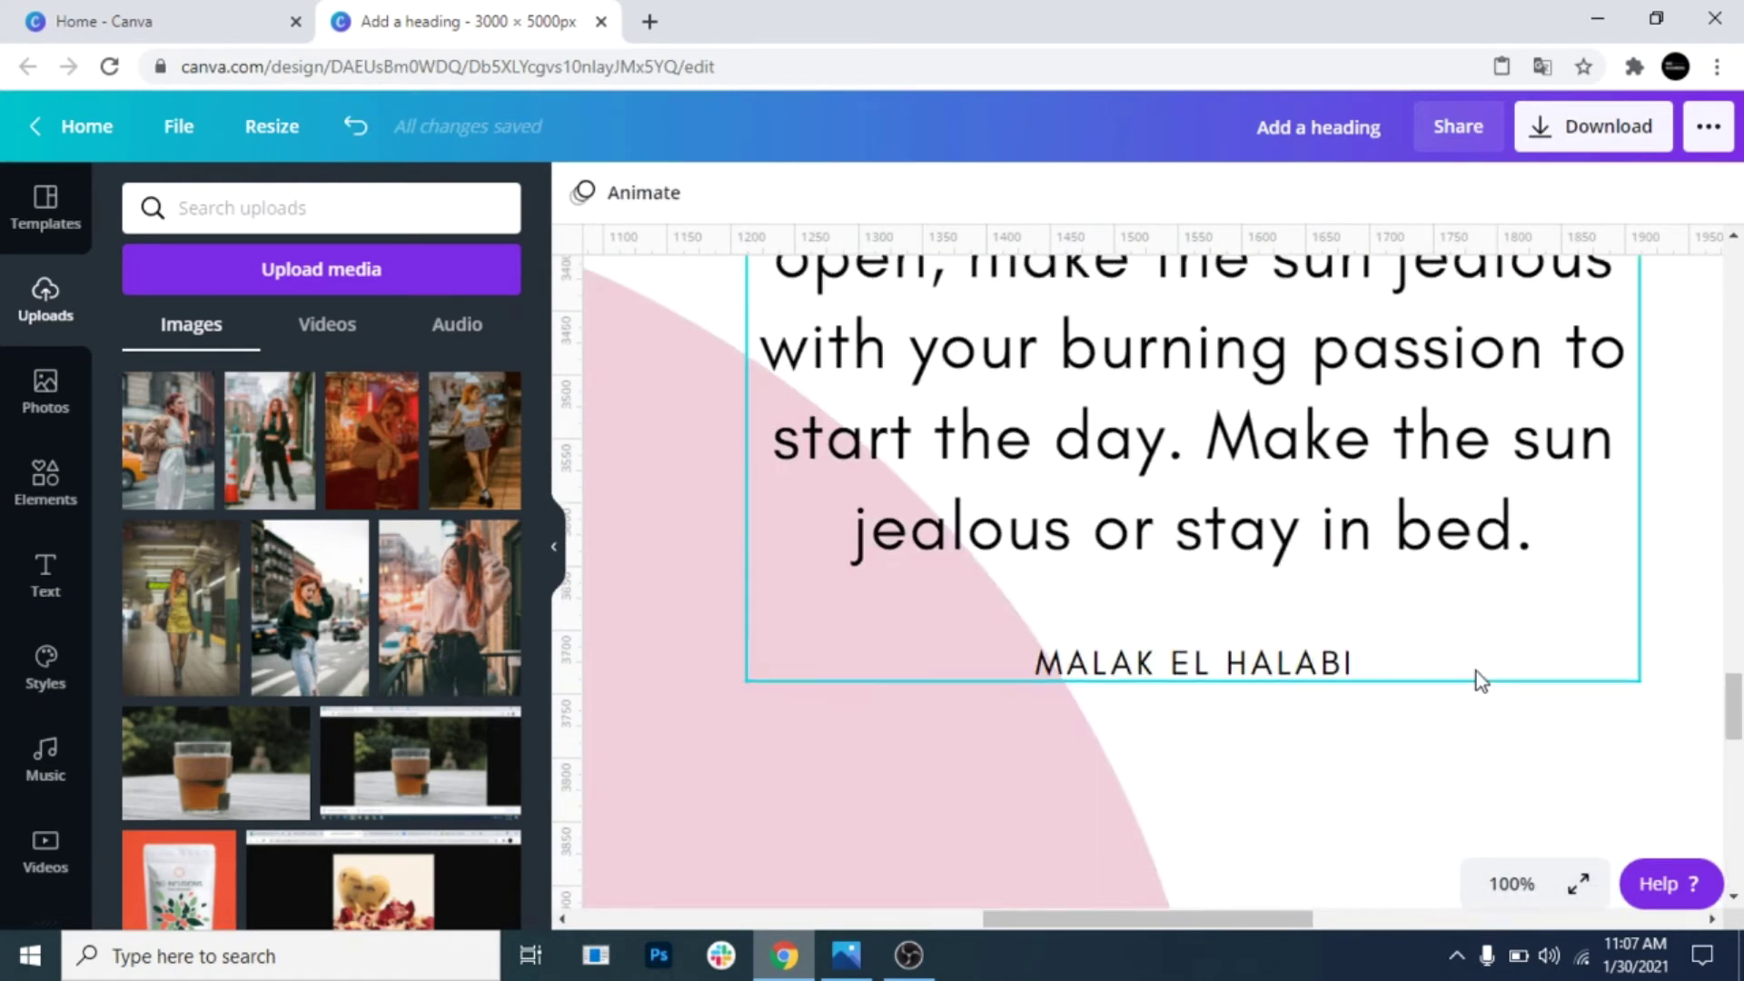
pyautogui.scroll(-12, 1475, 671)
pyautogui.scroll(3, 1346, 570)
pyautogui.click(1504, 883)
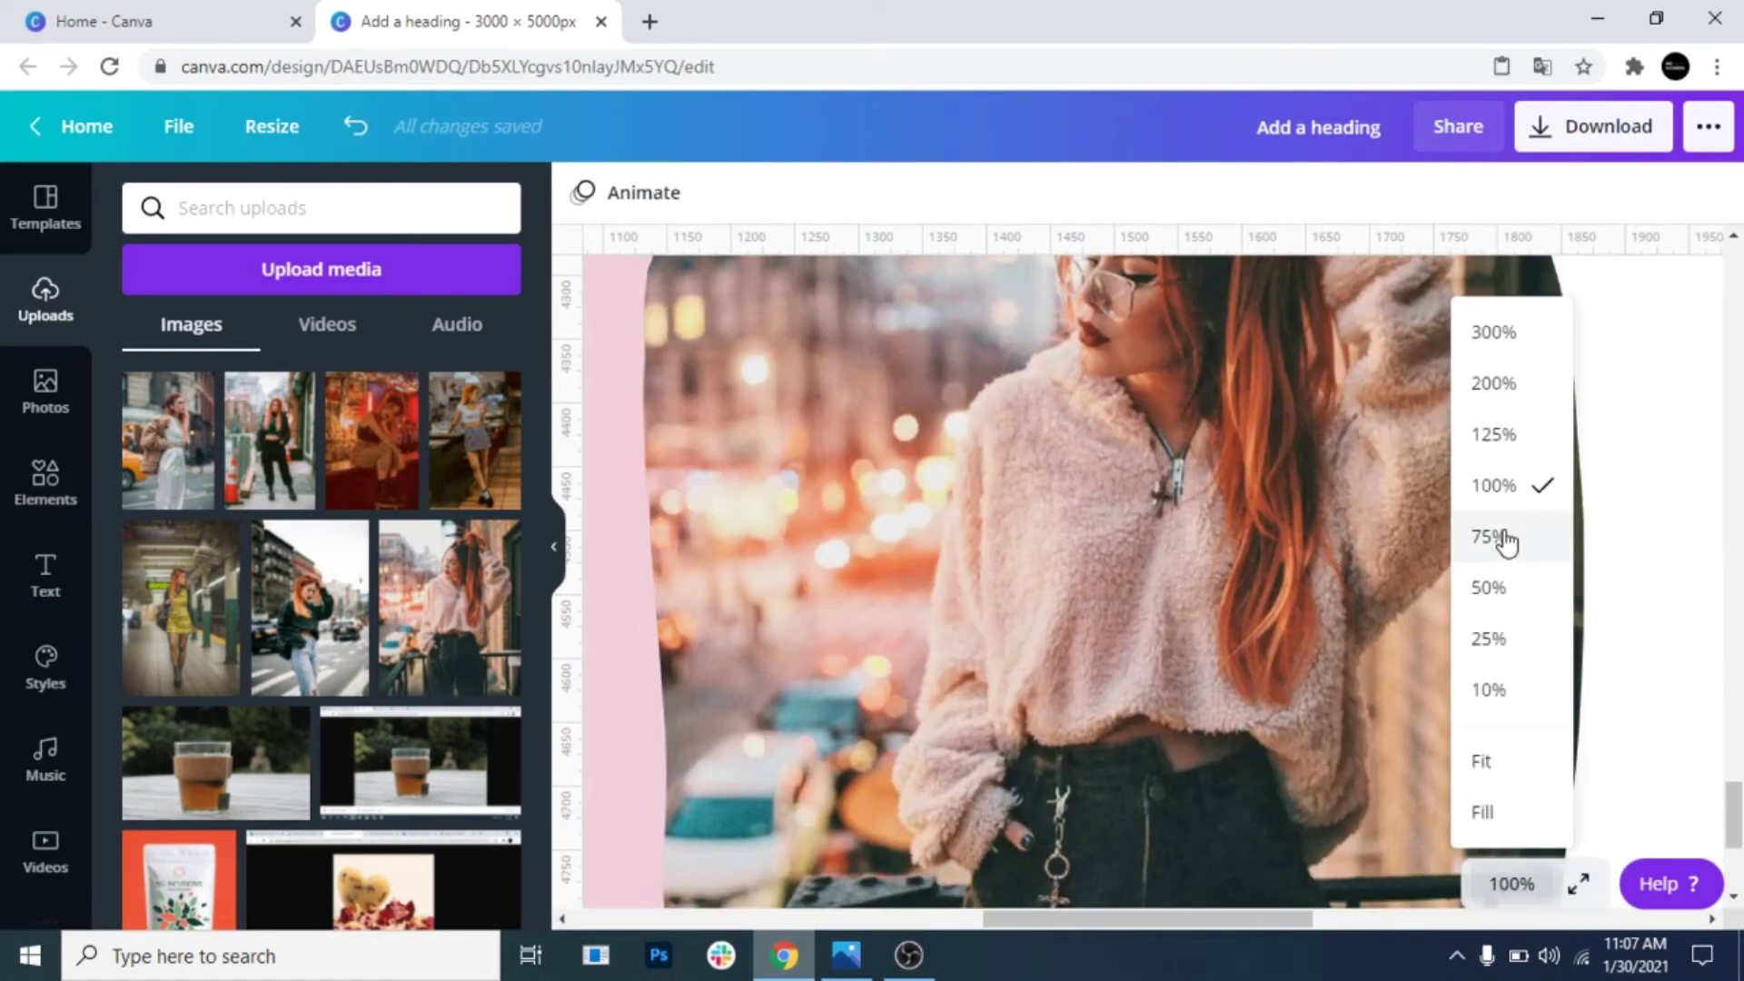
pyautogui.click(1487, 537)
pyautogui.rightClick(1181, 391)
pyautogui.click(1277, 496)
pyautogui.scroll(-4, 1143, 462)
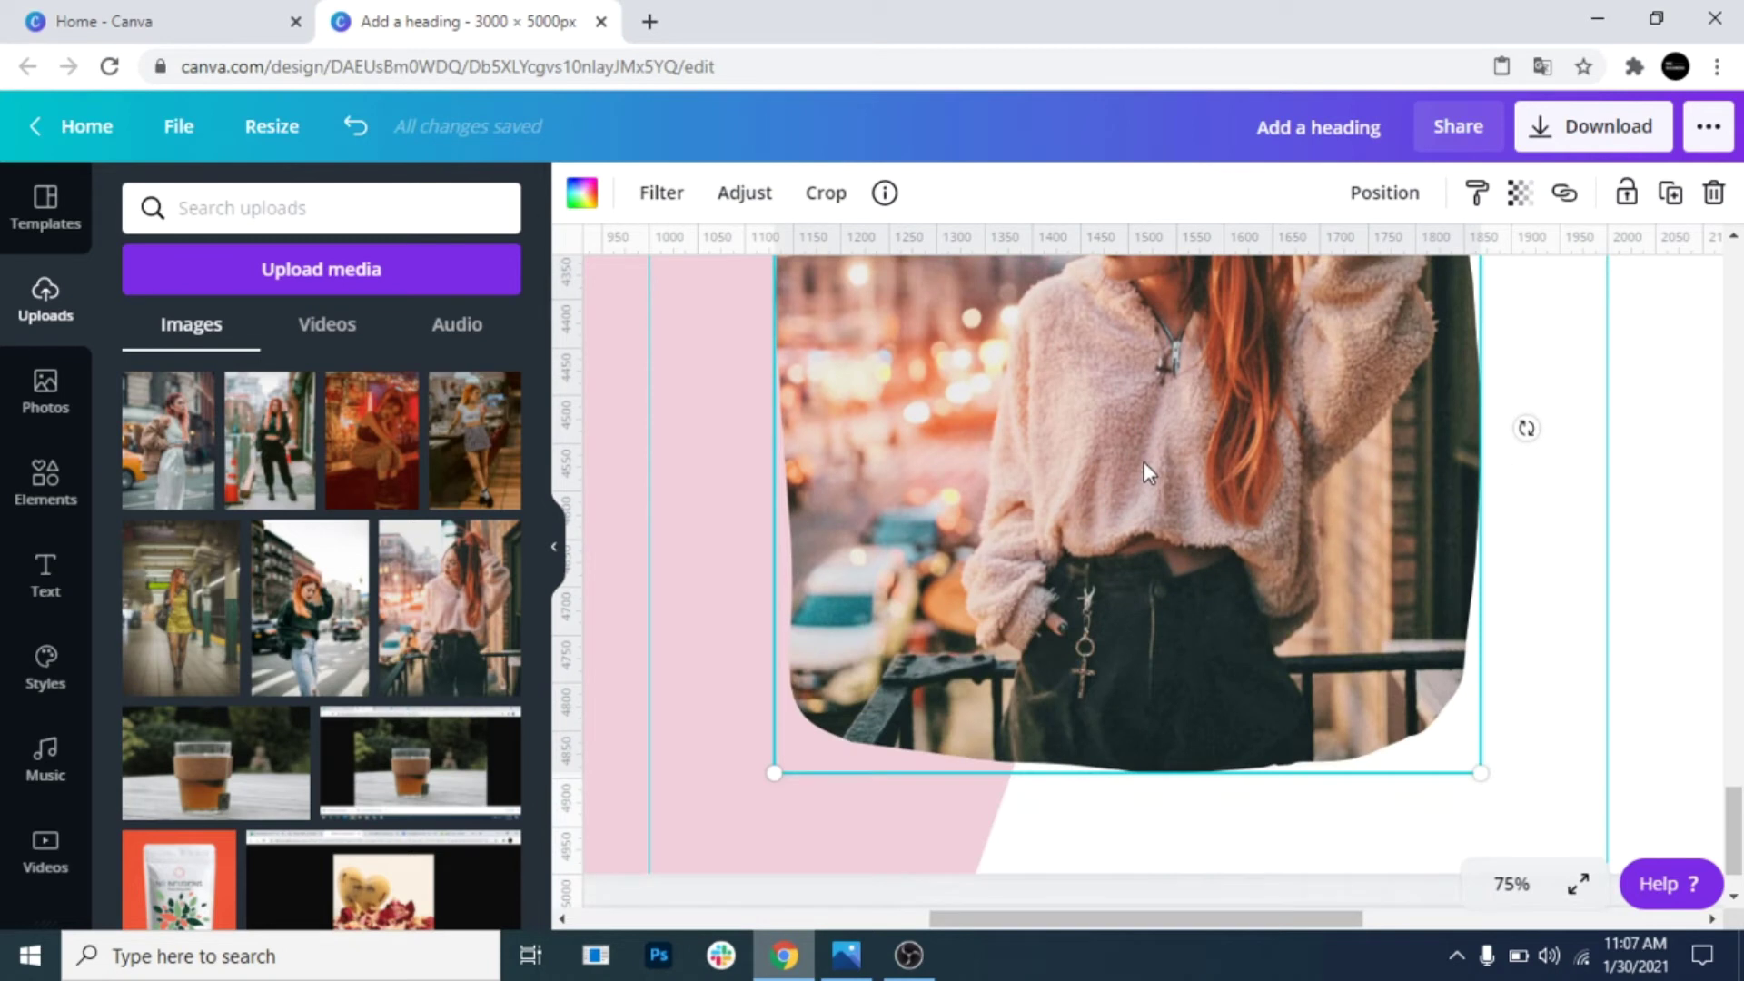
pyautogui.moveTo(1142, 459); pyautogui.dragTo(1172, 480)
pyautogui.rightClick(1132, 467)
pyautogui.click(1199, 481)
# Fill the offset frame copy behind the bottom row's middle photo with the medium gray photo color
pyautogui.click(584, 194)
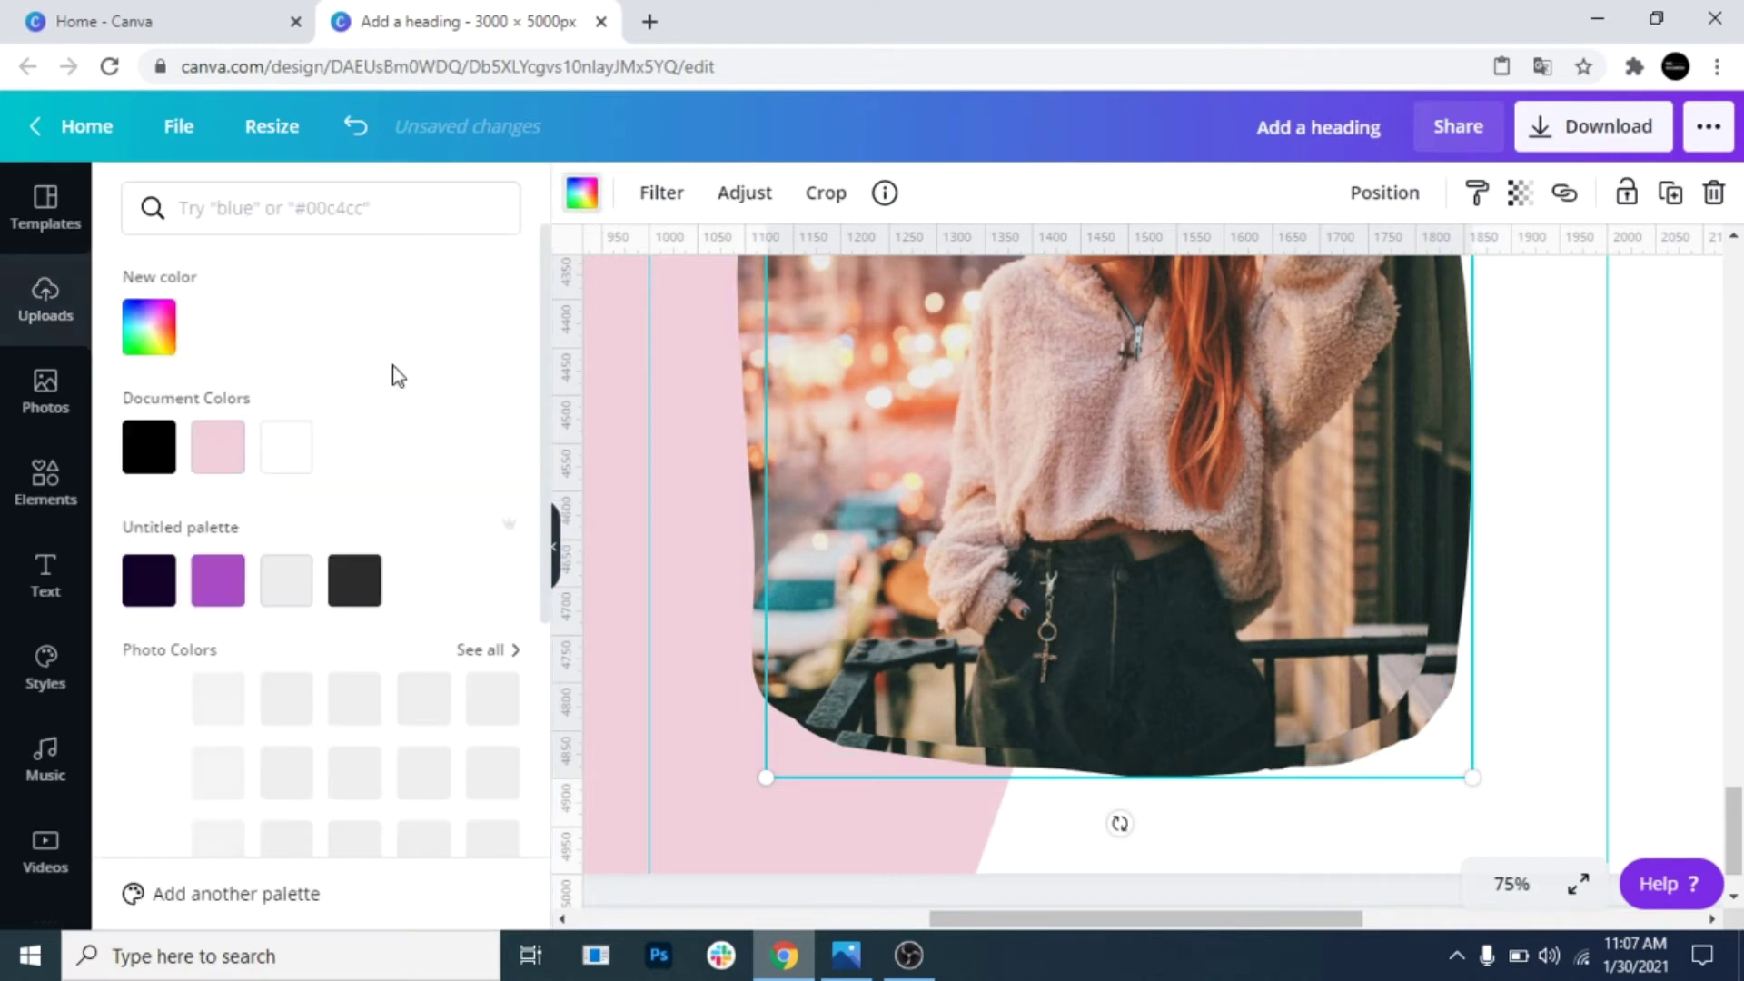
pyautogui.click(285, 577)
pyautogui.scroll(-1, 295, 567)
pyautogui.click(287, 572)
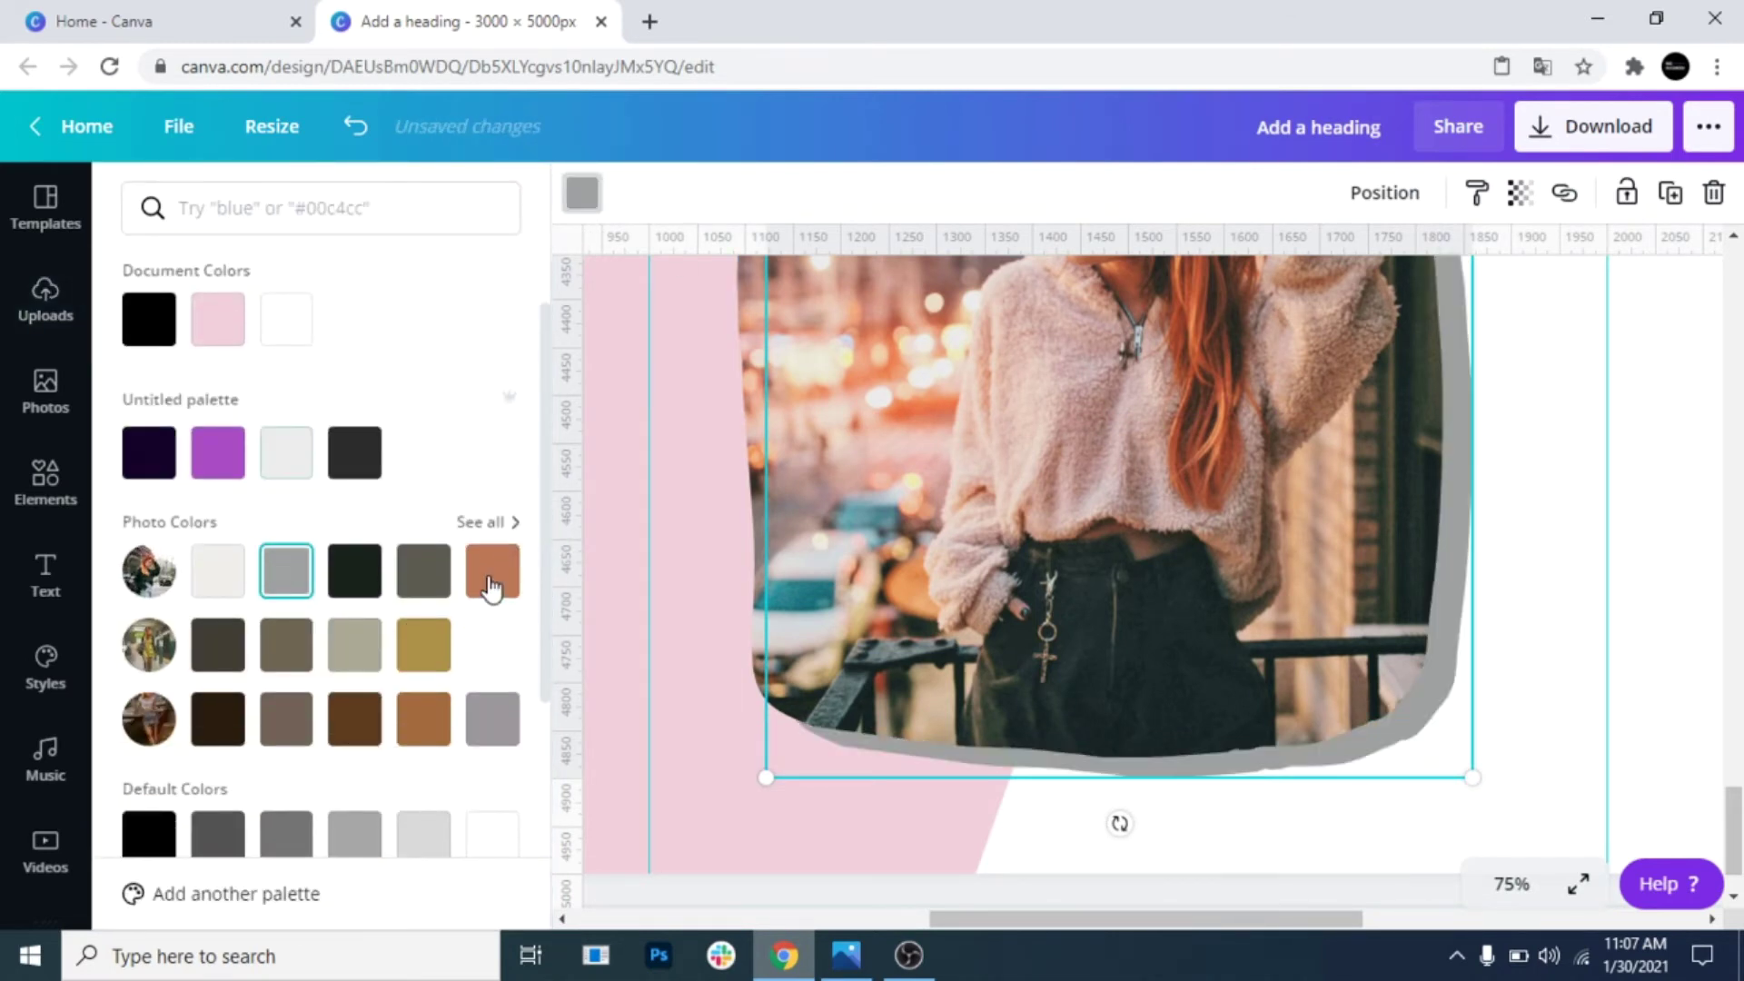
# Recolor the offset frame copy behind the bottom row's middle photo with the pale off-white photo color
pyautogui.scroll(3, 999, 636)
pyautogui.click(1511, 882)
pyautogui.click(1508, 595)
pyautogui.click(1503, 636)
pyautogui.click(1290, 581)
pyautogui.click(1261, 600)
pyautogui.click(581, 193)
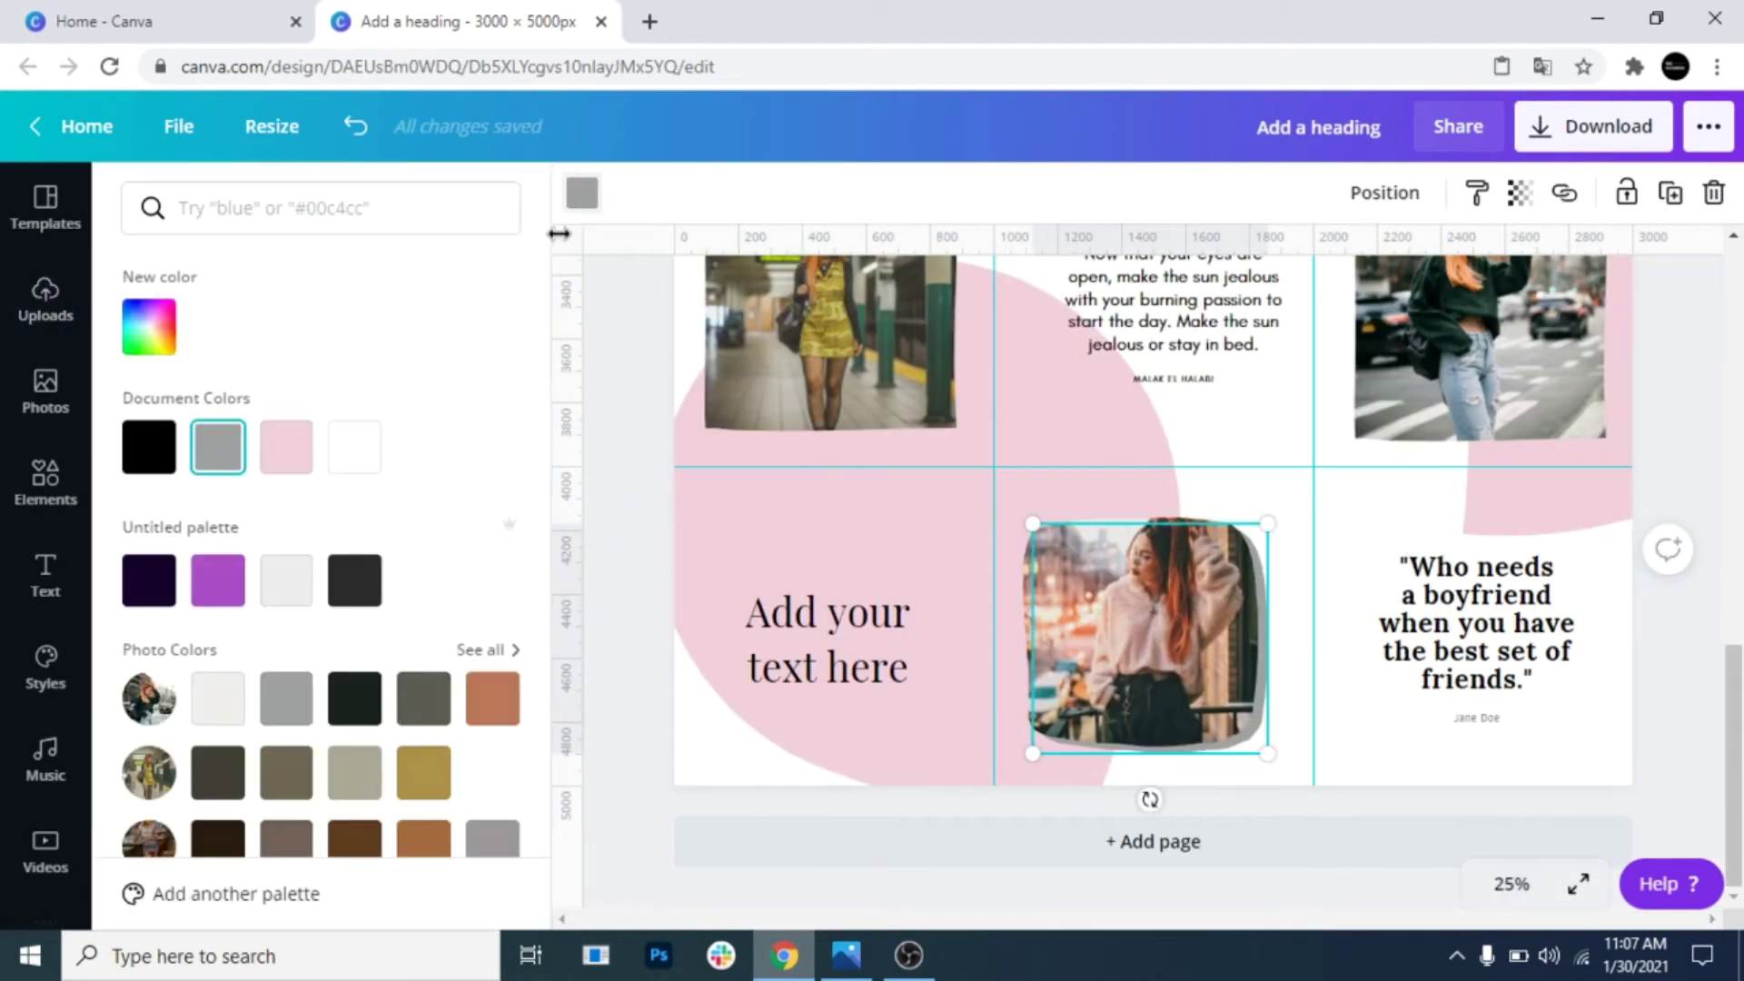
pyautogui.click(218, 702)
pyautogui.click(1668, 675)
pyautogui.click(1672, 685)
# Back the third row's middle photo with a slightly offset duplicate frame filled in pale off-white
pyautogui.scroll(5, 1672, 685)
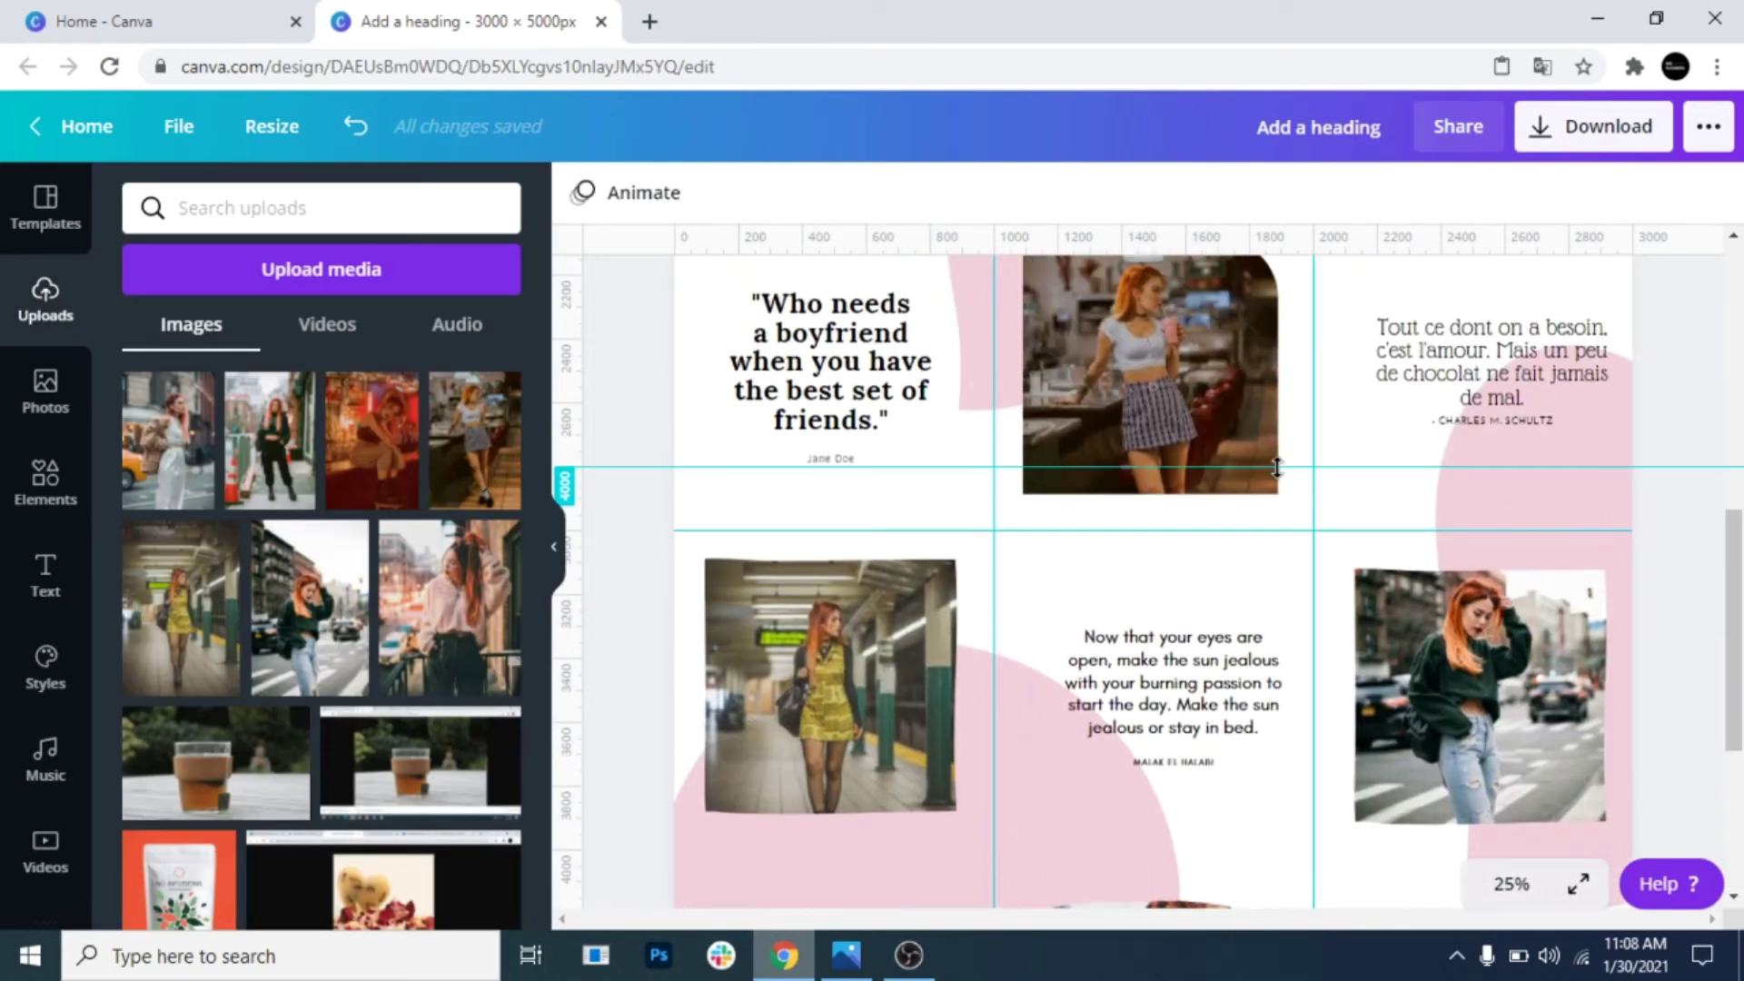
pyautogui.scroll(2, 1240, 389)
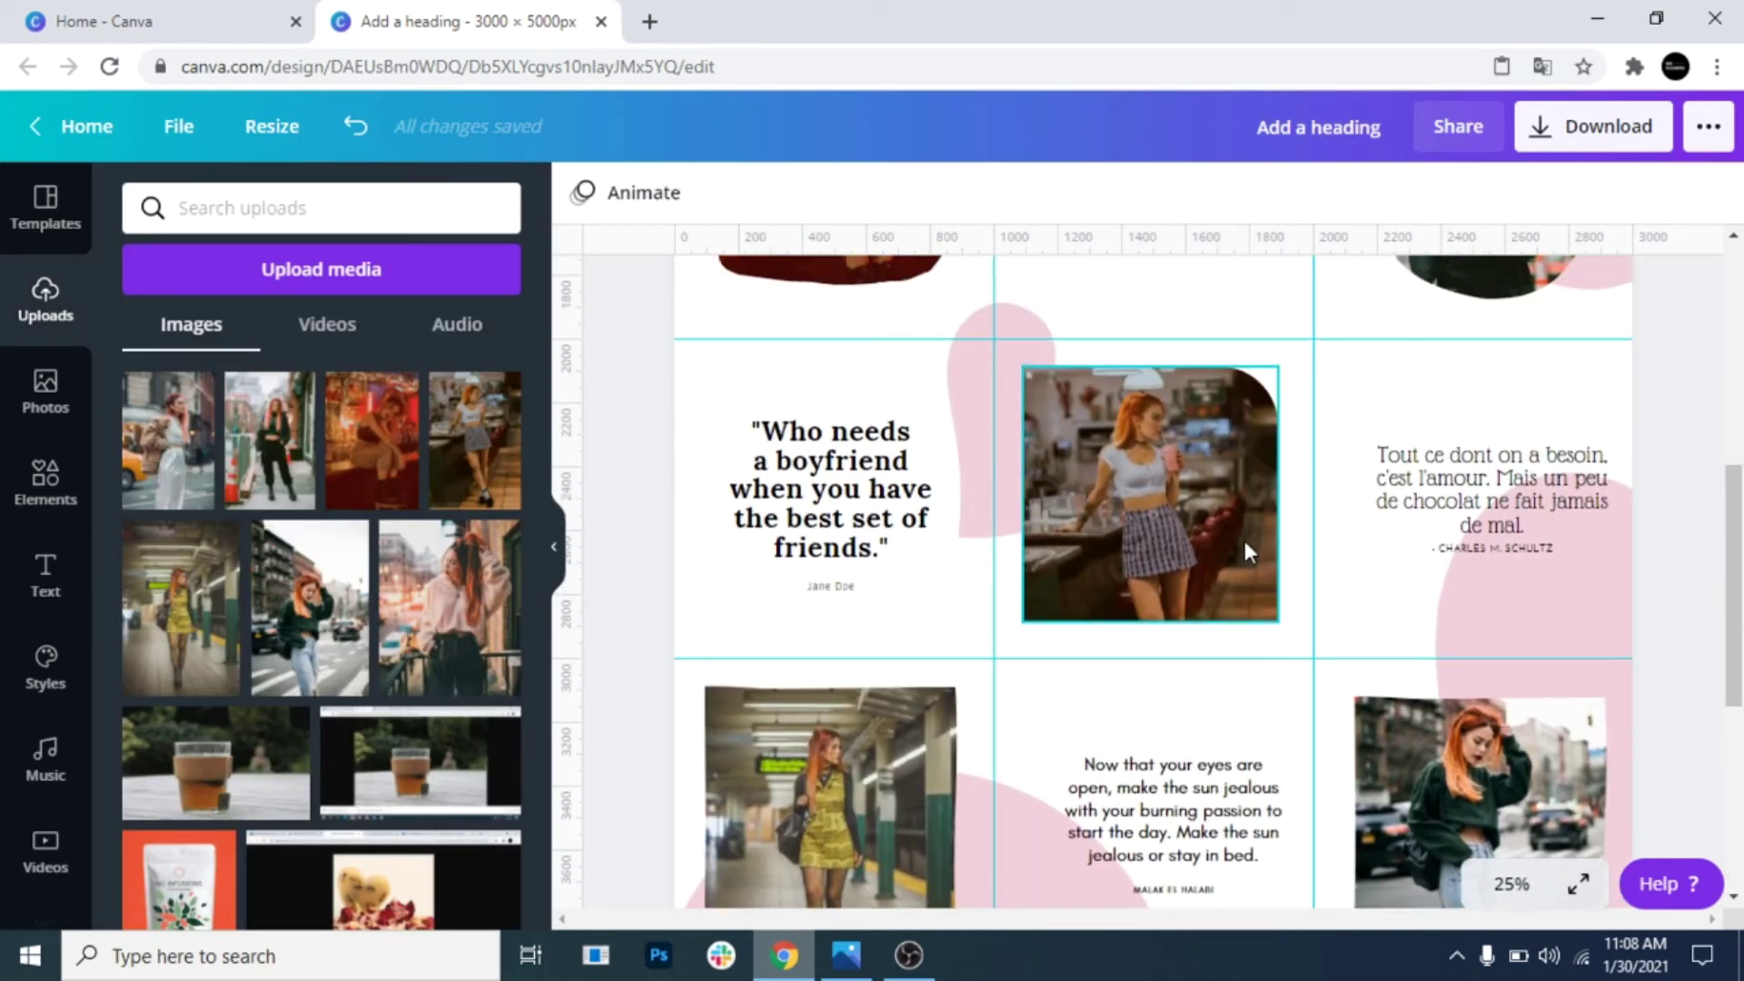
pyautogui.click(1238, 490)
pyautogui.moveTo(1217, 480)
pyautogui.mouseDown()
pyautogui.moveTo(1230, 508)
pyautogui.moveTo(1183, 449)
pyautogui.moveTo(1280, 555)
pyautogui.moveTo(1226, 486)
pyautogui.mouseUp()
pyautogui.click(581, 193)
pyautogui.click(299, 588)
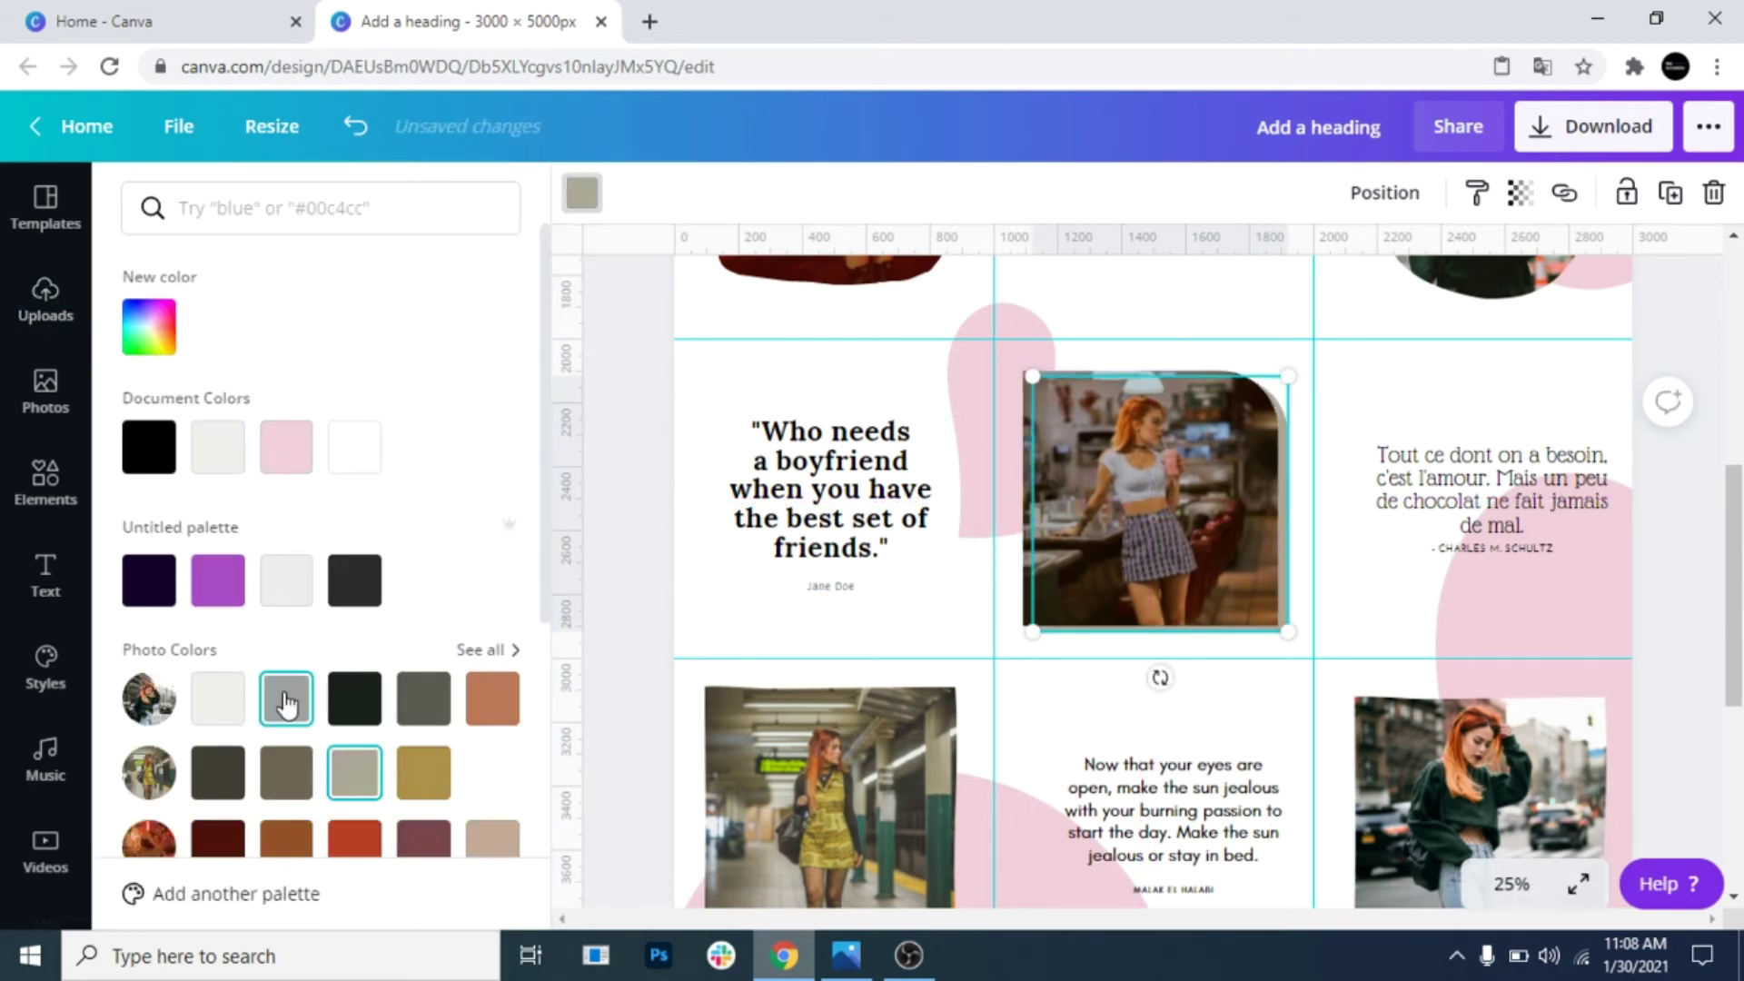
pyautogui.click(1185, 322)
# Back the top row's middle photo with a slightly offset duplicate frame filled in light gray
pyautogui.scroll(5, 1360, 579)
pyautogui.click(1229, 456)
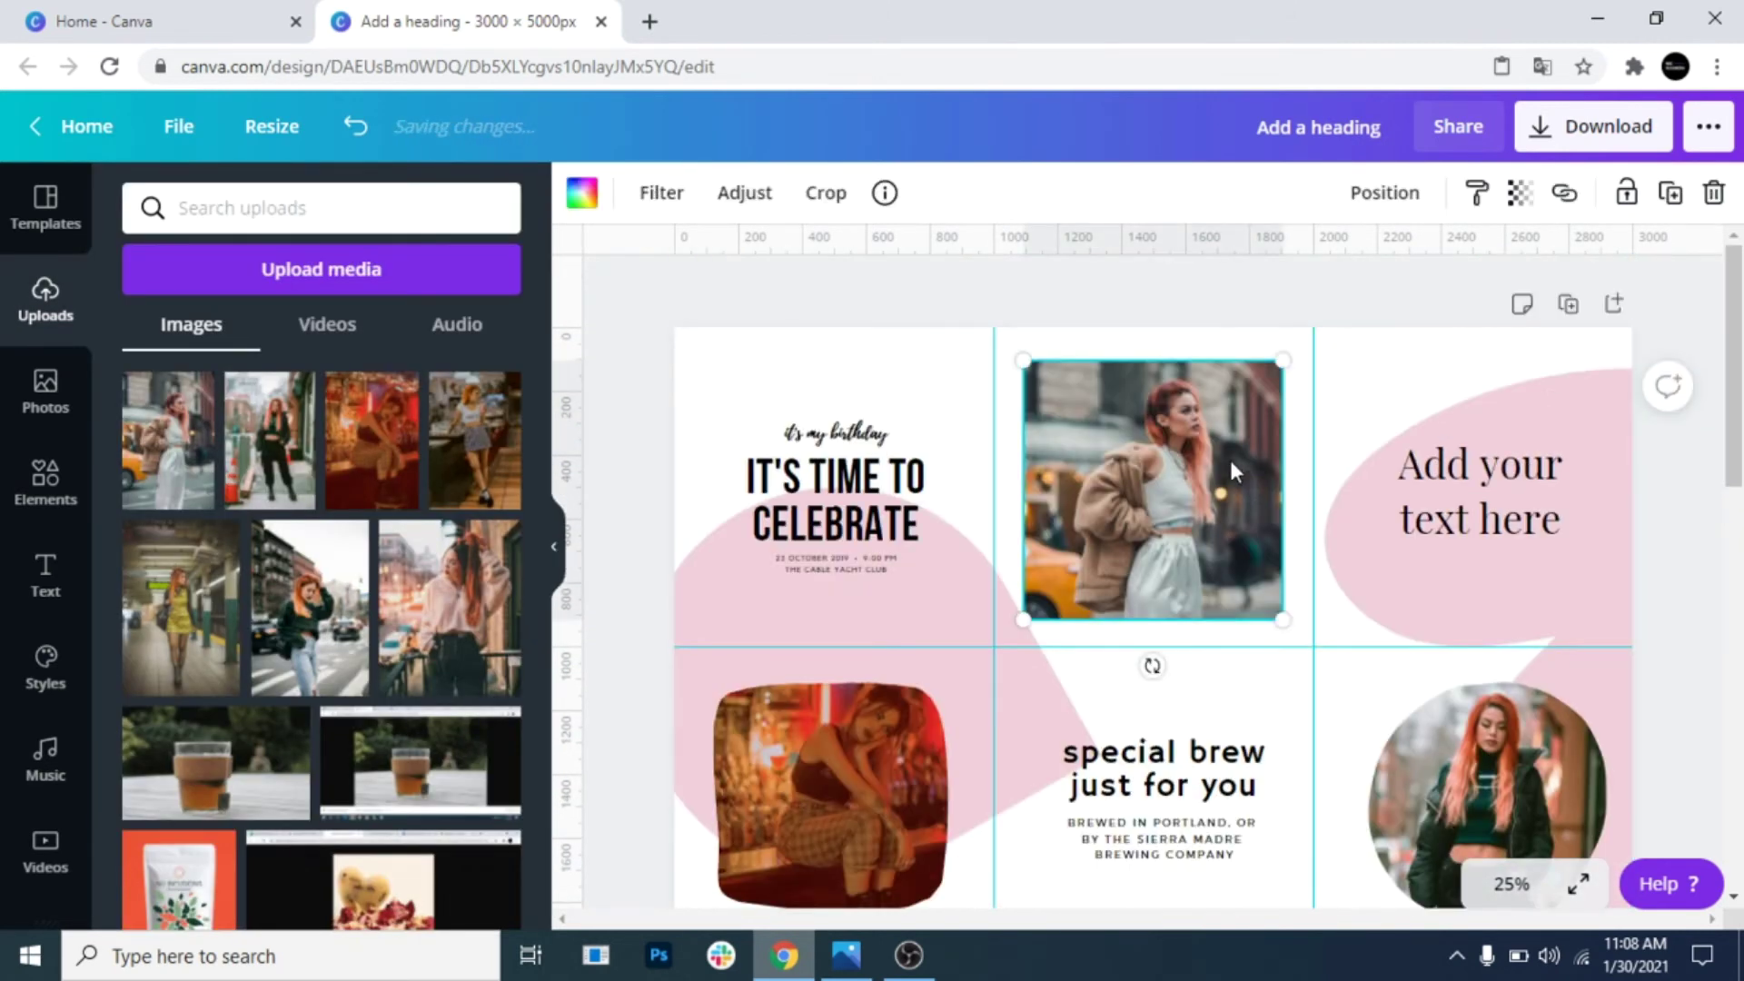
pyautogui.rightClick(1192, 385)
pyautogui.click(1294, 590)
pyautogui.click(581, 192)
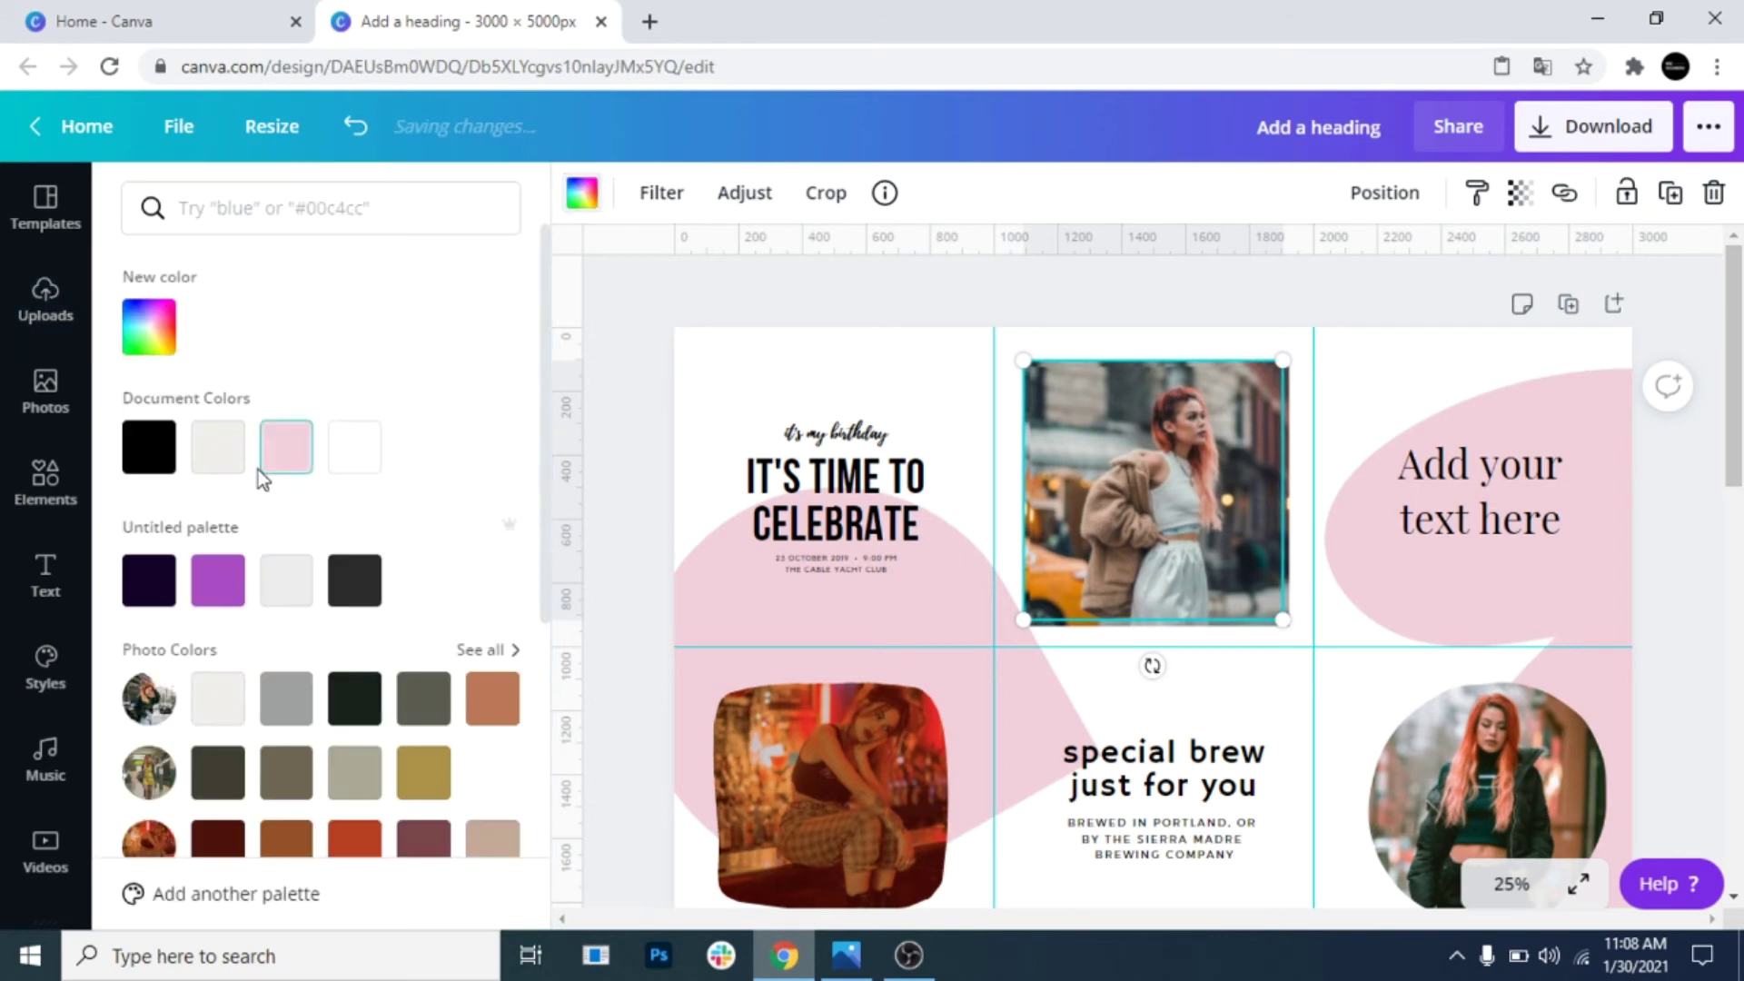
pyautogui.click(1181, 351)
# Search the elements for "quote" and place a solid quotation mark above the "Add your text here" heading in the bottom row's first cell
pyautogui.scroll(-10, 1323, 584)
pyautogui.click(1512, 883)
pyautogui.click(1497, 689)
pyautogui.click(817, 607)
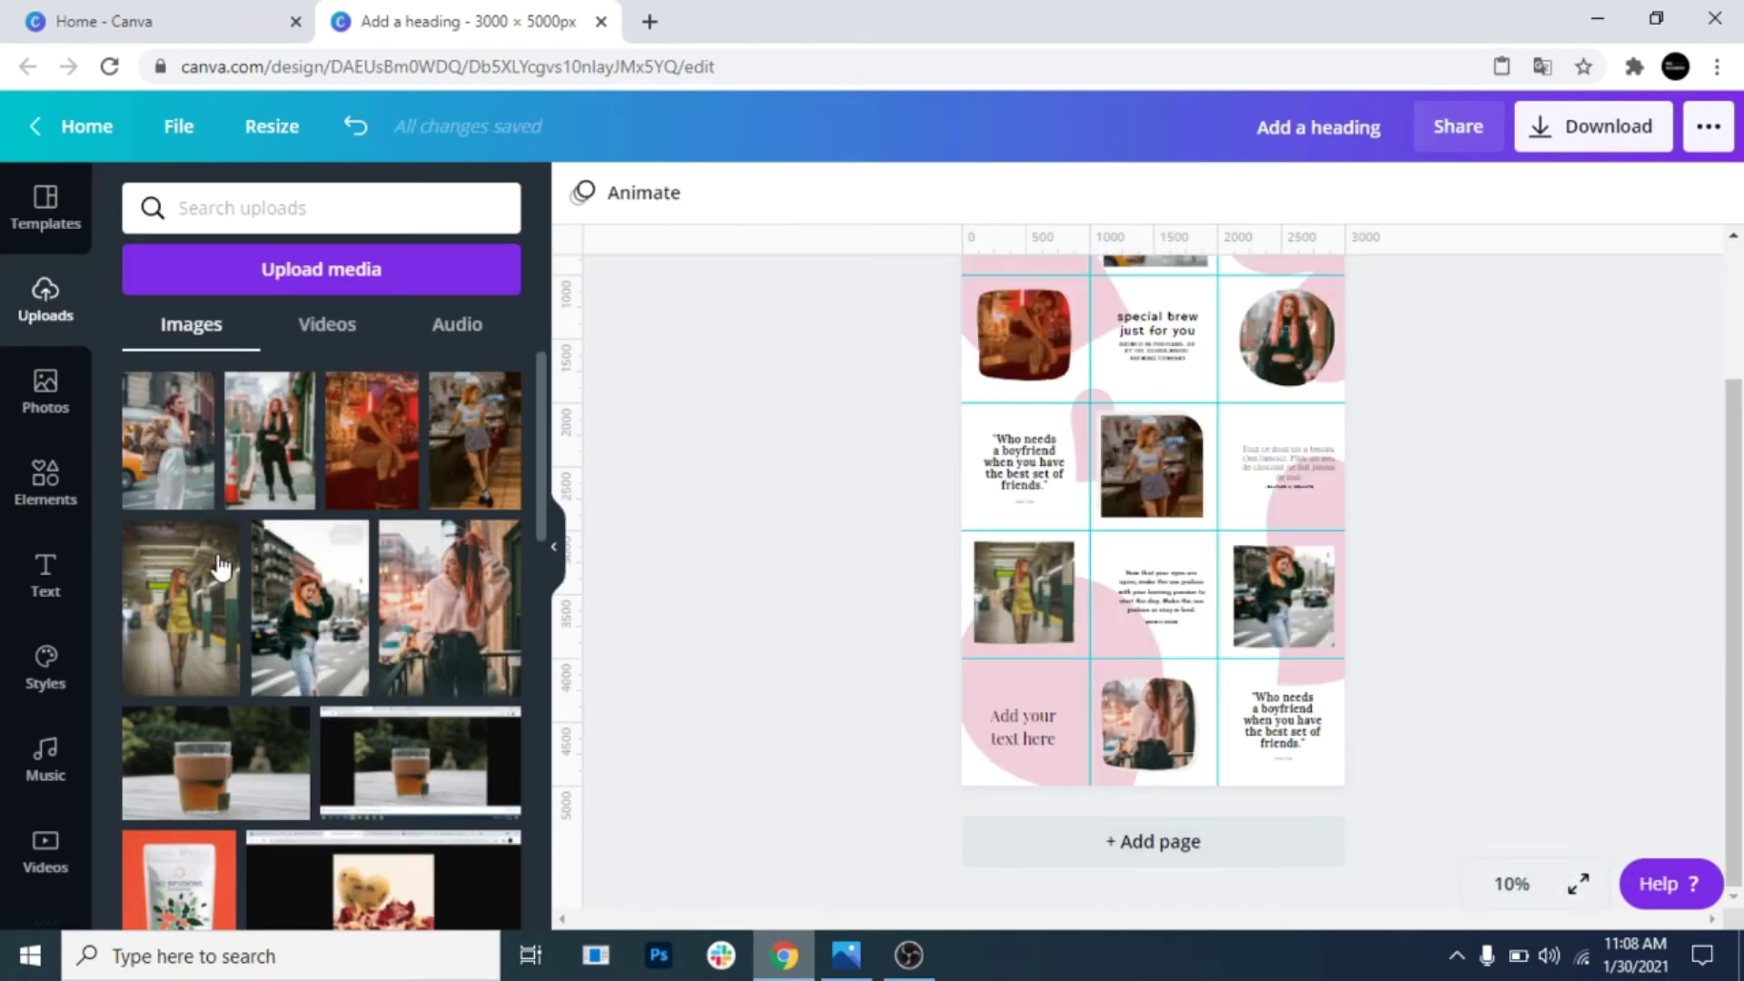
pyautogui.click(46, 481)
pyautogui.write('quote')
pyautogui.press('Return')
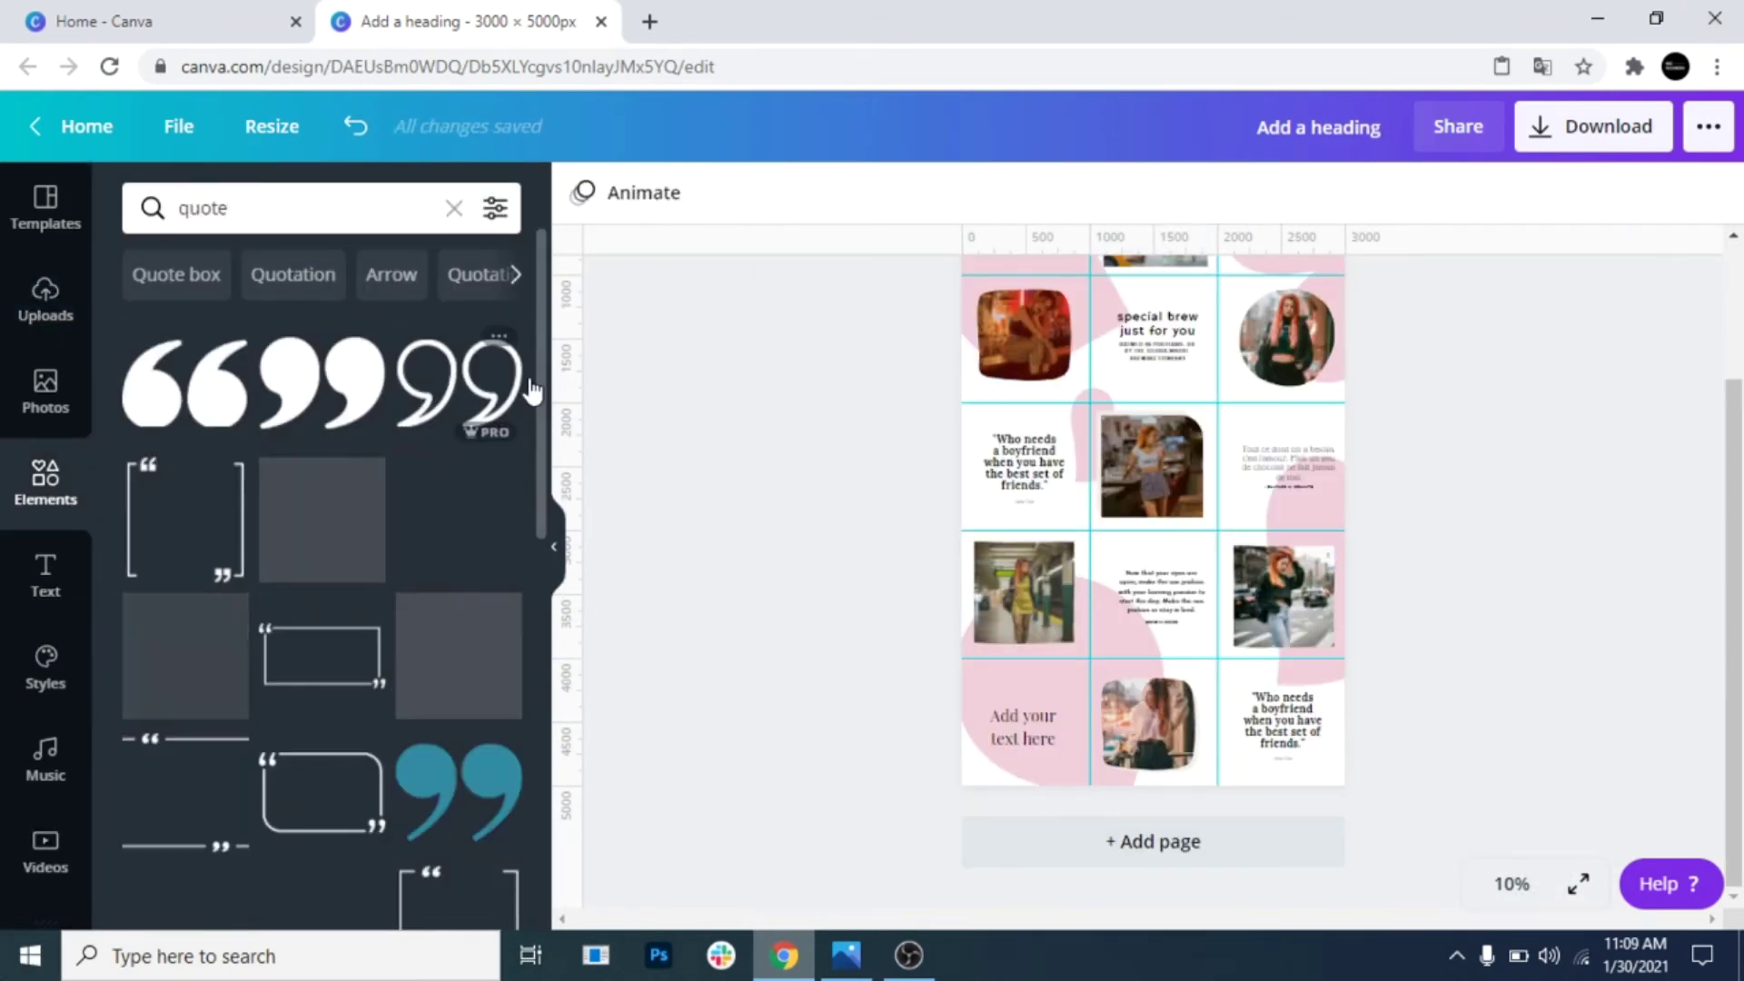
pyautogui.click(191, 424)
pyautogui.moveTo(1136, 498); pyautogui.dragTo(1031, 690)
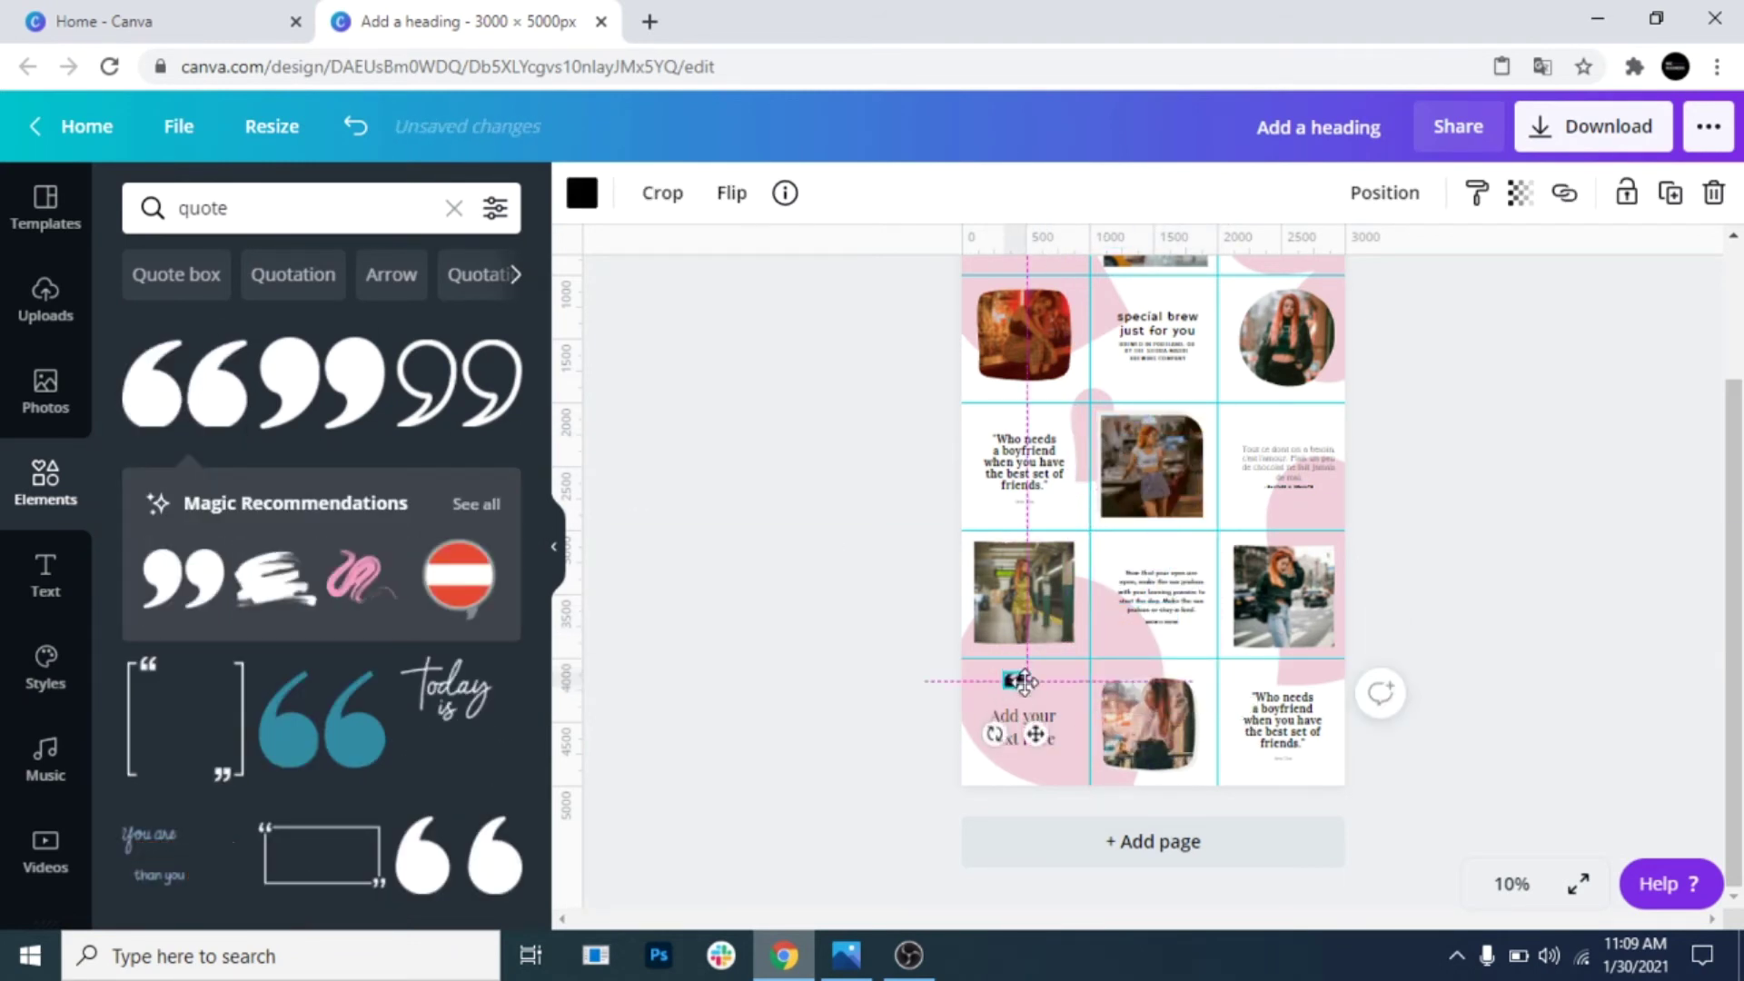
pyautogui.click(1480, 592)
# Copy the quotation mark and place the duplicate above the French quote in the third row's last cell
pyautogui.scroll(2, 1480, 593)
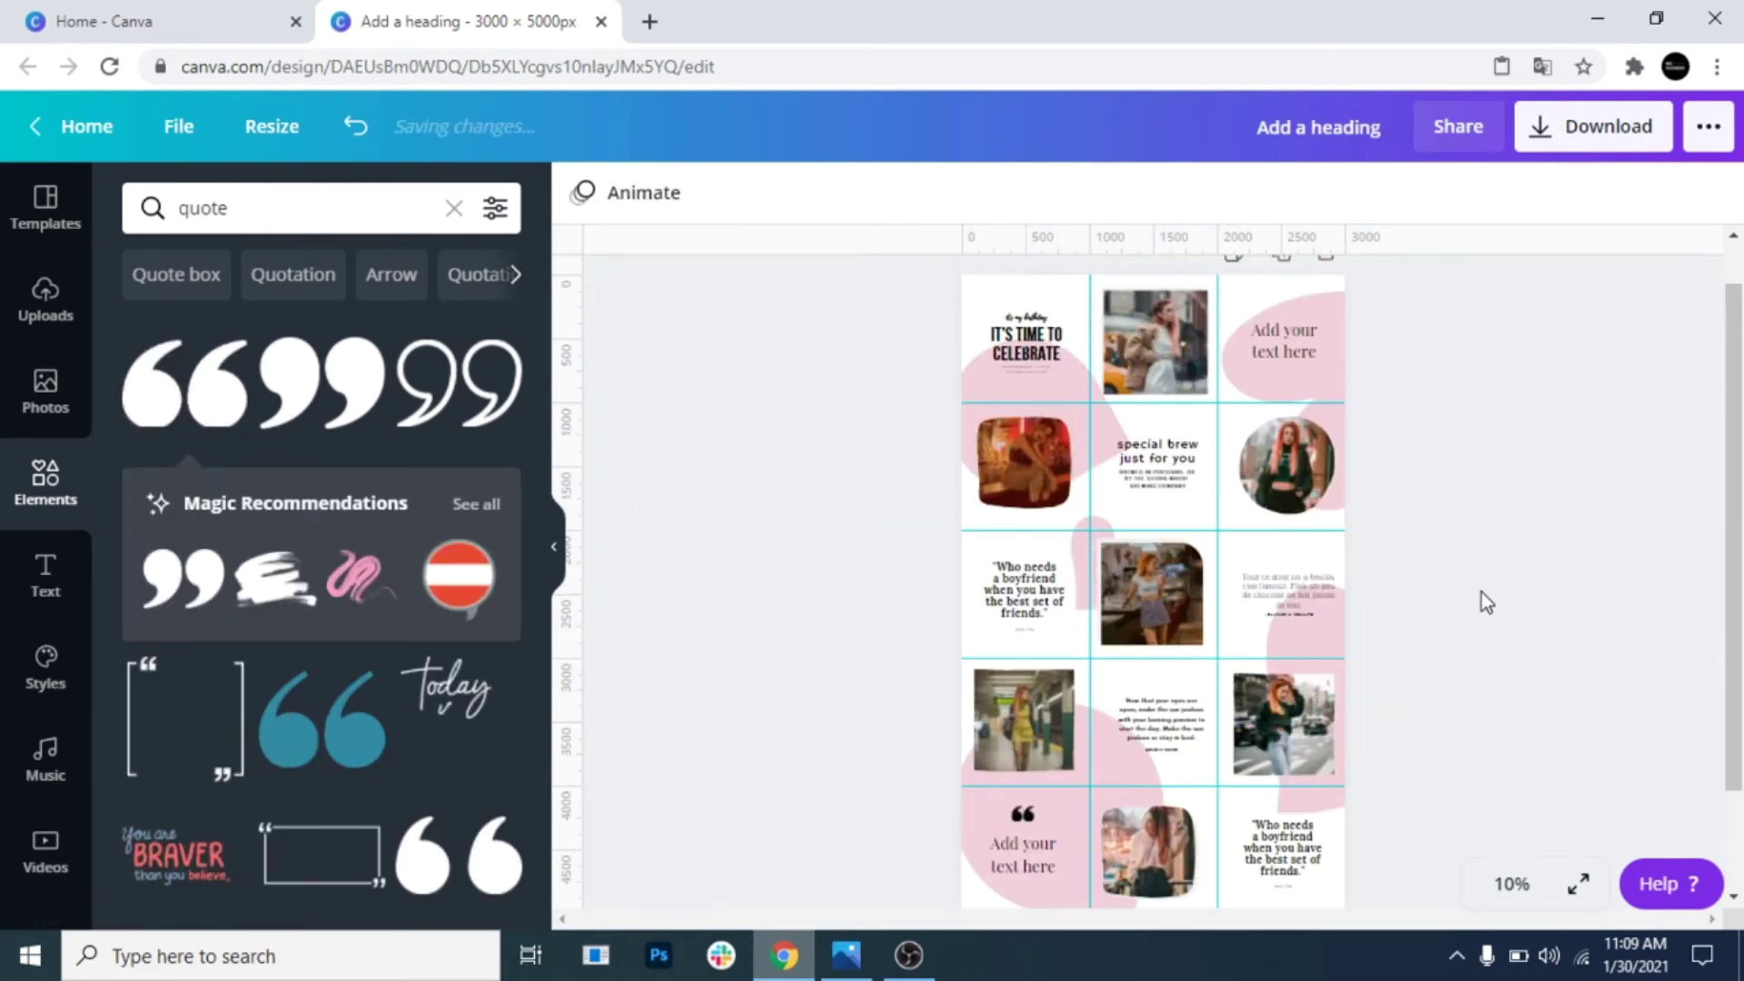
pyautogui.rightClick(1022, 814)
pyautogui.click(1119, 491)
pyautogui.rightClick(1281, 554)
pyautogui.click(1352, 599)
pyautogui.moveTo(1028, 818); pyautogui.dragTo(1284, 558)
pyautogui.click(1397, 653)
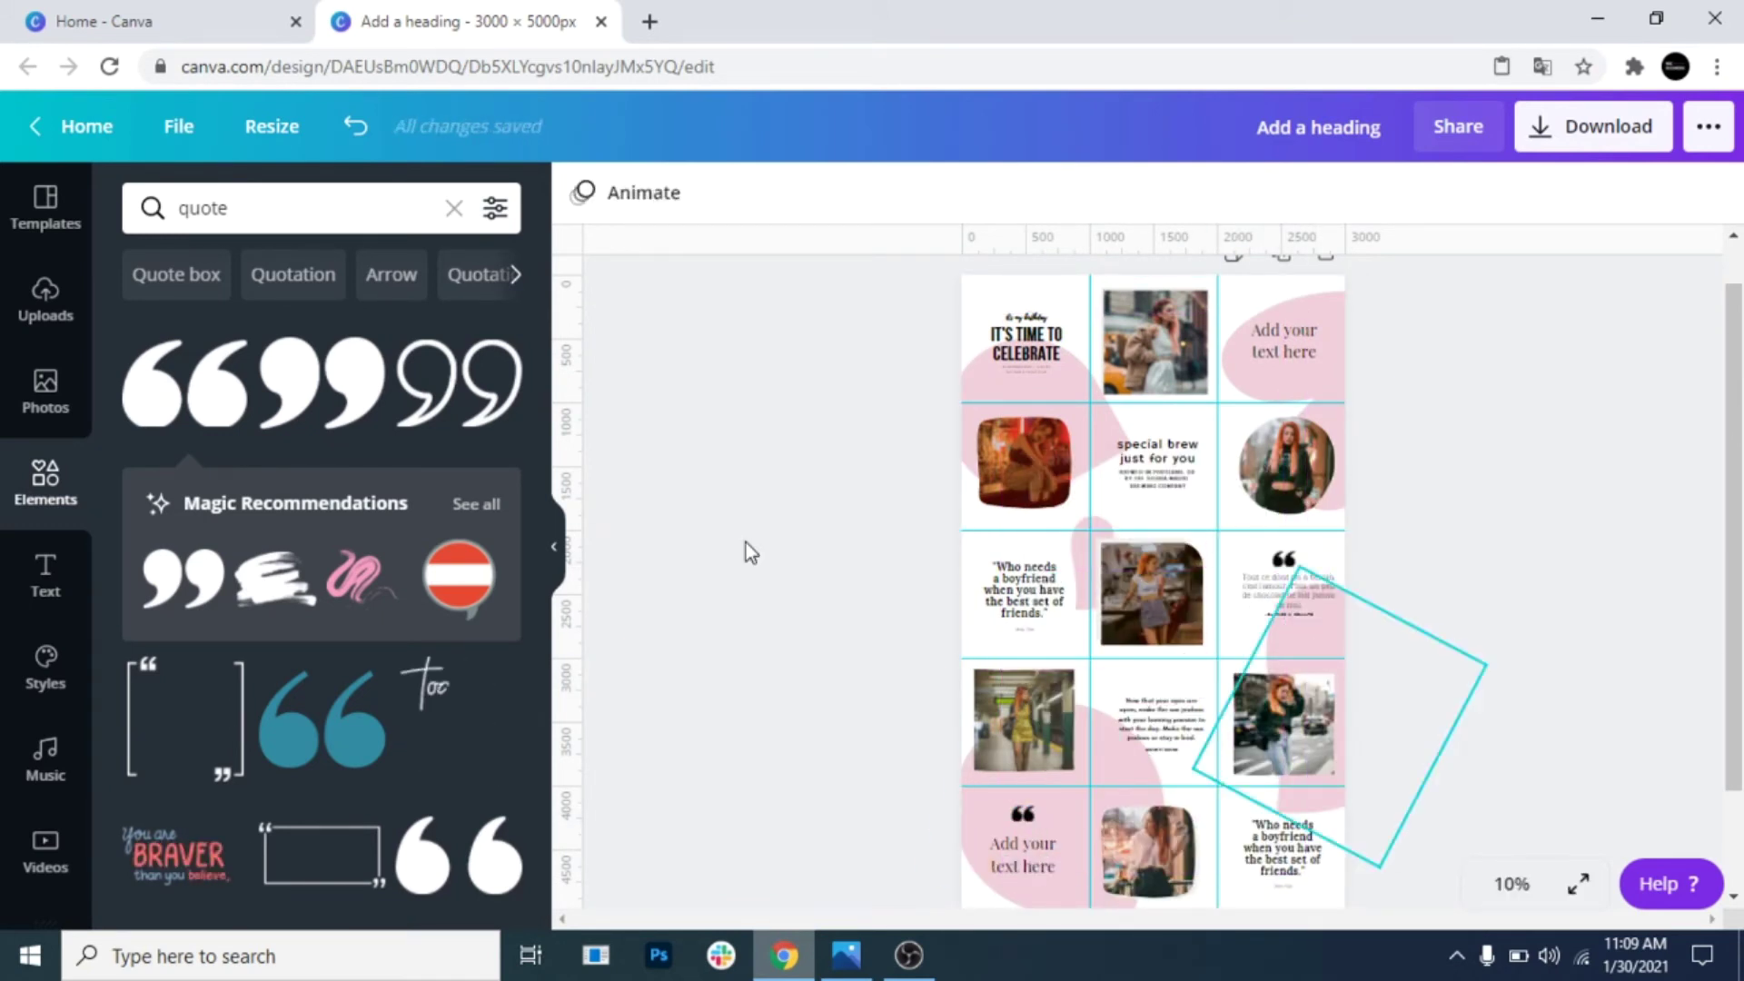
# Add the brush-stroke graphic in pale pink, shrunk and placed just below the lower corner of the top row's middle photo
pyautogui.click(274, 603)
pyautogui.click(581, 192)
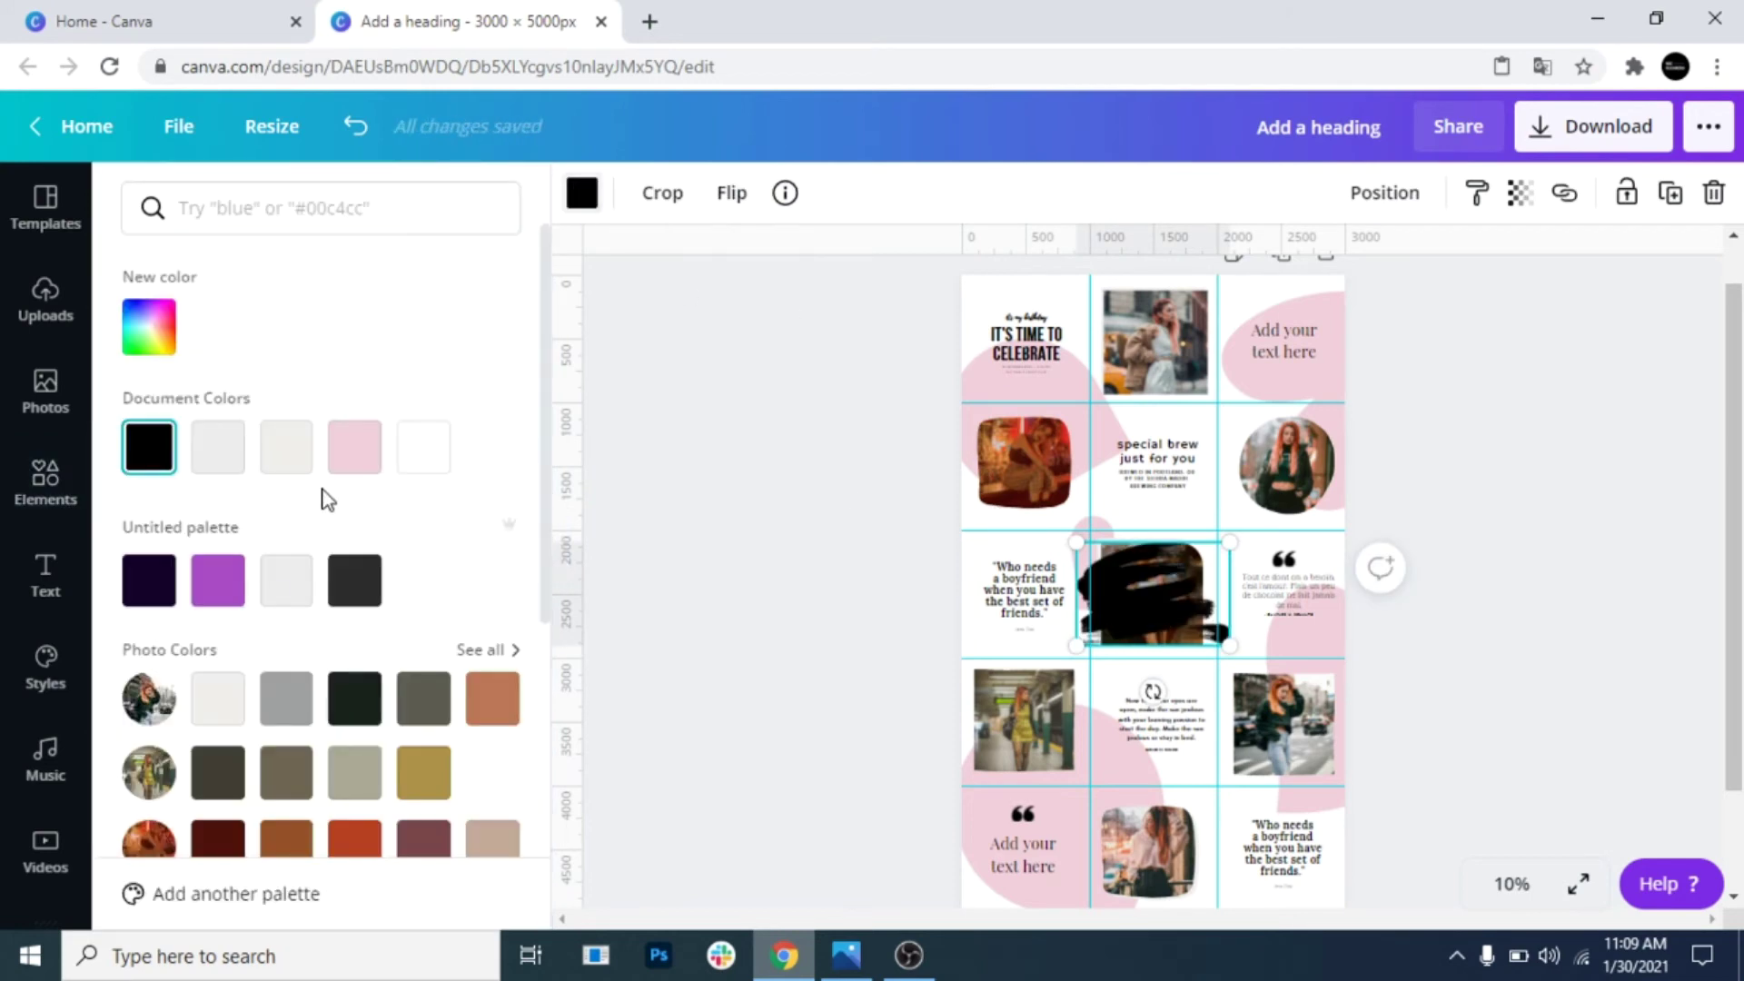
pyautogui.click(355, 446)
pyautogui.moveTo(1229, 645)
pyautogui.mouseDown()
pyautogui.moveTo(1133, 581)
pyautogui.moveTo(1208, 393)
pyautogui.mouseUp()
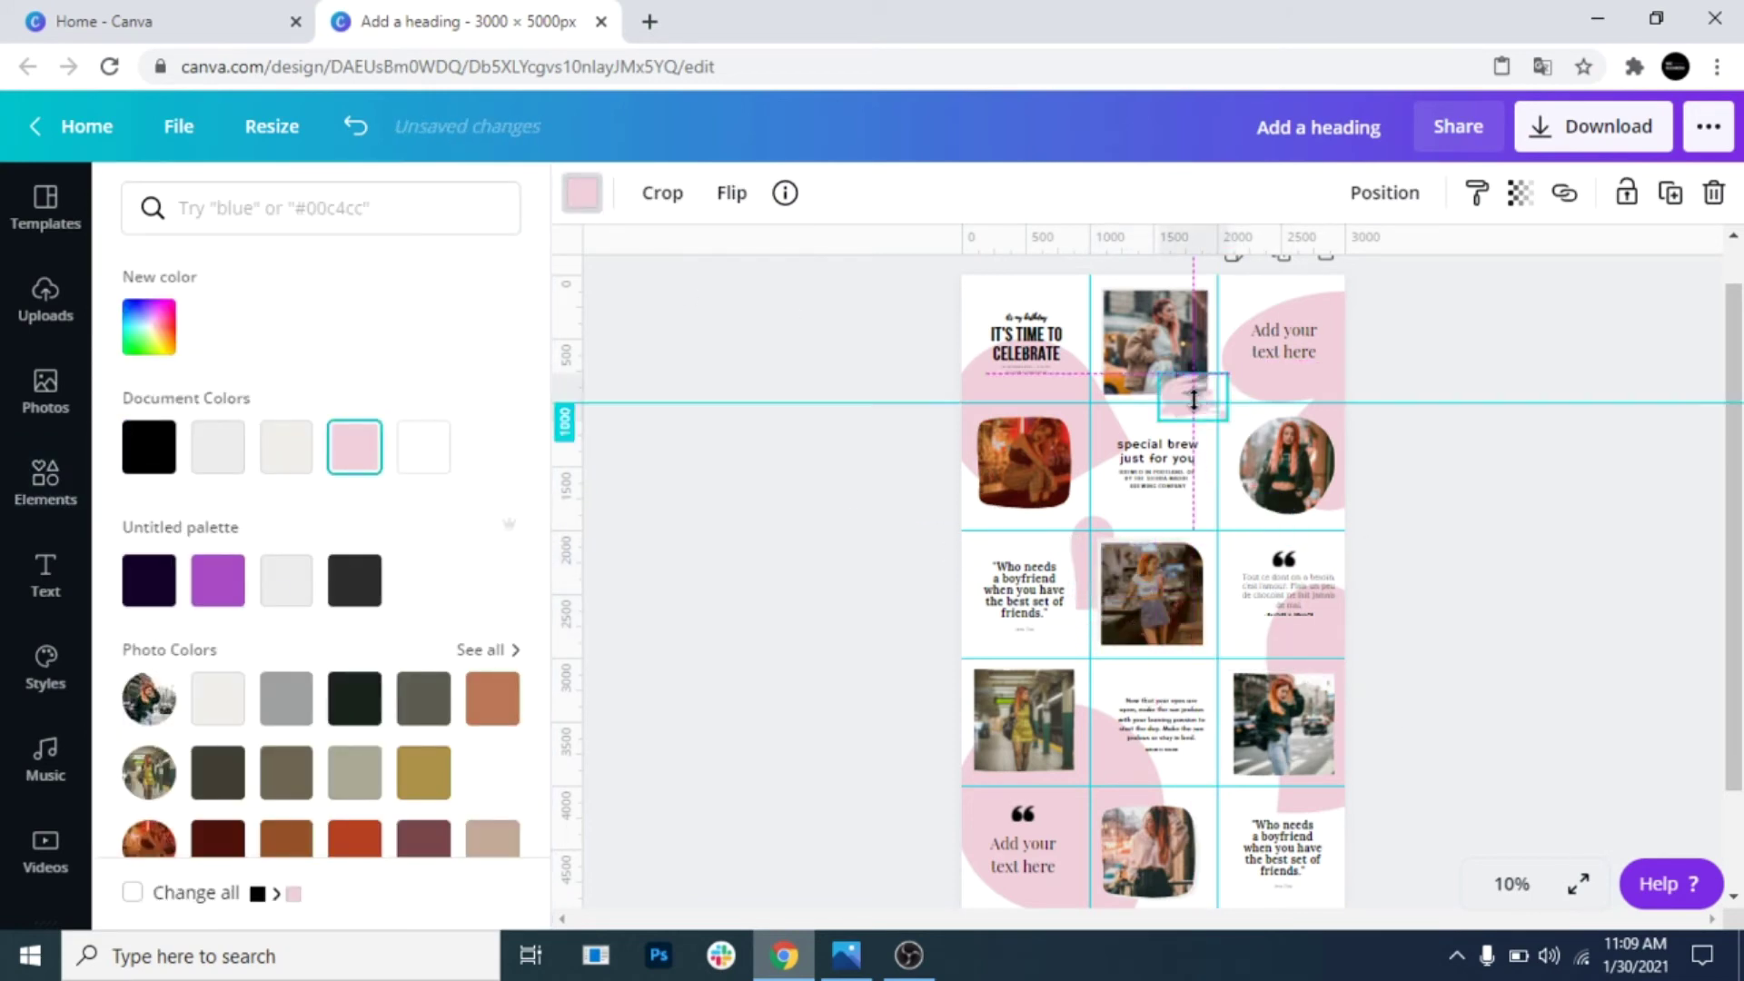
pyautogui.click(1472, 610)
# Clear the quote search and add the thin blue-green palm leaf from the Bright Leaves collection
pyautogui.scroll(-3, 372, 609)
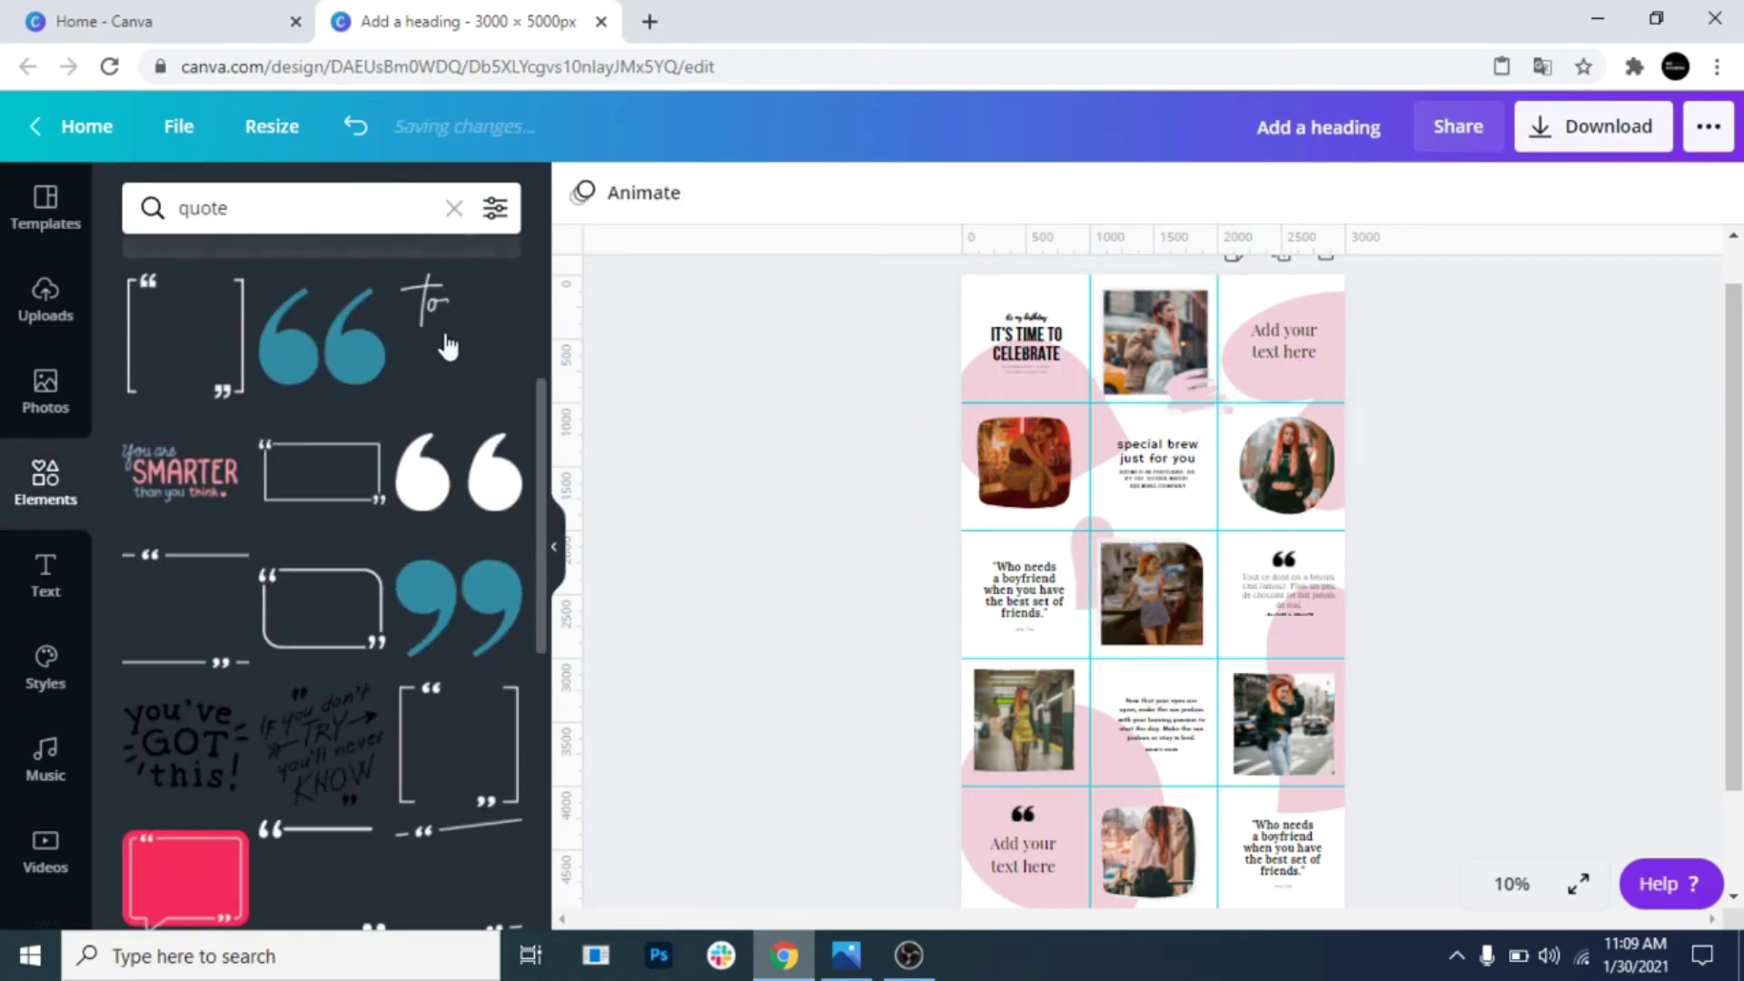
pyautogui.click(456, 208)
pyautogui.scroll(-10, 385, 668)
pyautogui.scroll(-15, 379, 613)
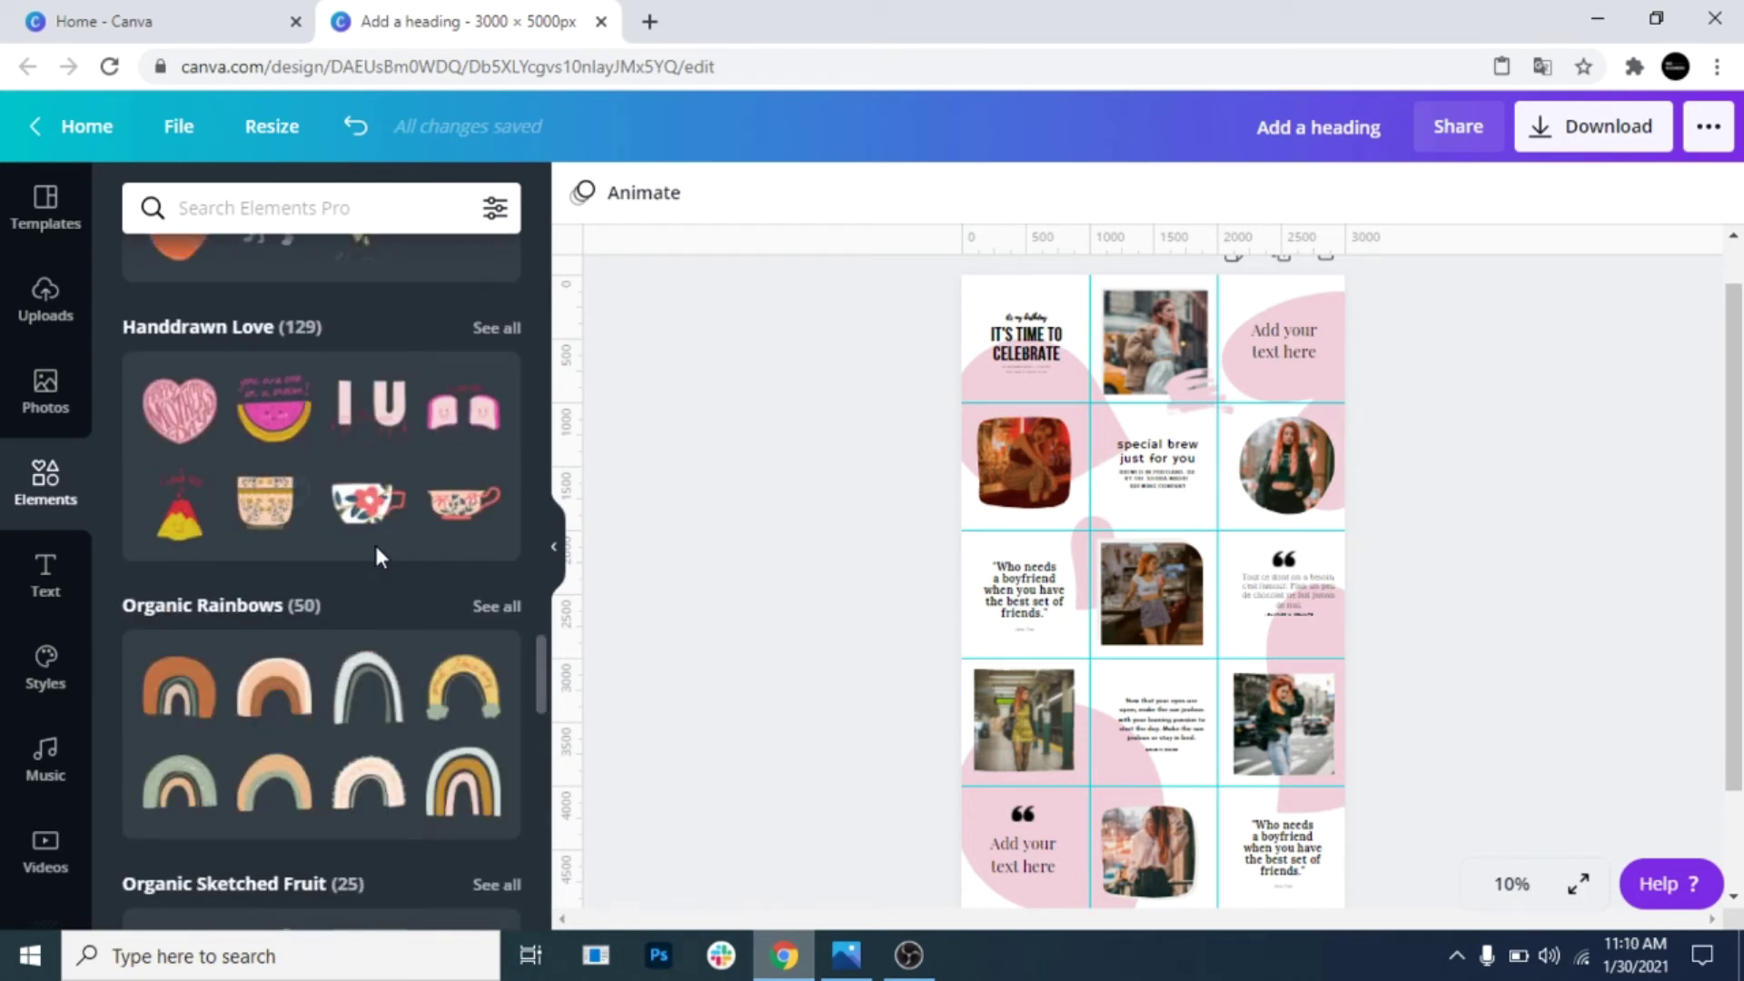
pyautogui.click(496, 269)
pyautogui.scroll(-3, 382, 545)
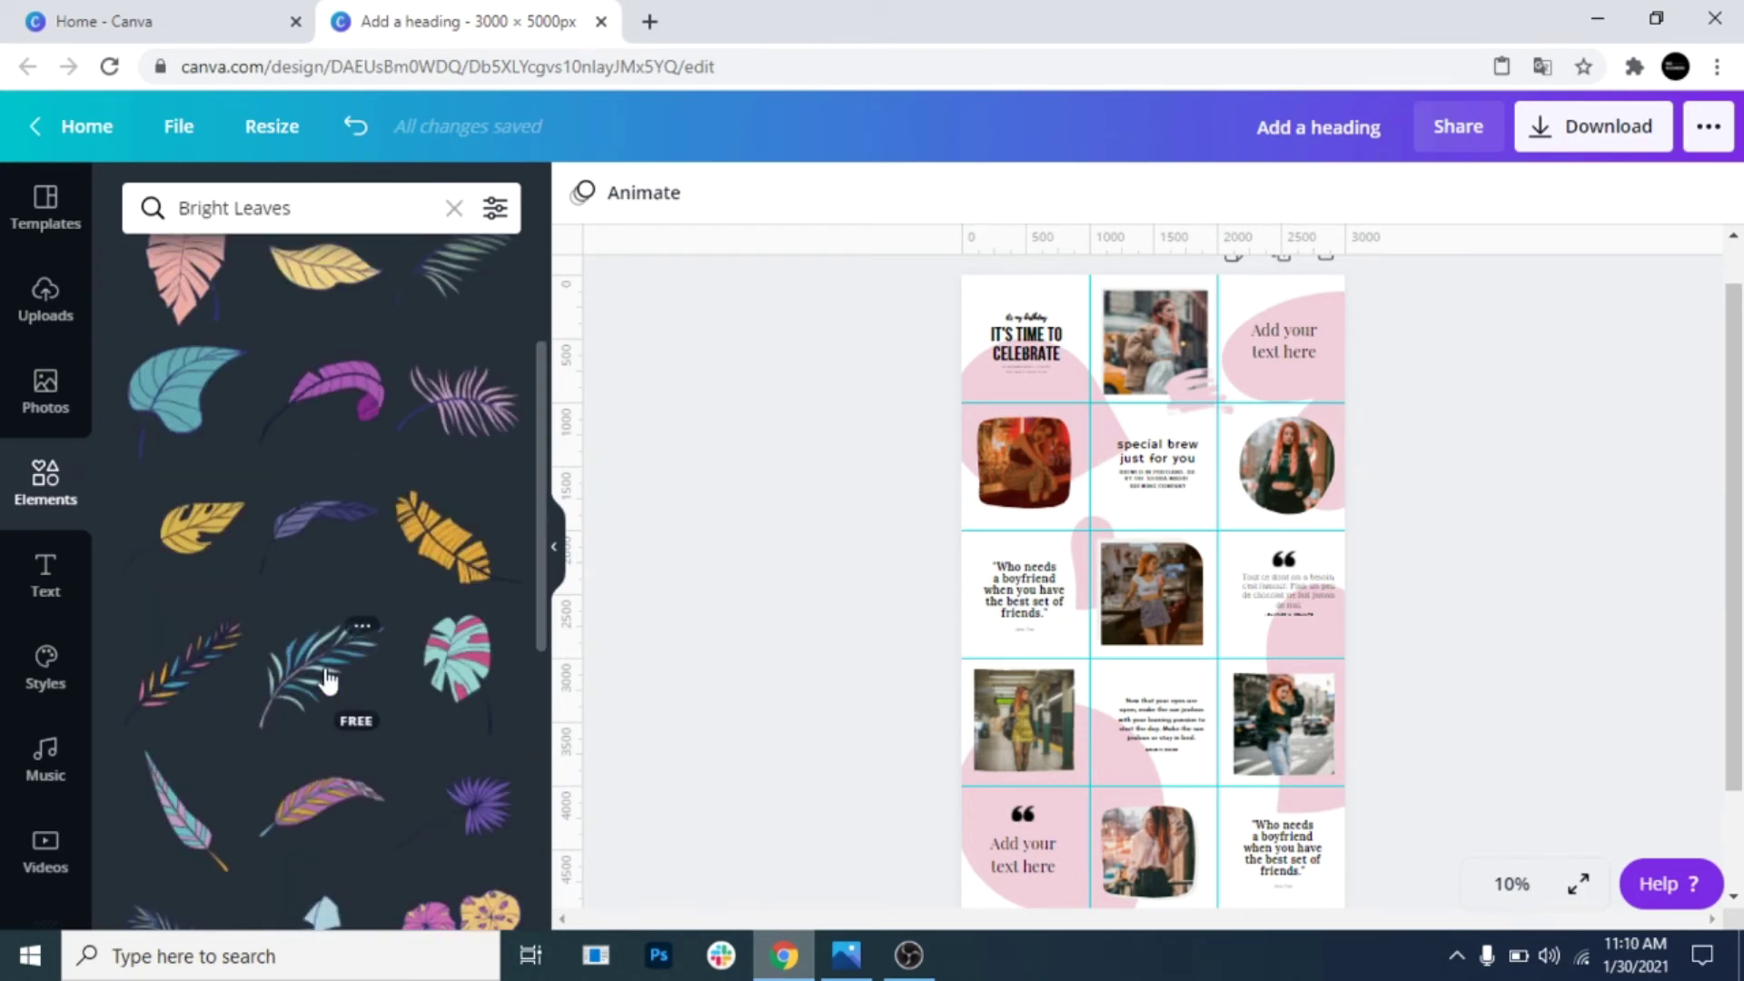
pyautogui.click(327, 677)
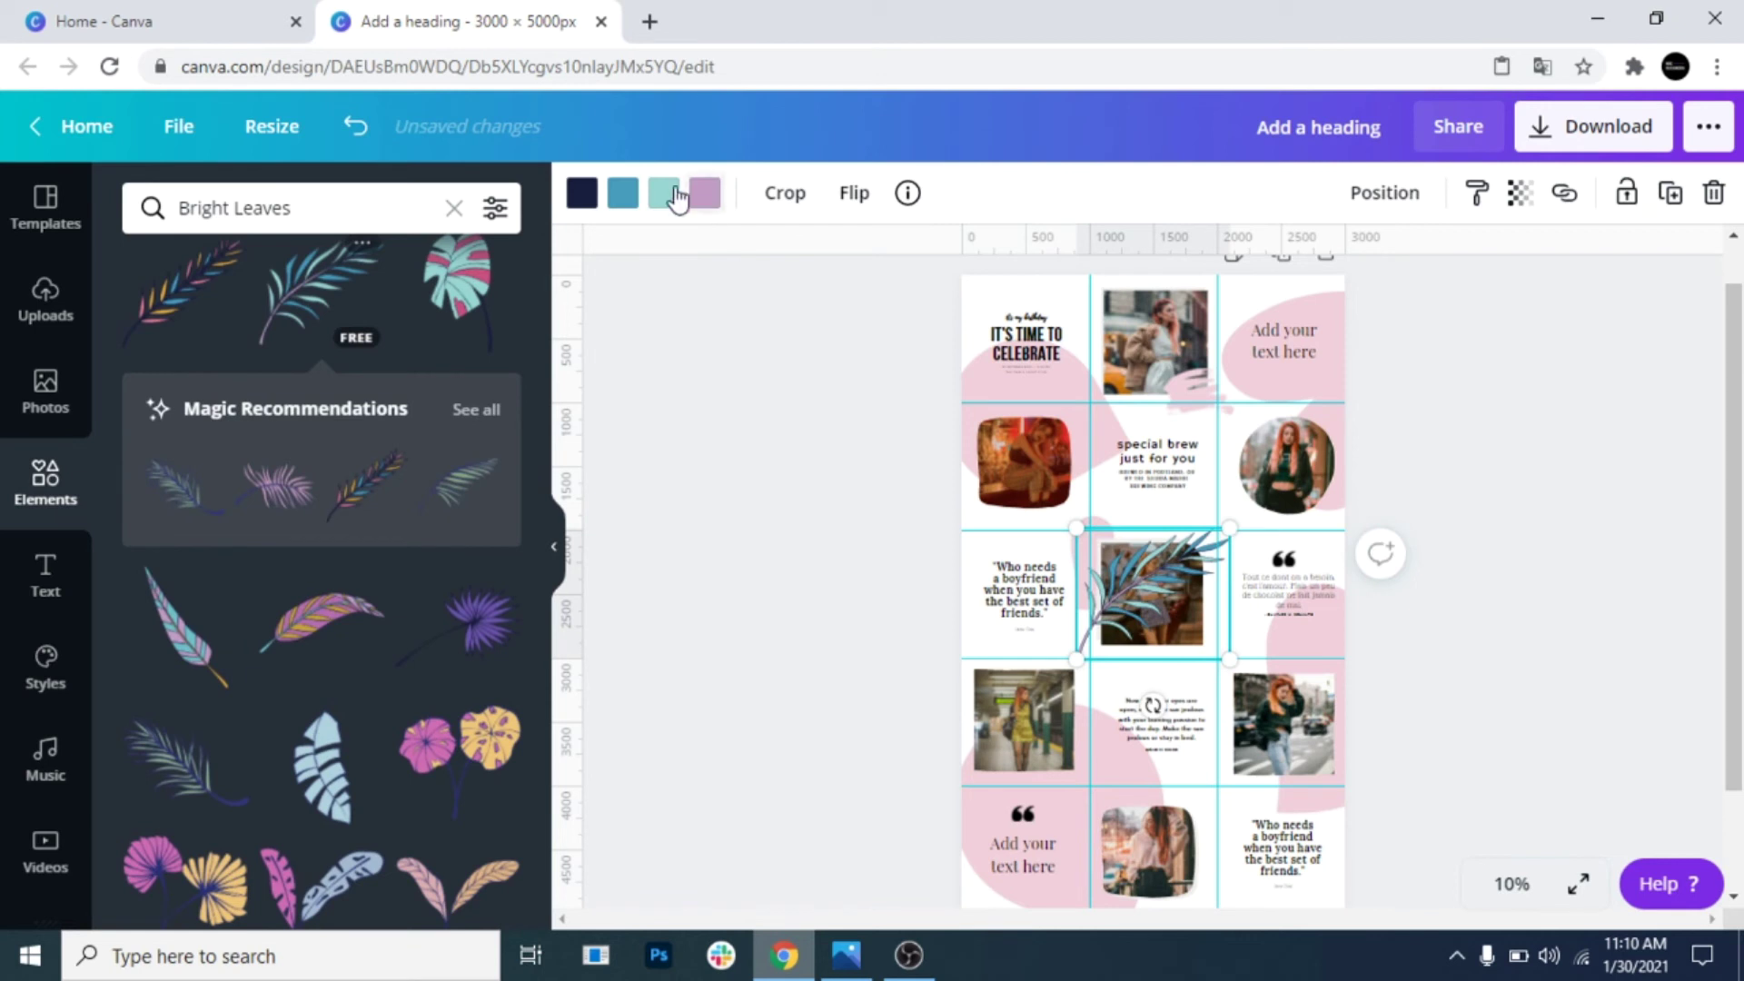
# Recolor the whole leaf pale pink and place it along the page's bottom edge between the bottom row's middle and last cells
pyautogui.click(704, 193)
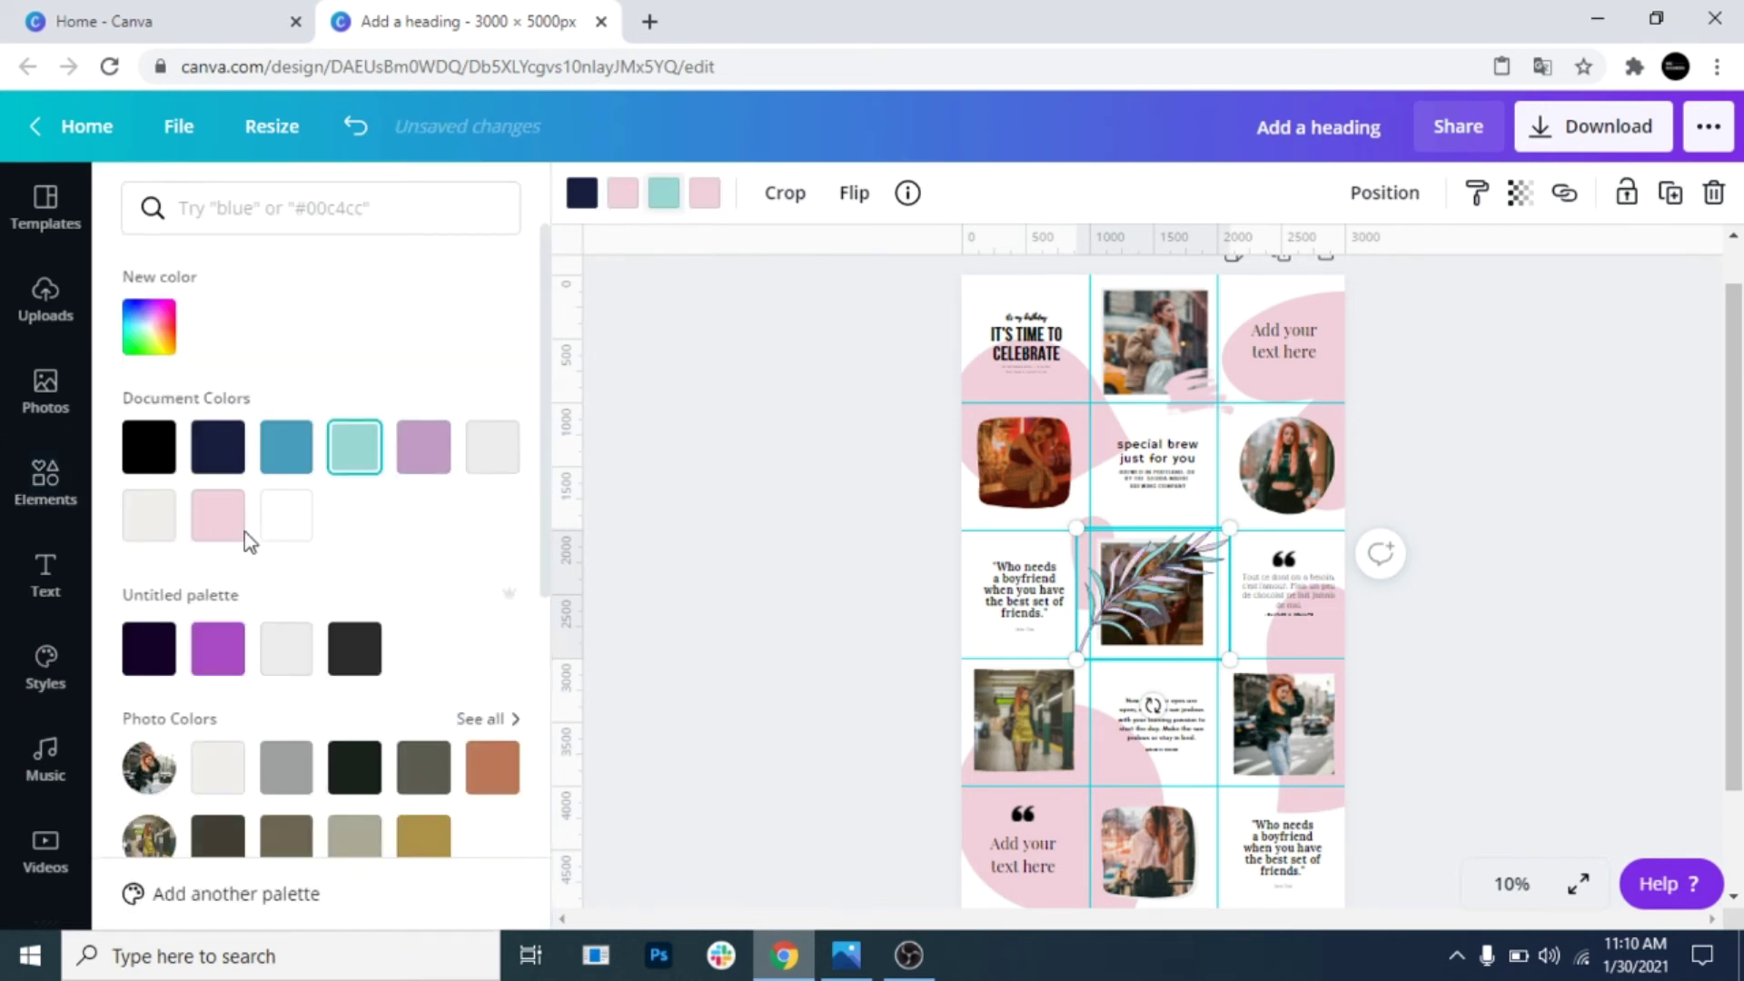
pyautogui.moveTo(1140, 581); pyautogui.dragTo(1195, 903)
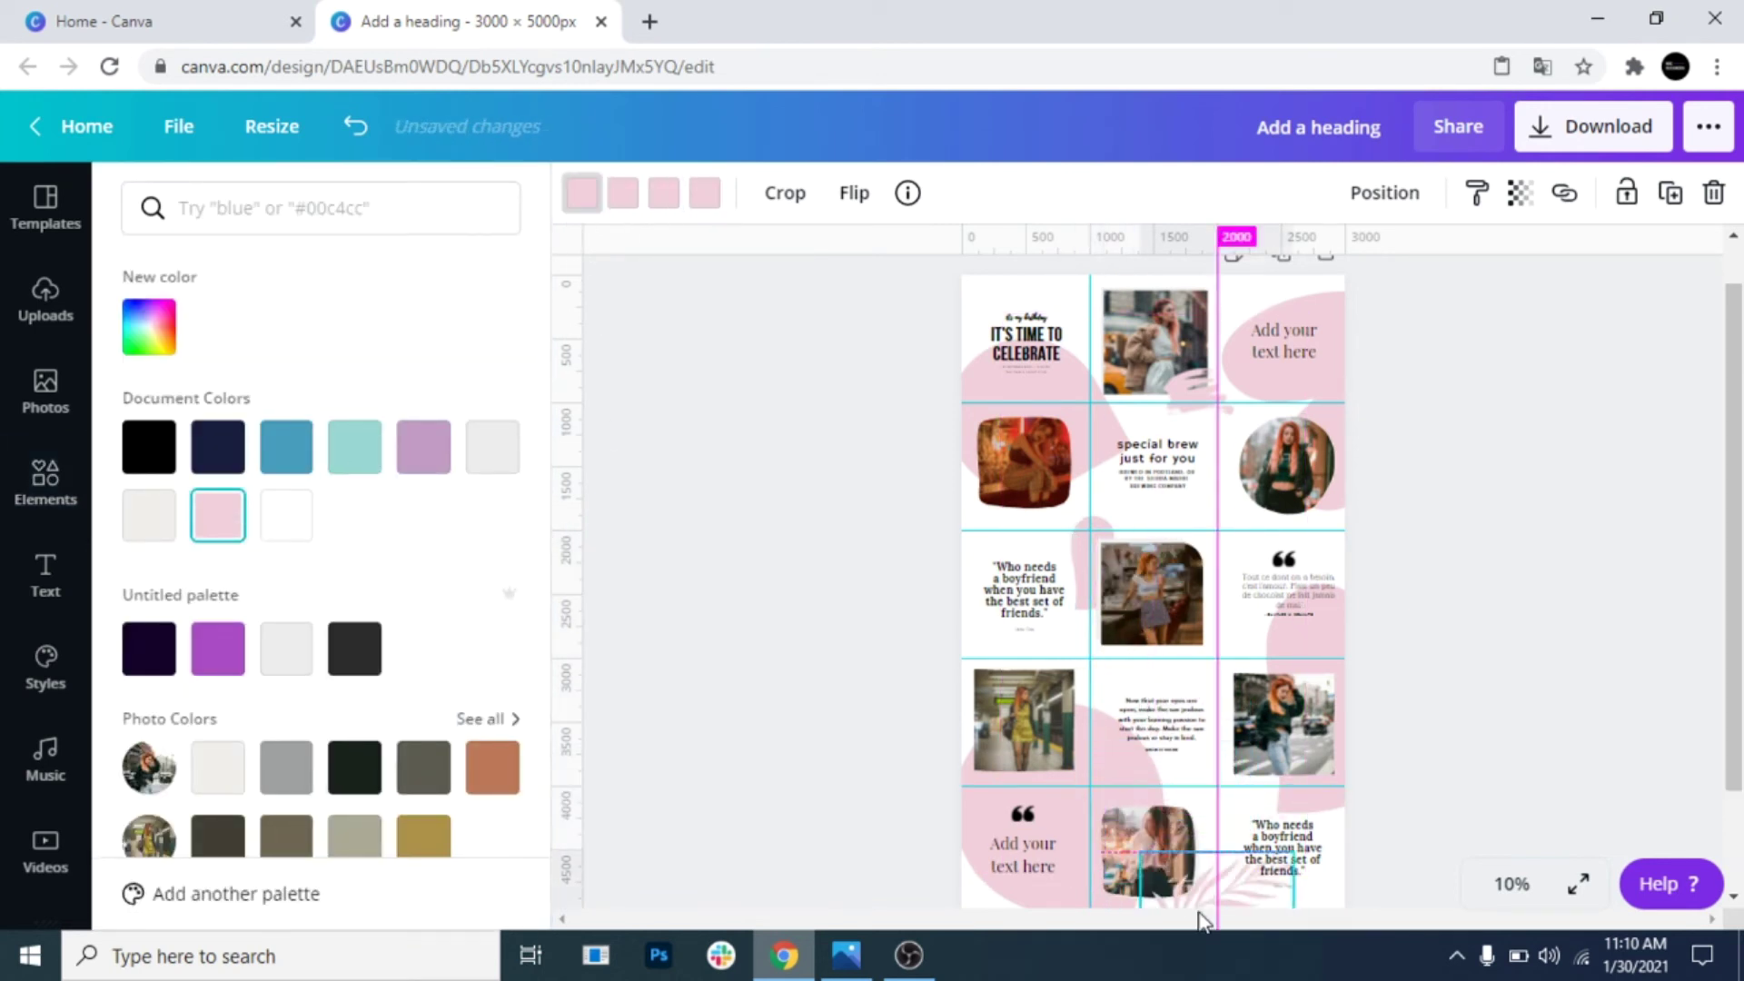
pyautogui.scroll(-1, 1518, 826)
pyautogui.moveTo(1220, 770); pyautogui.dragTo(1147, 778)
pyautogui.click(1479, 638)
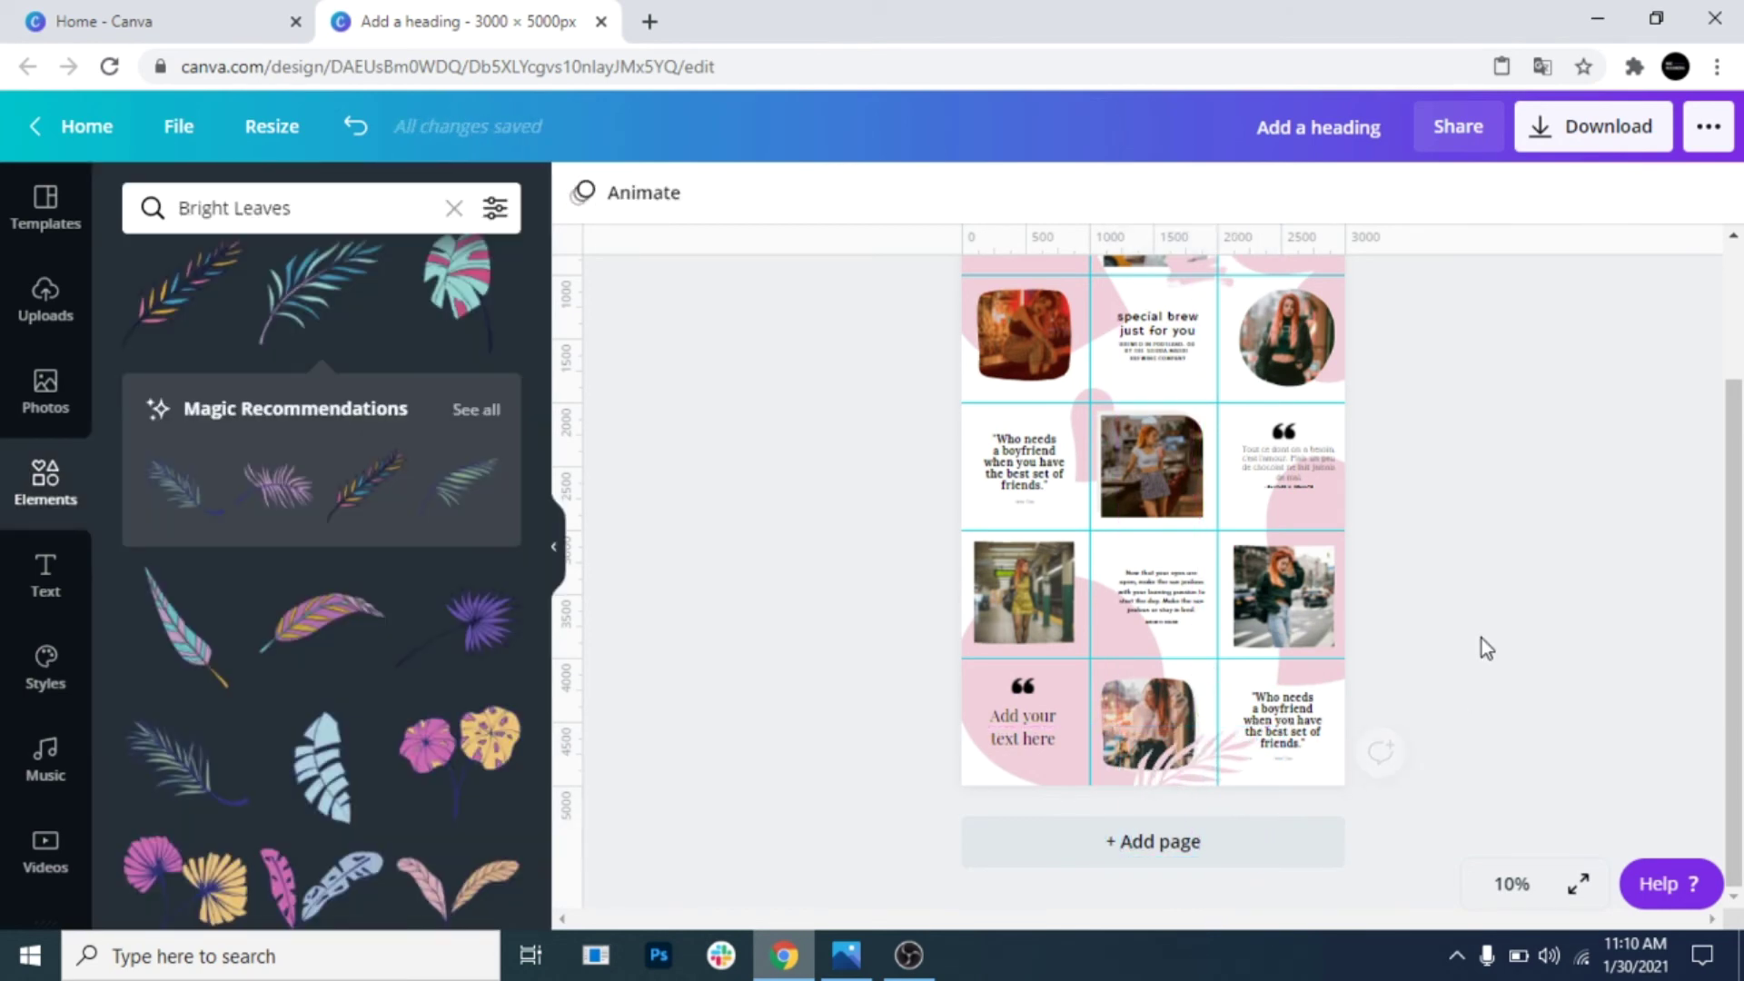
# Add the purple palm plant from Bright Leaves, shrunk and placed where the second and third rows meet the middle and last columns
pyautogui.scroll(-4, 343, 740)
pyautogui.scroll(2, 581, 688)
pyautogui.scroll(-7, 316, 719)
pyautogui.scroll(-5, 315, 720)
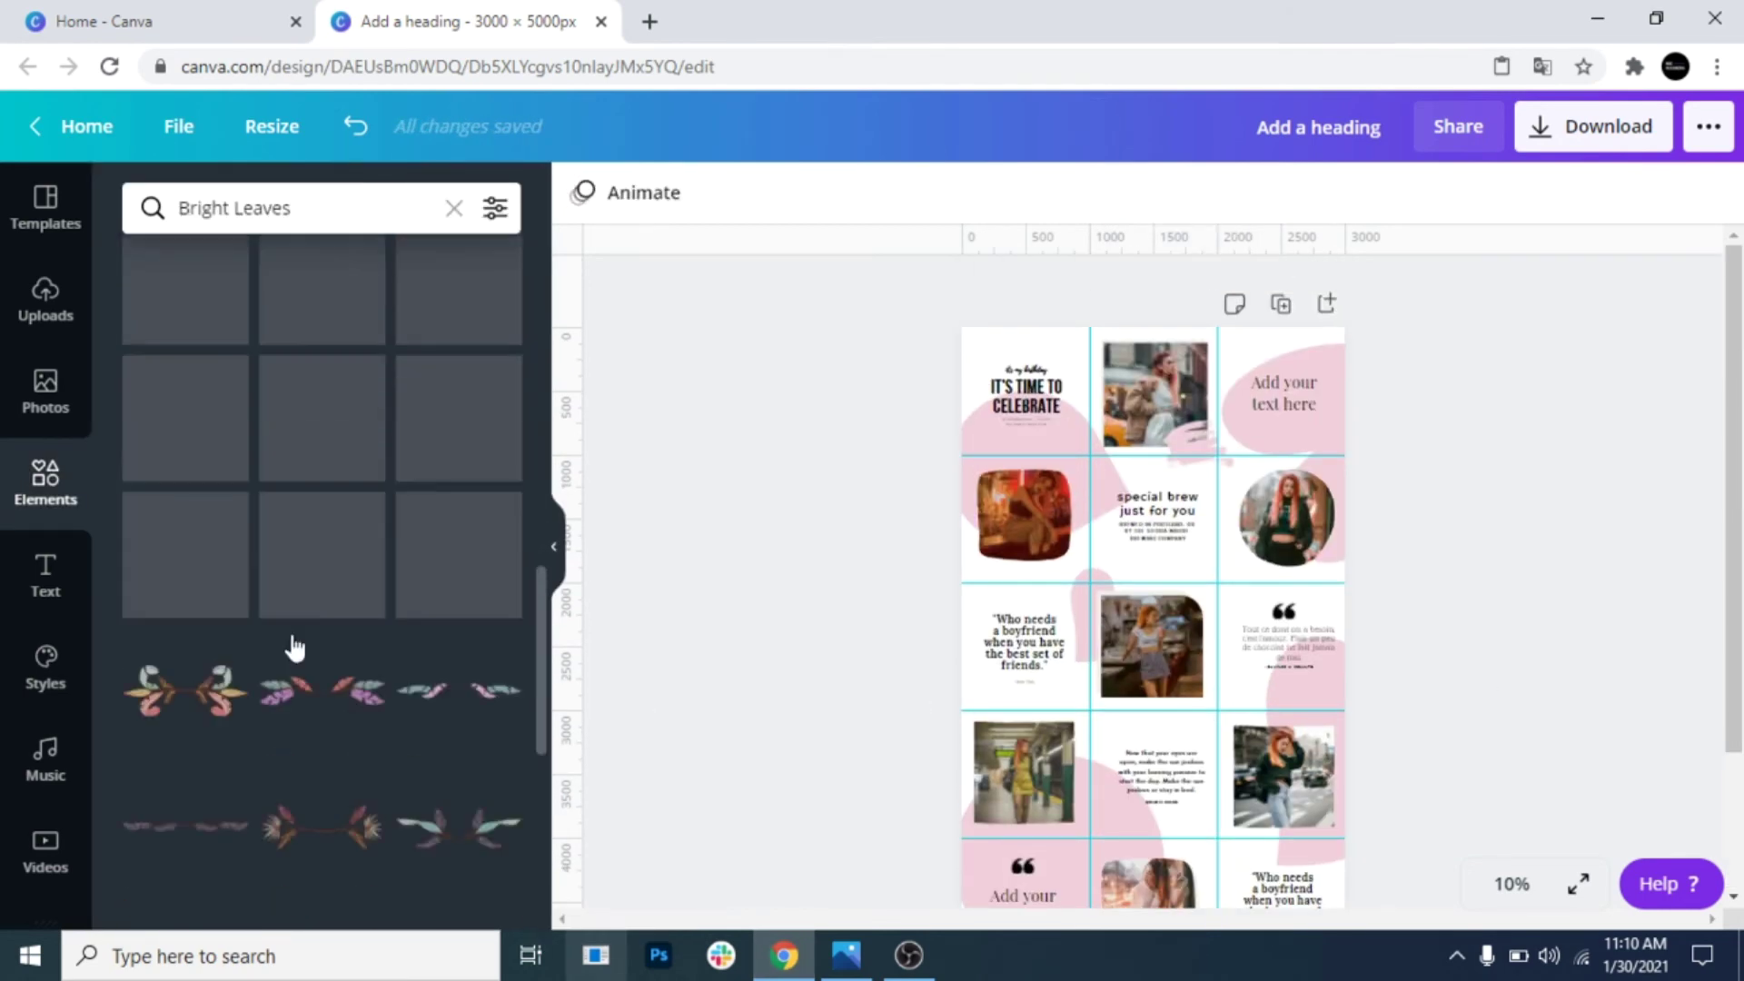
pyautogui.click(195, 573)
pyautogui.moveTo(1130, 650); pyautogui.dragTo(1219, 574)
pyautogui.moveTo(1318, 649); pyautogui.dragTo(1211, 587)
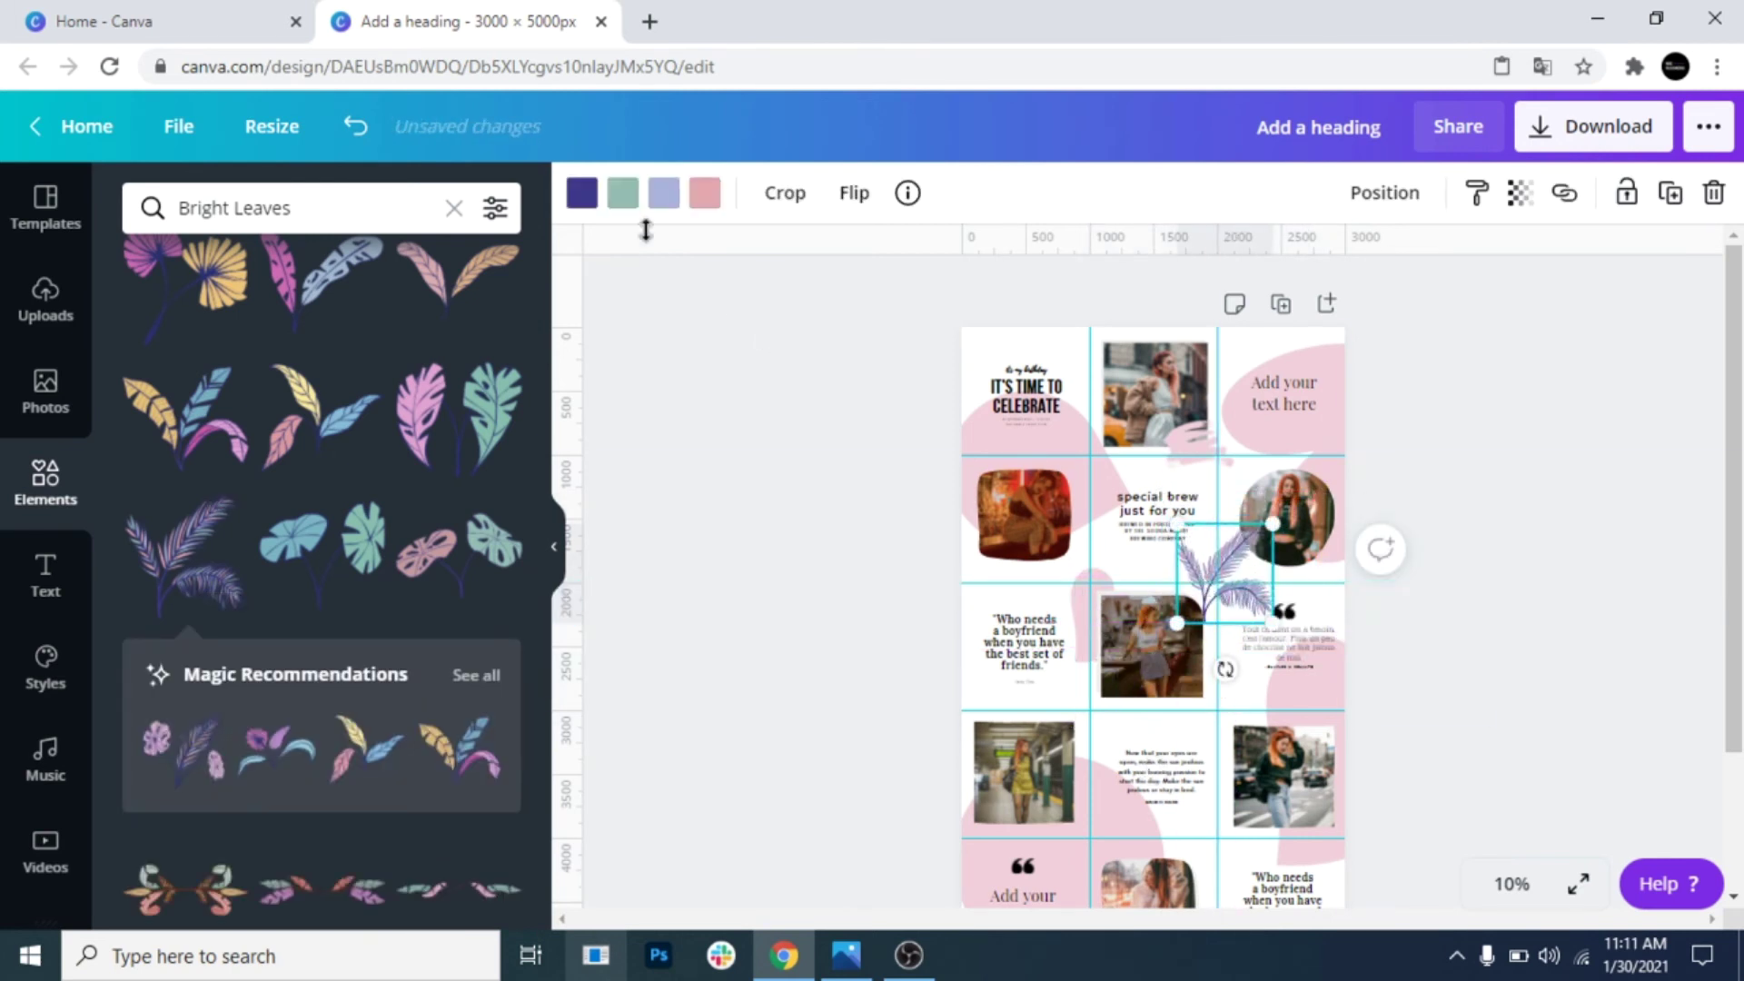
# Recolor the purple parts of the palm plant pale pink and the remaining green and blue parts to match, then deselect it
pyautogui.click(581, 193)
pyautogui.click(218, 515)
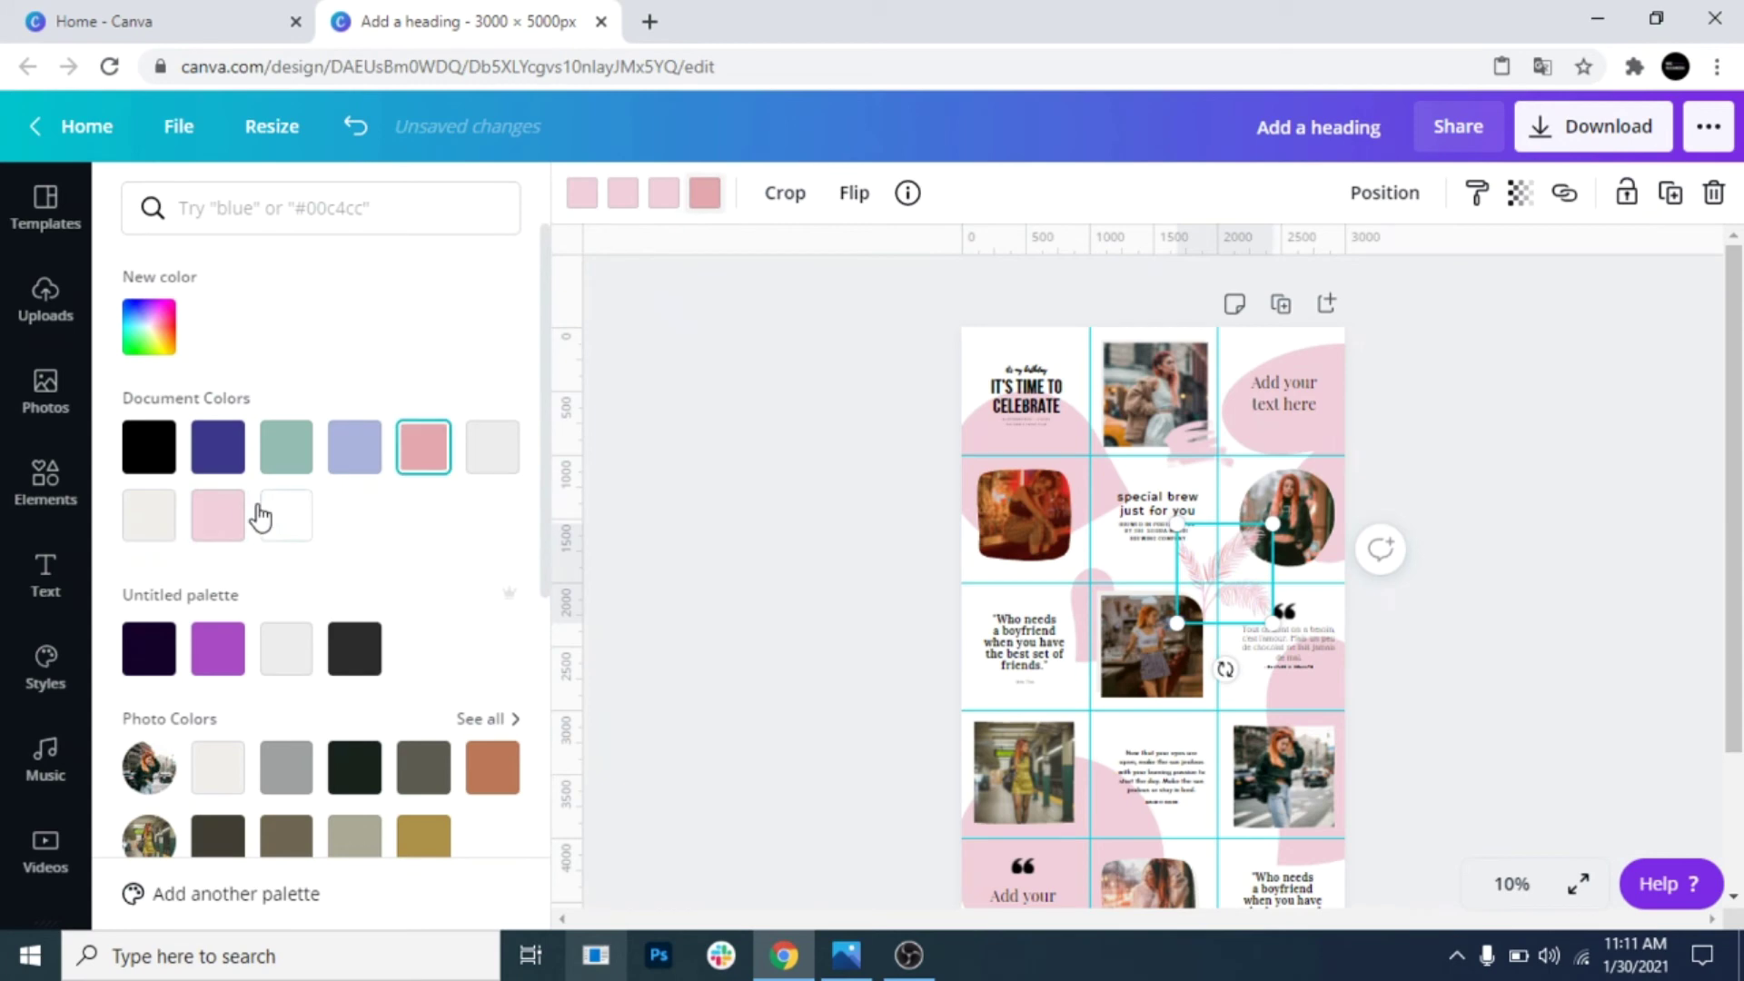
pyautogui.click(218, 515)
pyautogui.click(1482, 636)
# Search the elements for hearts and place the horizontal row of hearts above the quote in the fourth row's middle cell
pyautogui.scroll(-1, 1401, 688)
pyautogui.moveTo(304, 208); pyautogui.dragTo(91, 222)
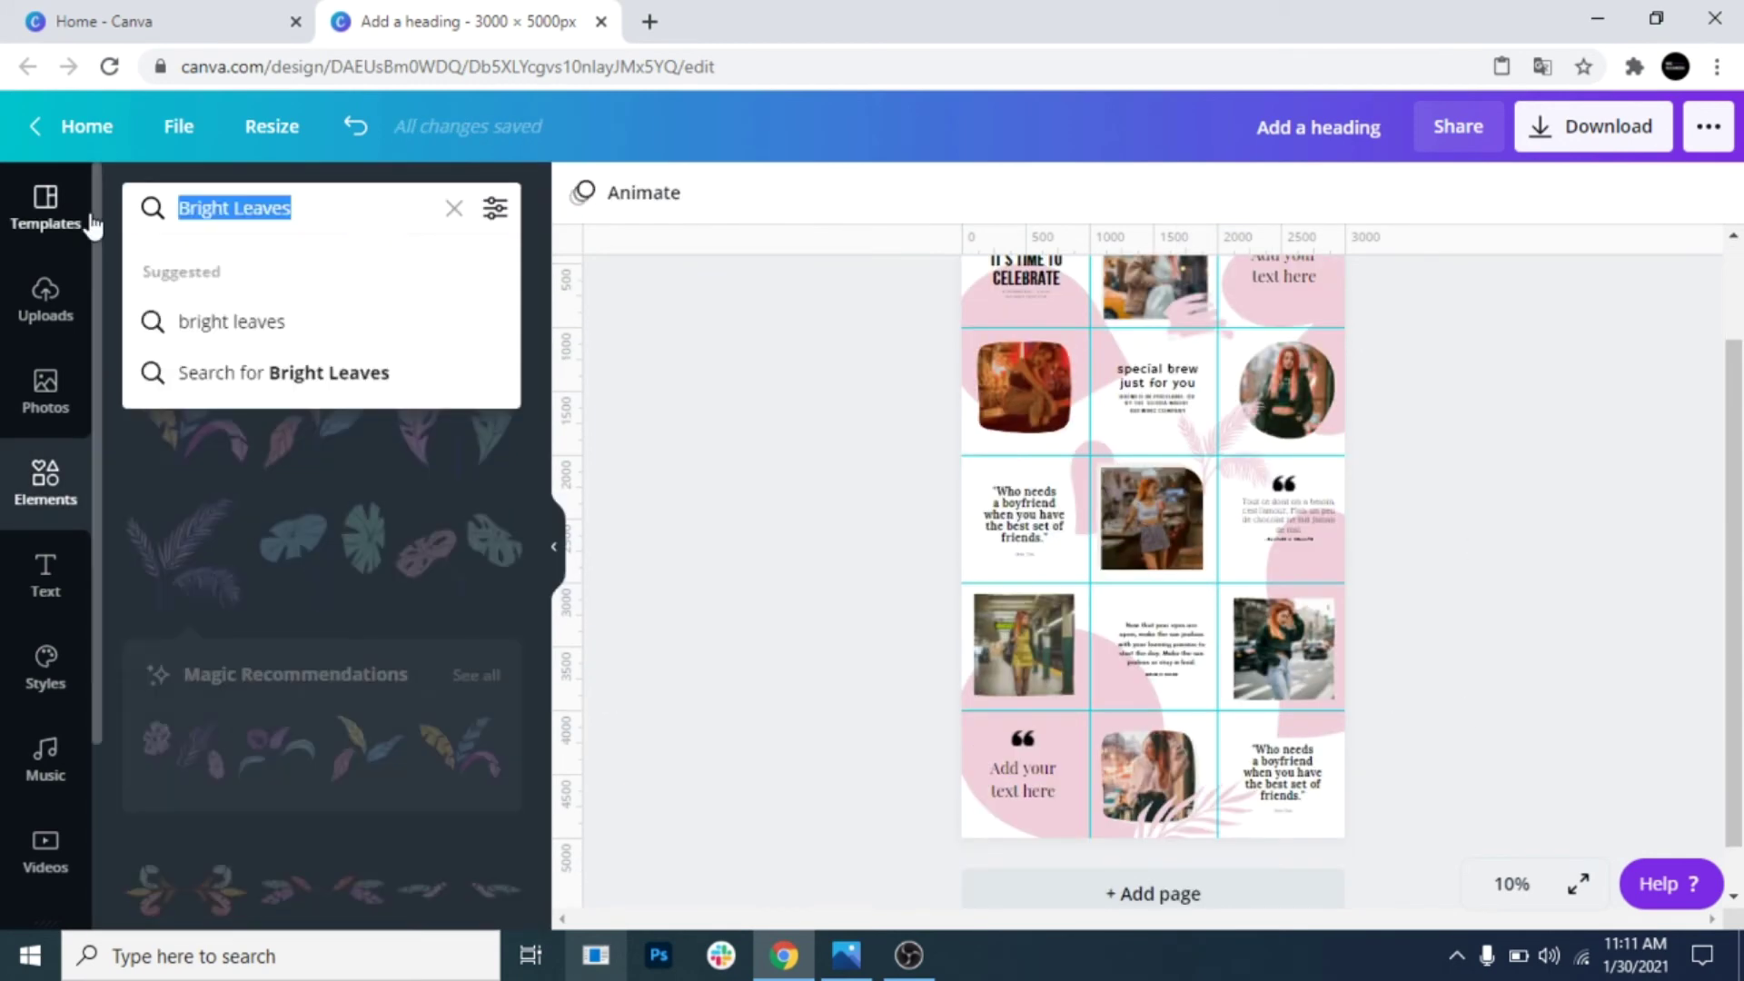
pyautogui.write('hearts')
pyautogui.press('Return')
pyautogui.scroll(-2, 378, 548)
pyautogui.scroll(2, 378, 548)
pyautogui.click(459, 382)
pyautogui.moveTo(1230, 530); pyautogui.dragTo(1158, 607)
pyautogui.moveTo(1198, 610); pyautogui.dragTo(1143, 612)
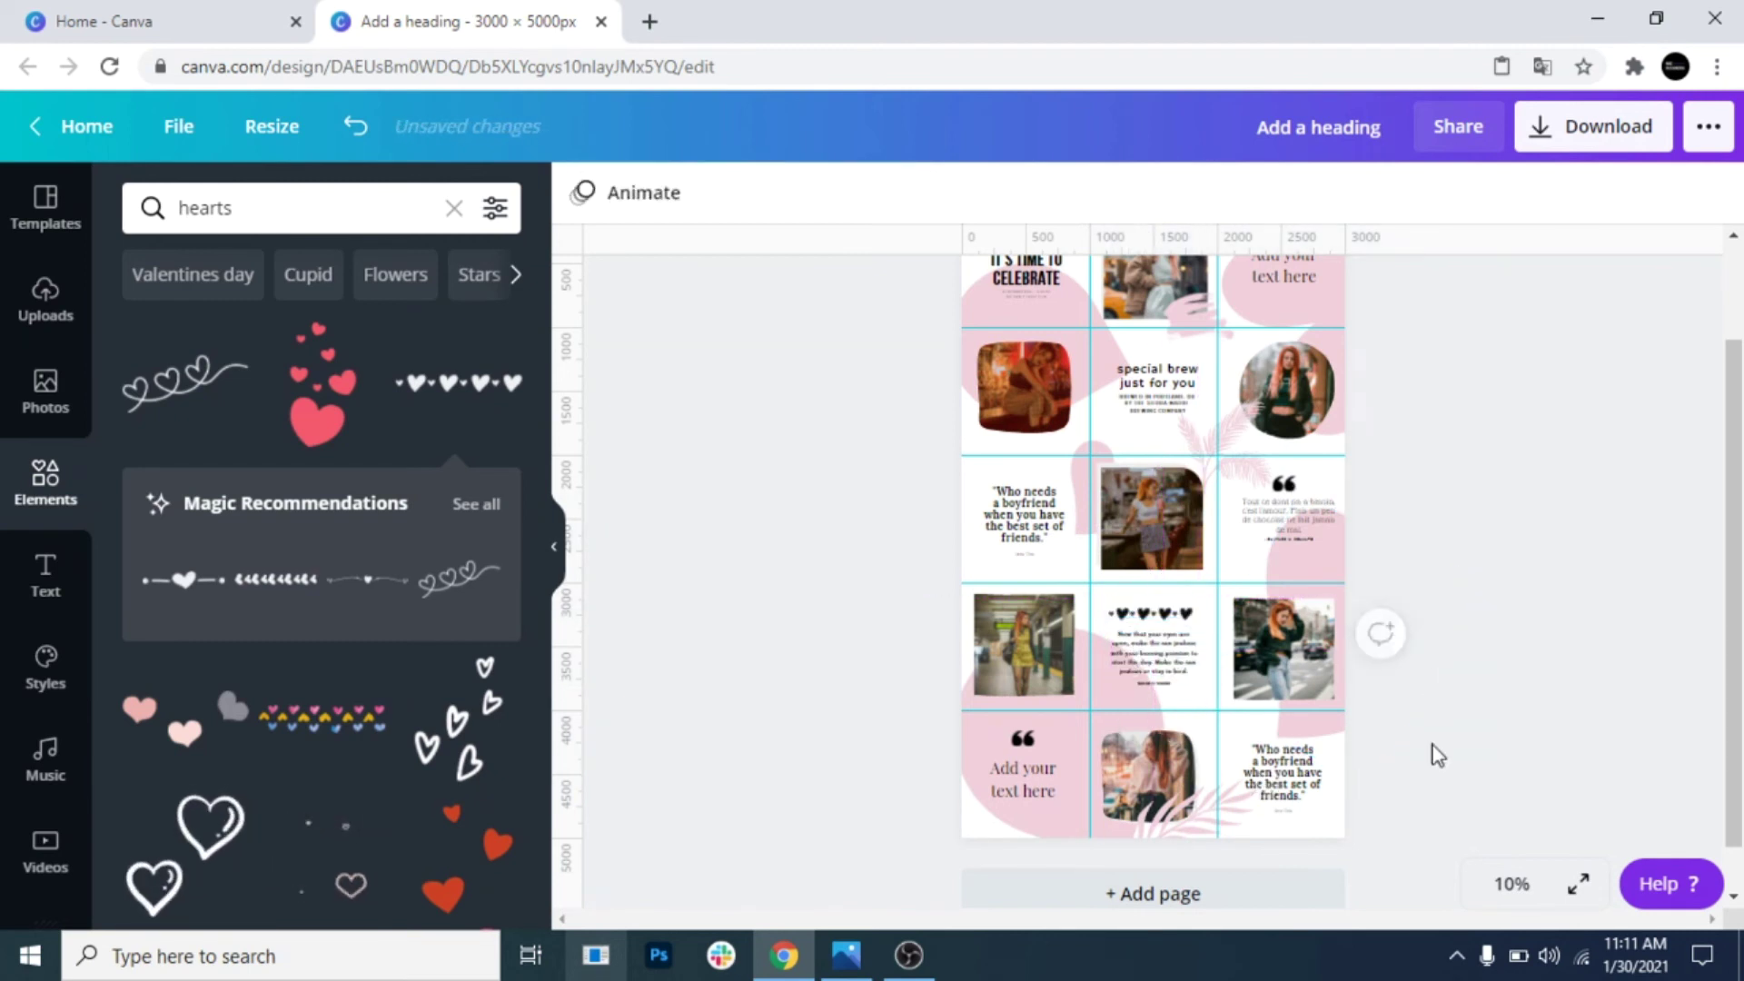
# Add the thin line divider with a single central heart beneath the text in the top row's last cell
pyautogui.scroll(1, 1439, 740)
pyautogui.scroll(-1, 1438, 740)
pyautogui.click(367, 586)
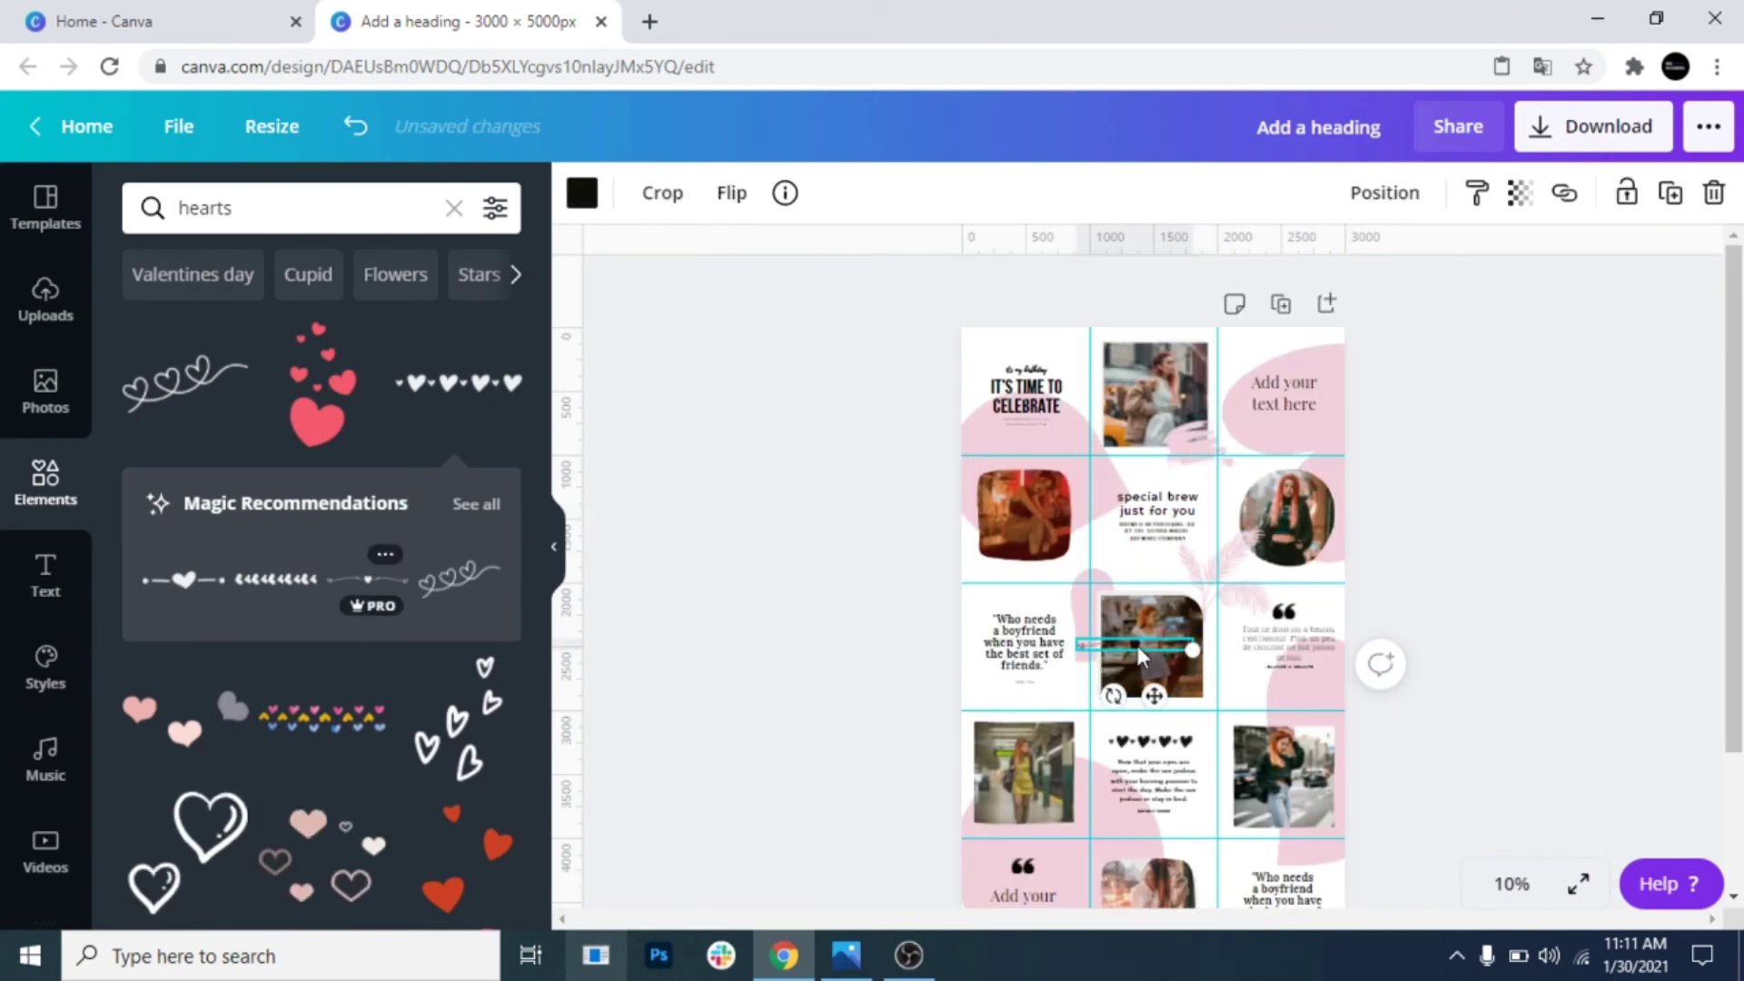
pyautogui.moveTo(1142, 654); pyautogui.dragTo(1288, 427)
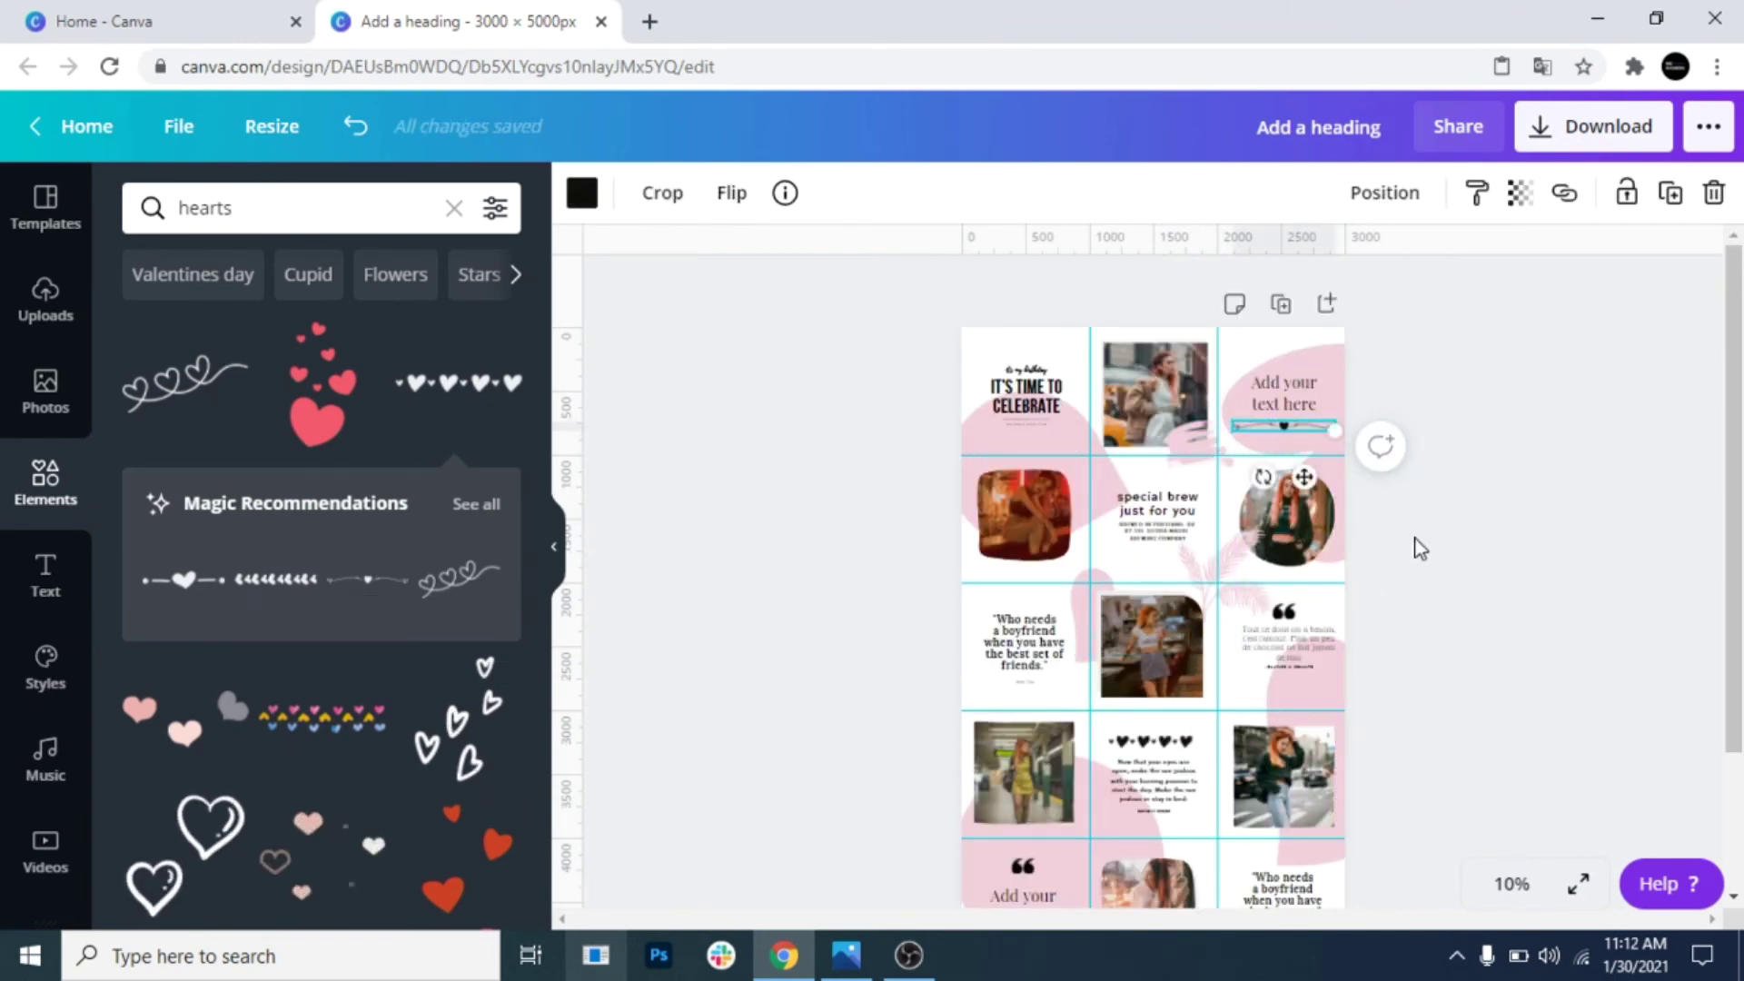
# Apply the Edge filter to the bottom row's middle photo, both fourth-row photos and the third row's middle photo
pyautogui.scroll(-2, 1420, 548)
pyautogui.click(1149, 773)
pyautogui.click(661, 192)
pyautogui.click(394, 685)
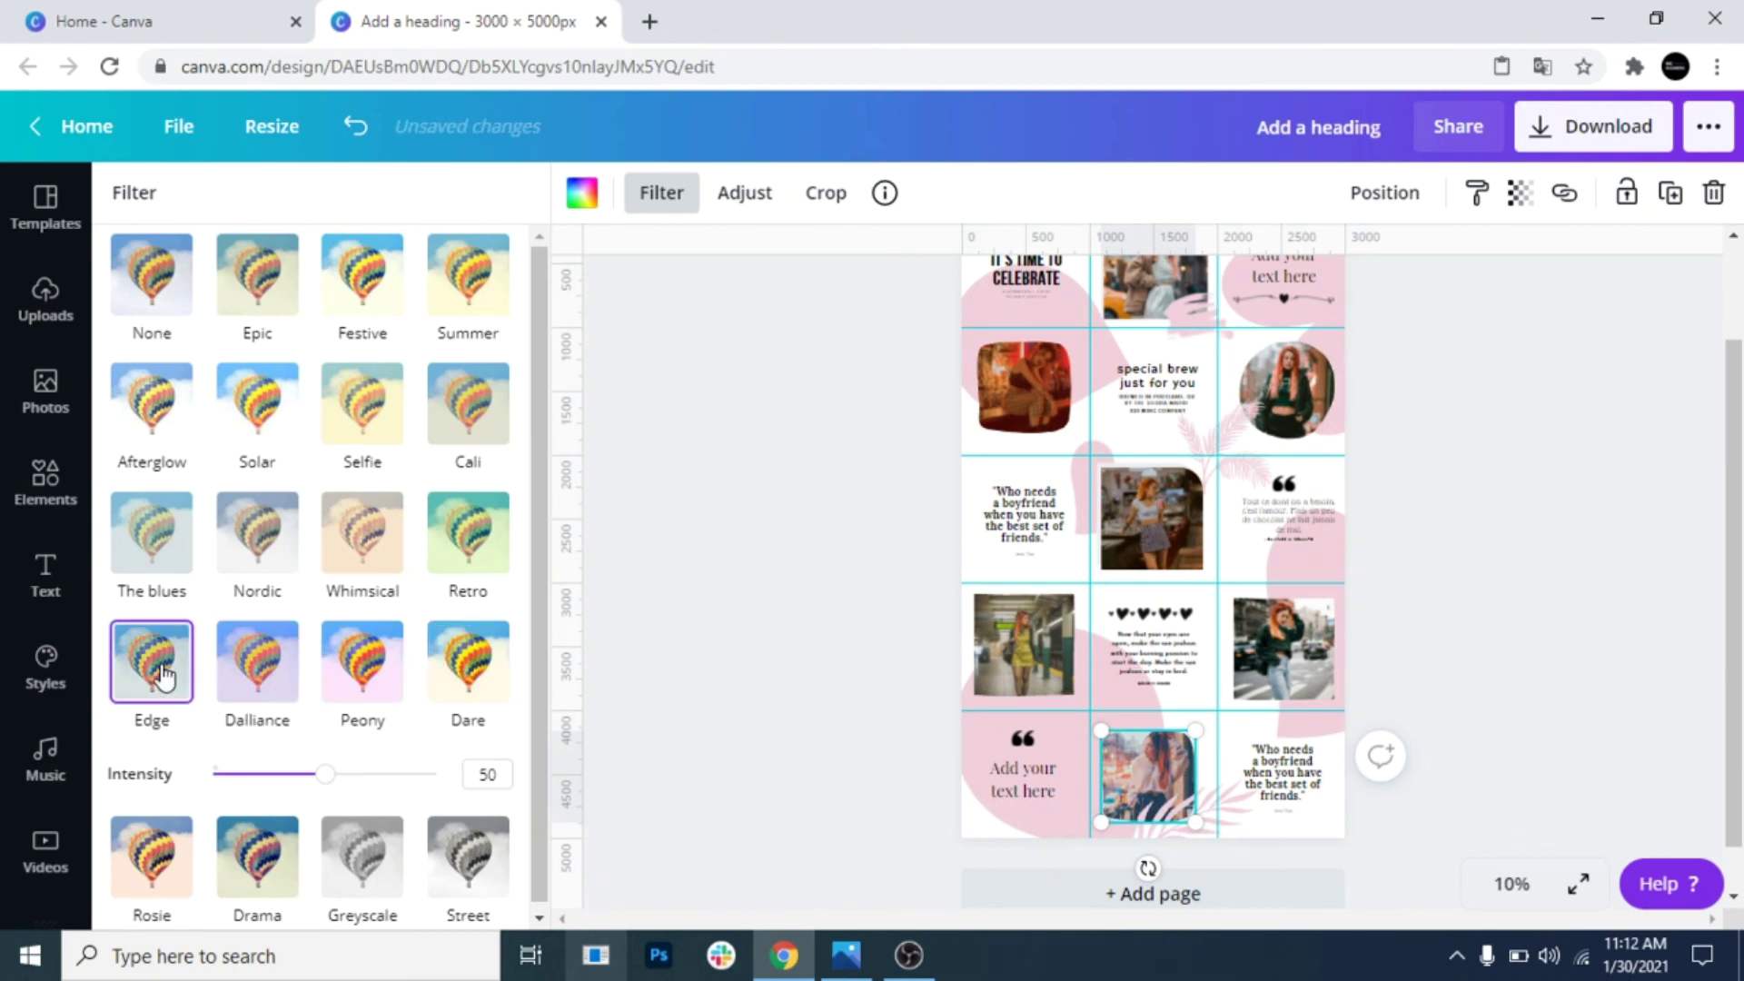
pyautogui.click(1283, 648)
pyautogui.click(162, 674)
pyautogui.click(1026, 647)
pyautogui.click(162, 674)
pyautogui.click(1146, 518)
pyautogui.click(162, 674)
# Try the Edge filter on the second row's first photo and undo it
pyautogui.click(1023, 387)
pyautogui.click(162, 674)
pyautogui.hotkey('ctrl', 'z')
pyautogui.hotkey('ctrl', 'z')
# Set the page zoom to Fill and review the grid's photos, quotes and decorations row by row
pyautogui.click(1512, 884)
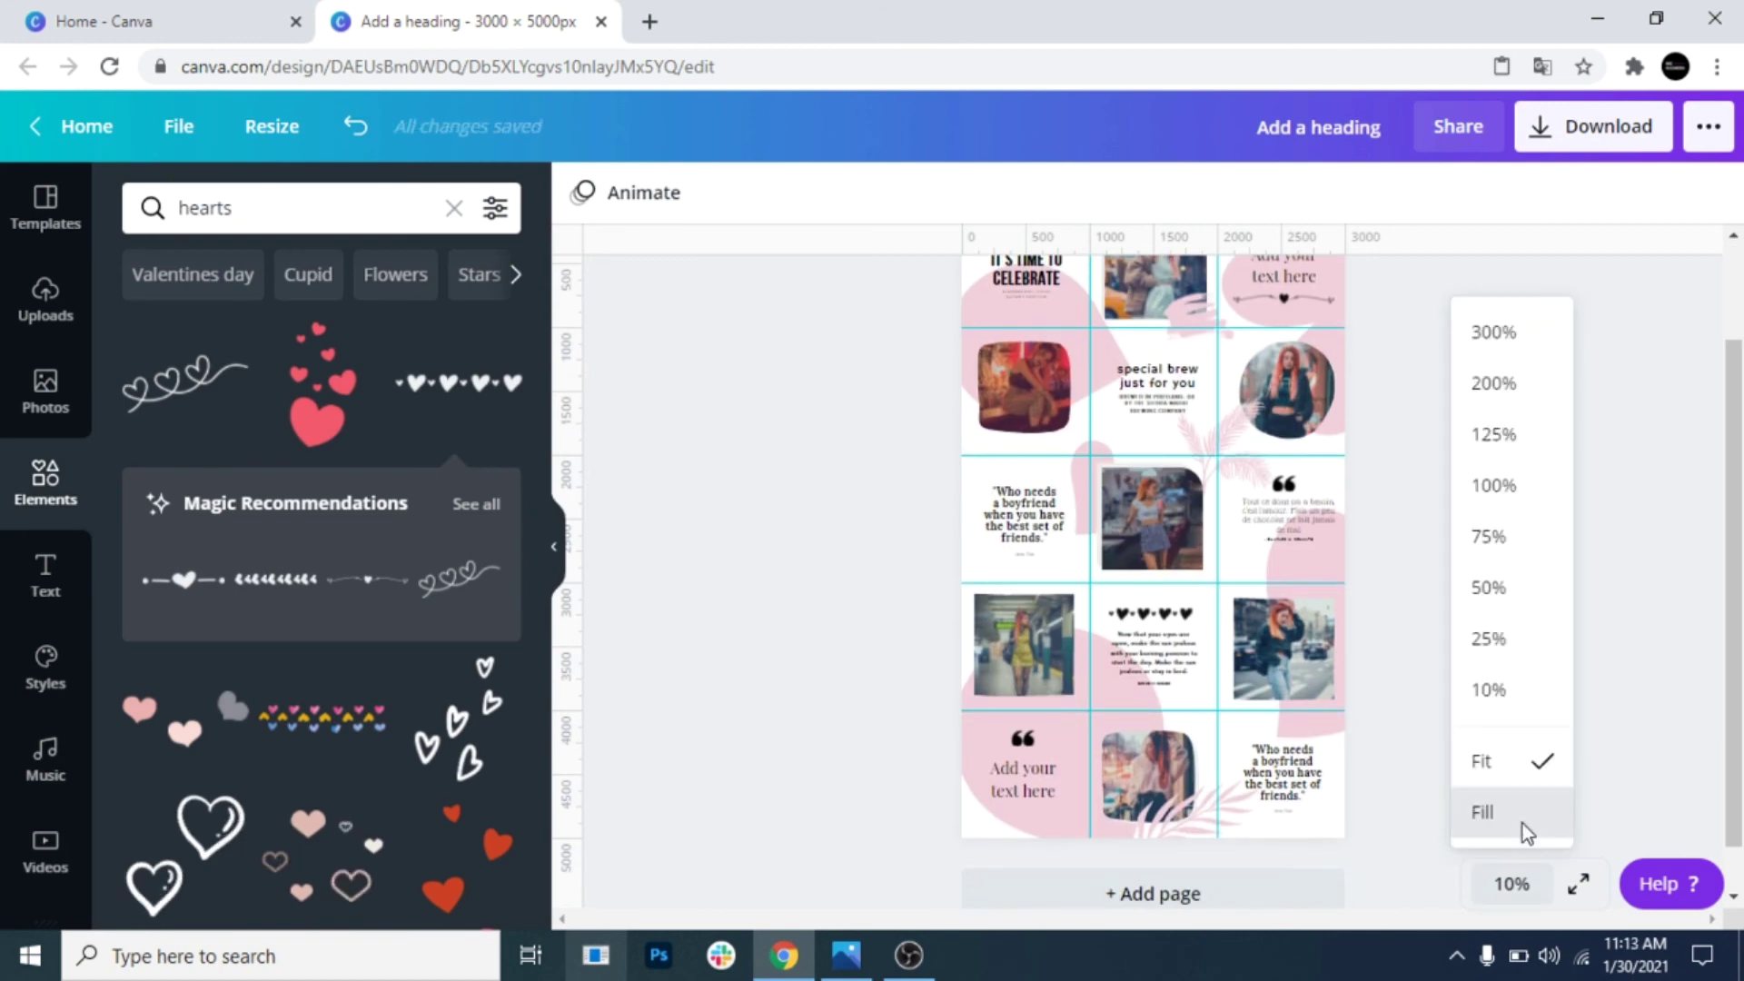
pyautogui.click(1508, 813)
pyautogui.click(1511, 886)
pyautogui.scroll(8, 1659, 591)
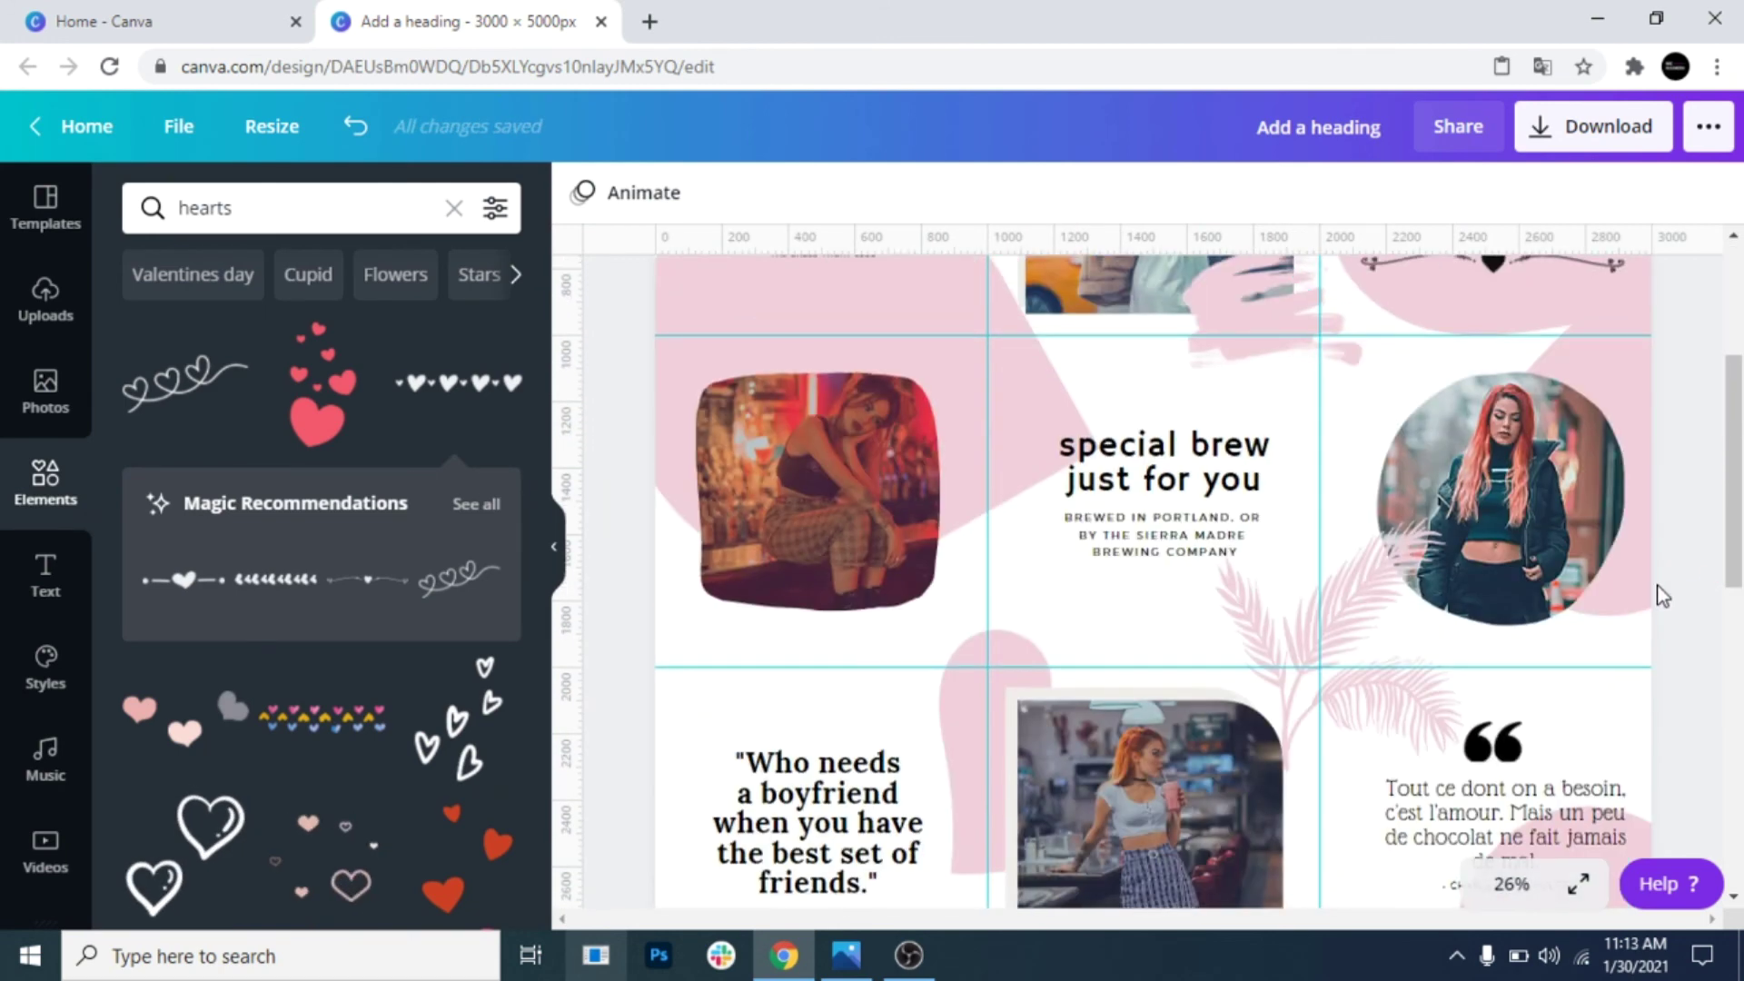
pyautogui.scroll(-10, 1659, 587)
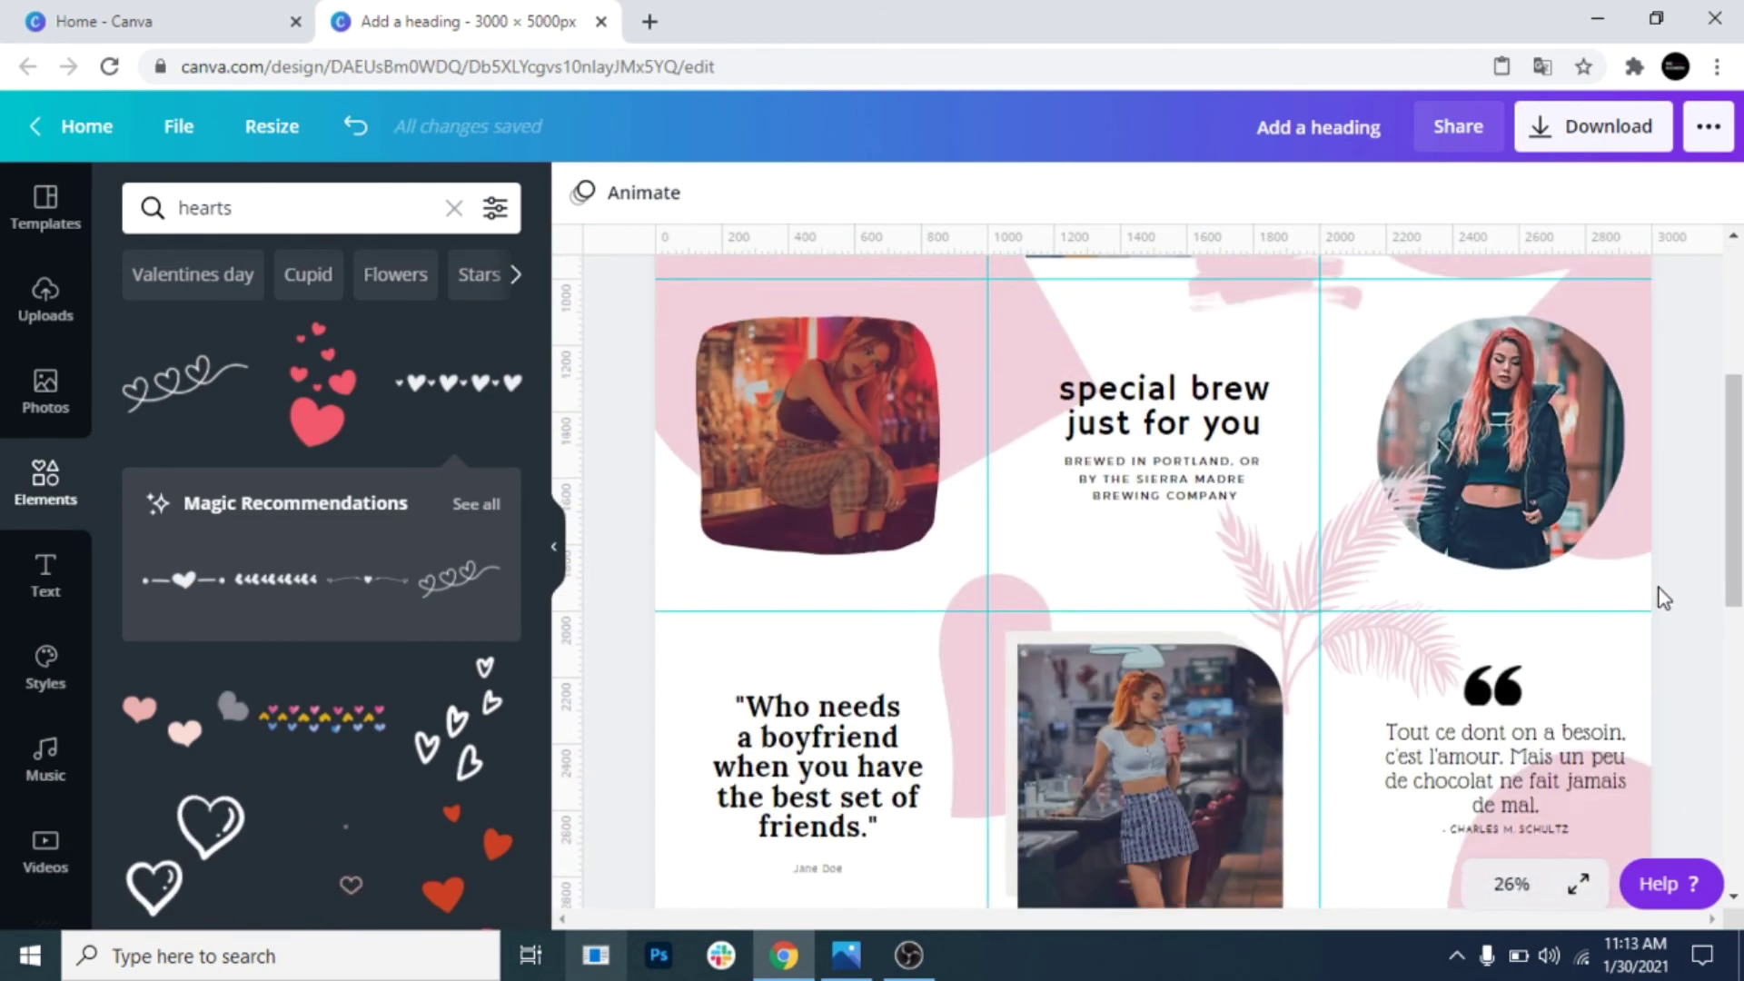
pyautogui.scroll(-4, 1659, 591)
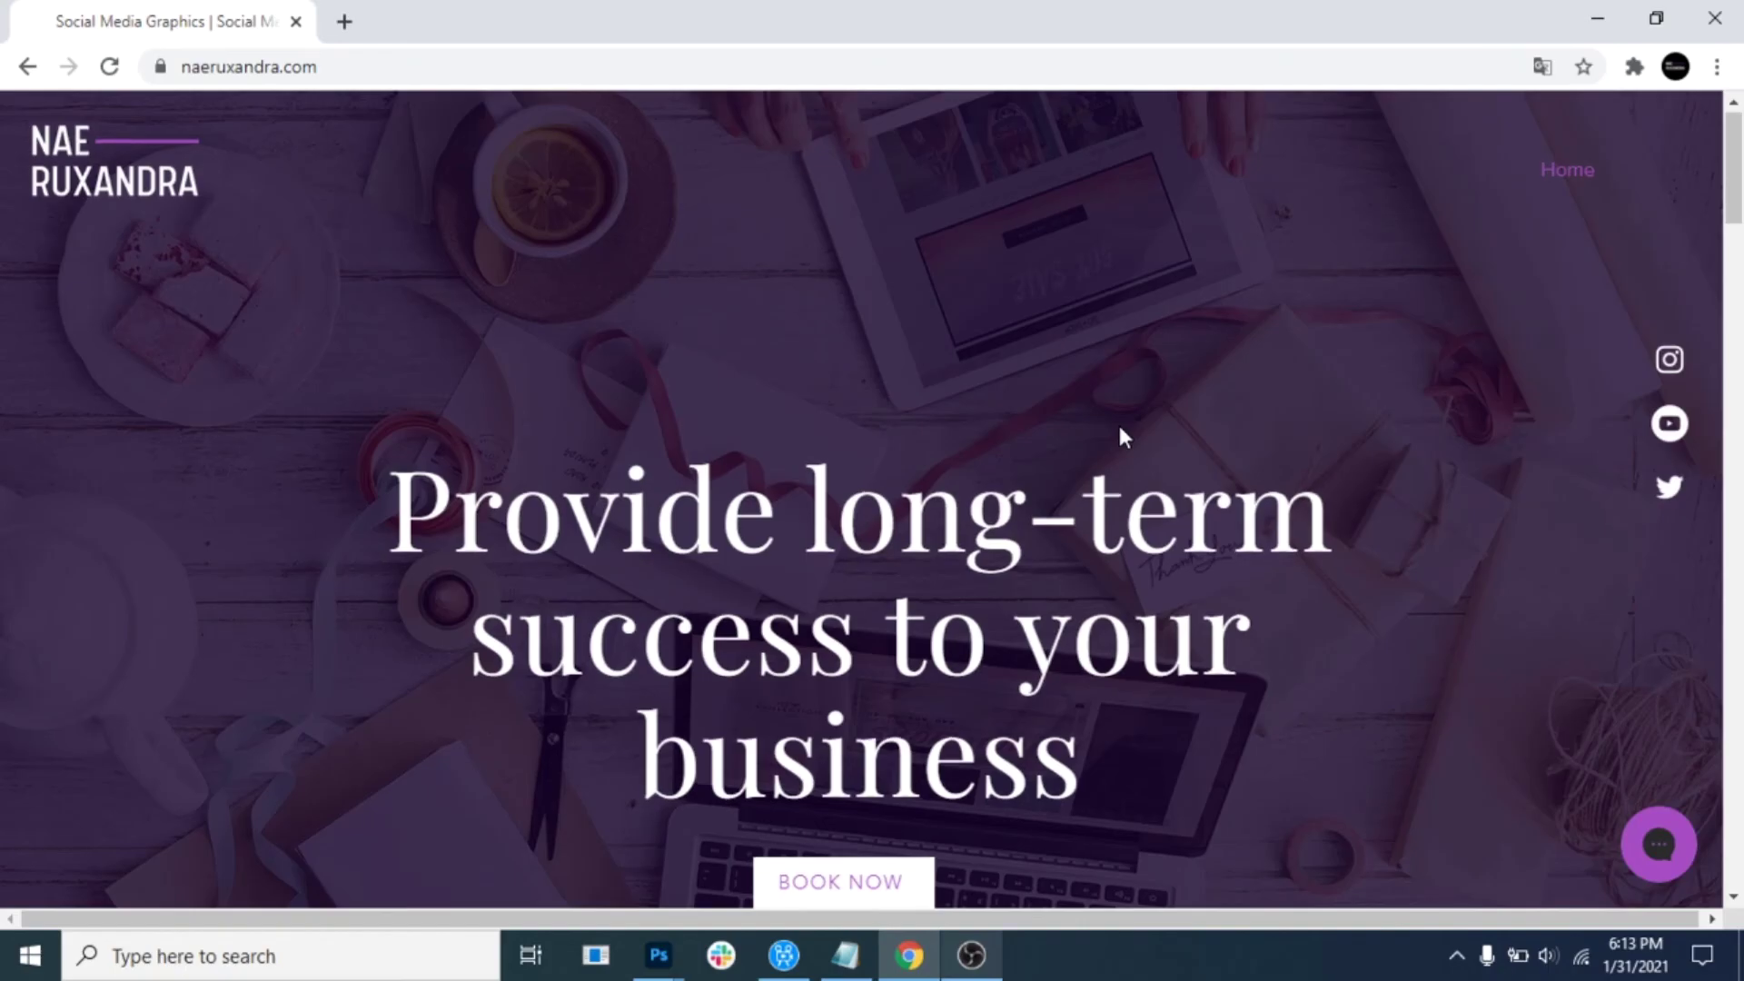
pyautogui.scroll(-10, 1119, 426)
pyautogui.scroll(-10, 1125, 467)
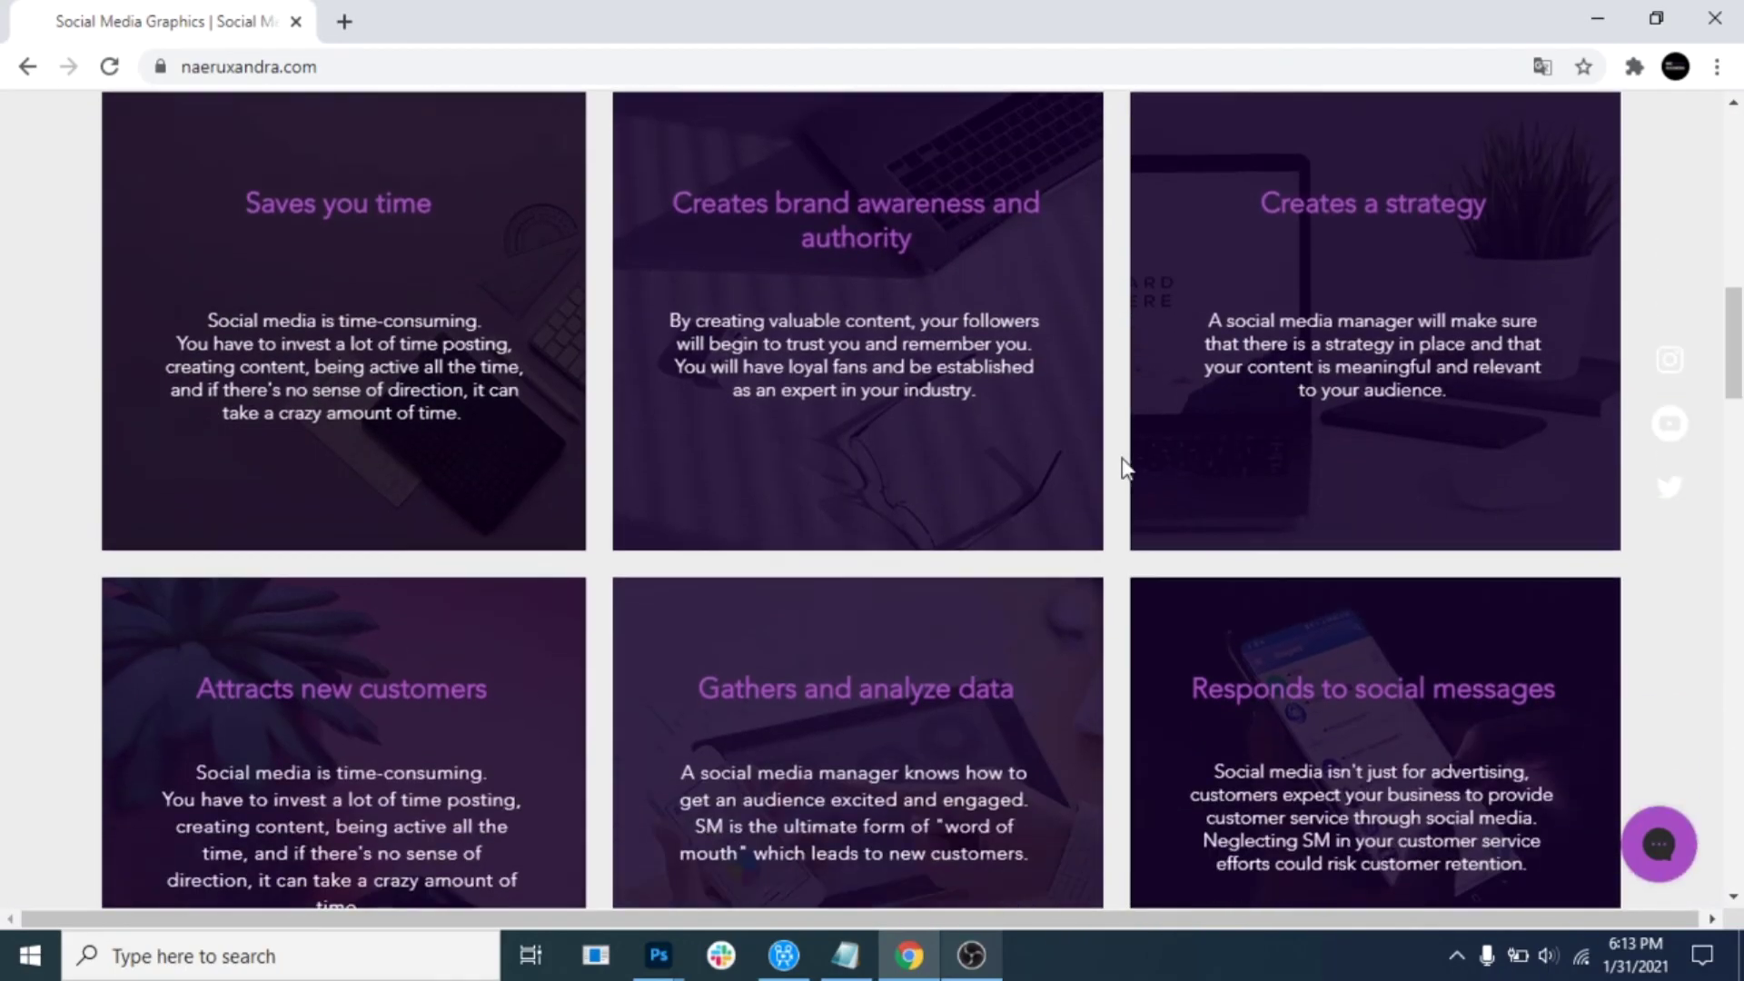
pyautogui.scroll(-8, 1124, 466)
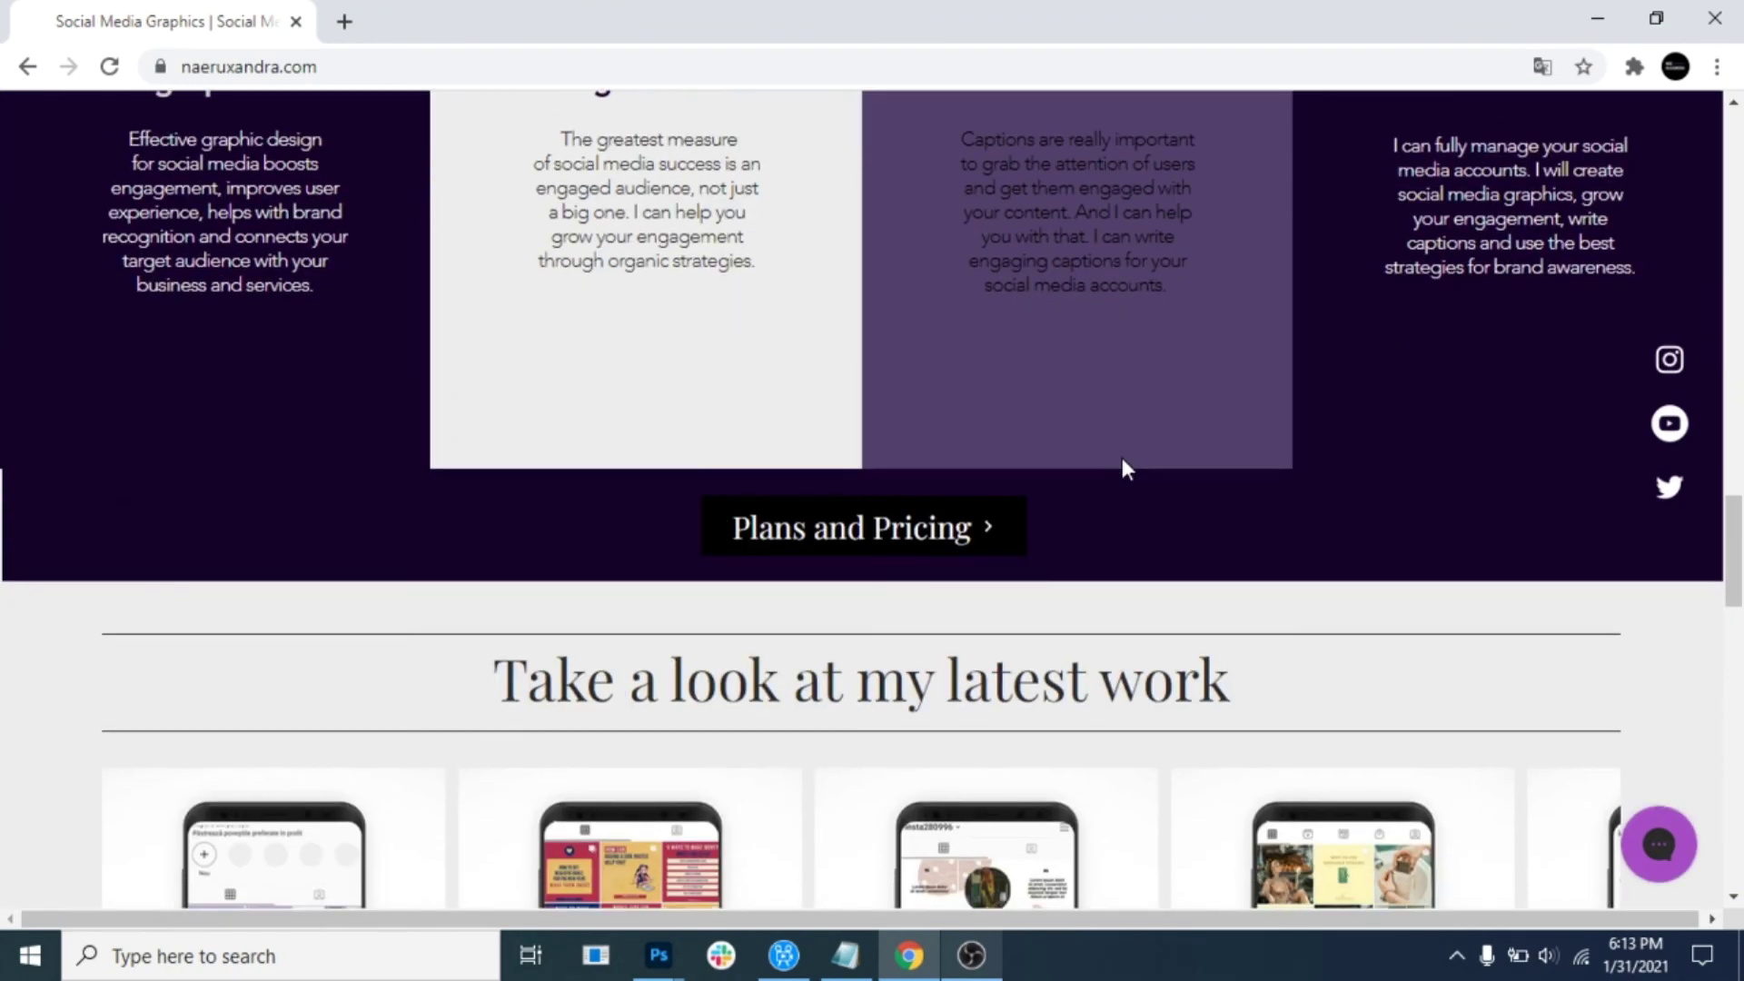